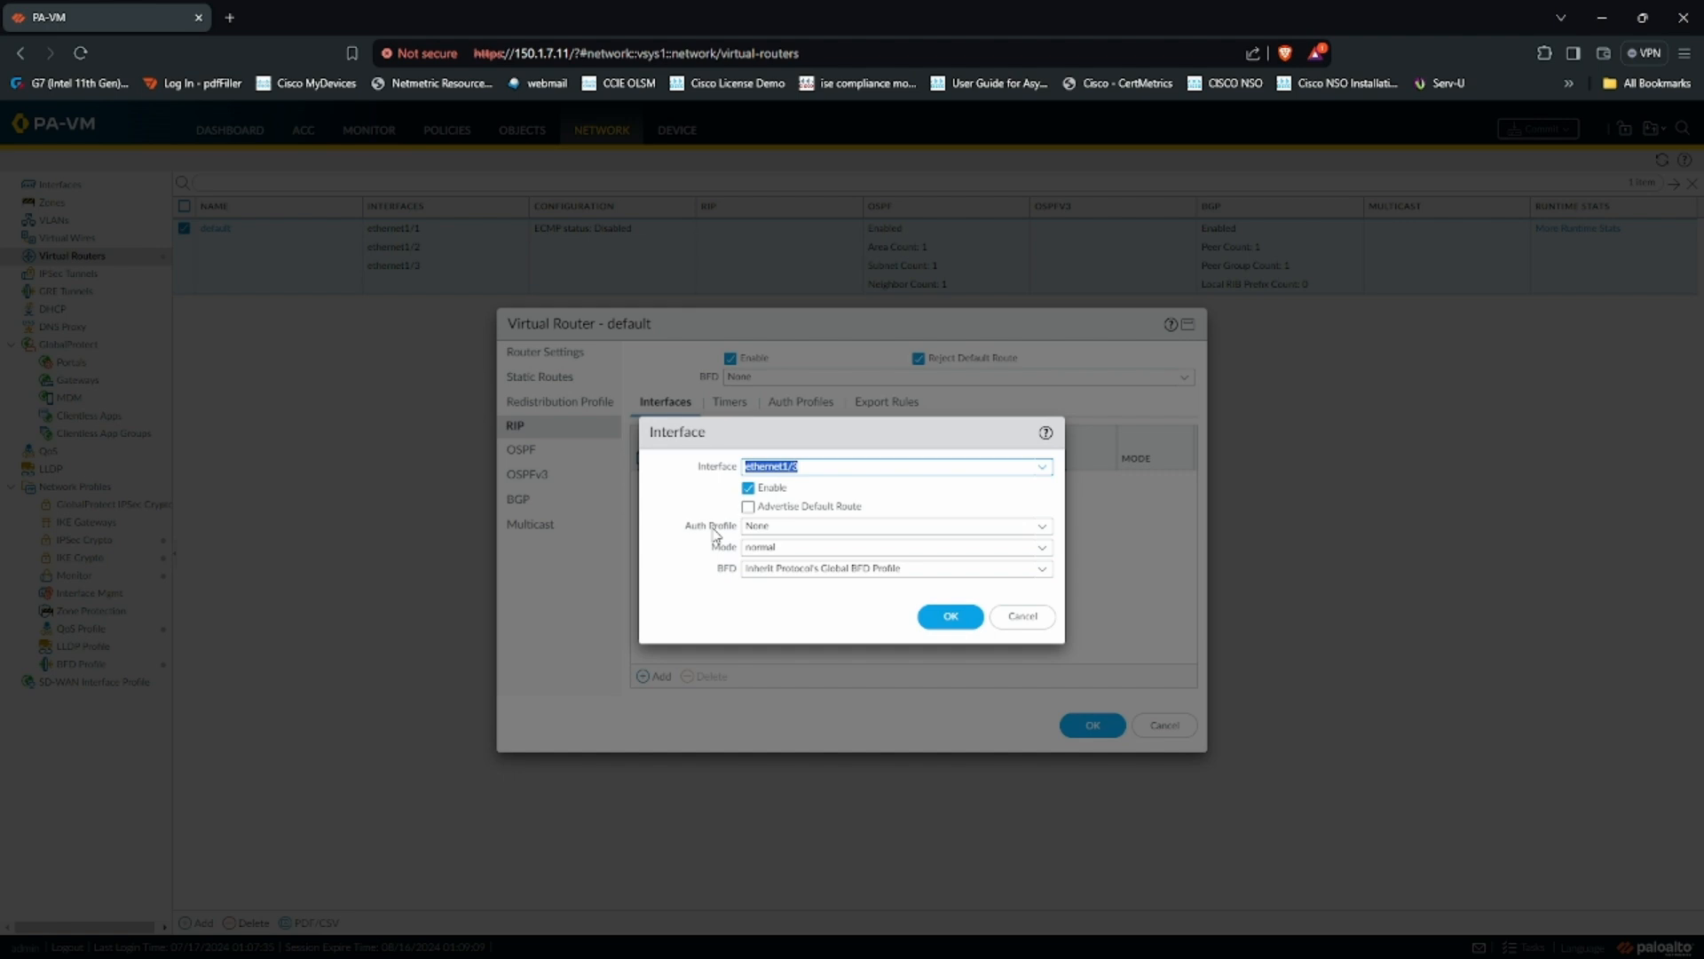
# - Save ethernet1/3 as an enabled RIP interface on the default virtual router, check the other RIP settings and commit the configuration
pyautogui.click(946, 622)
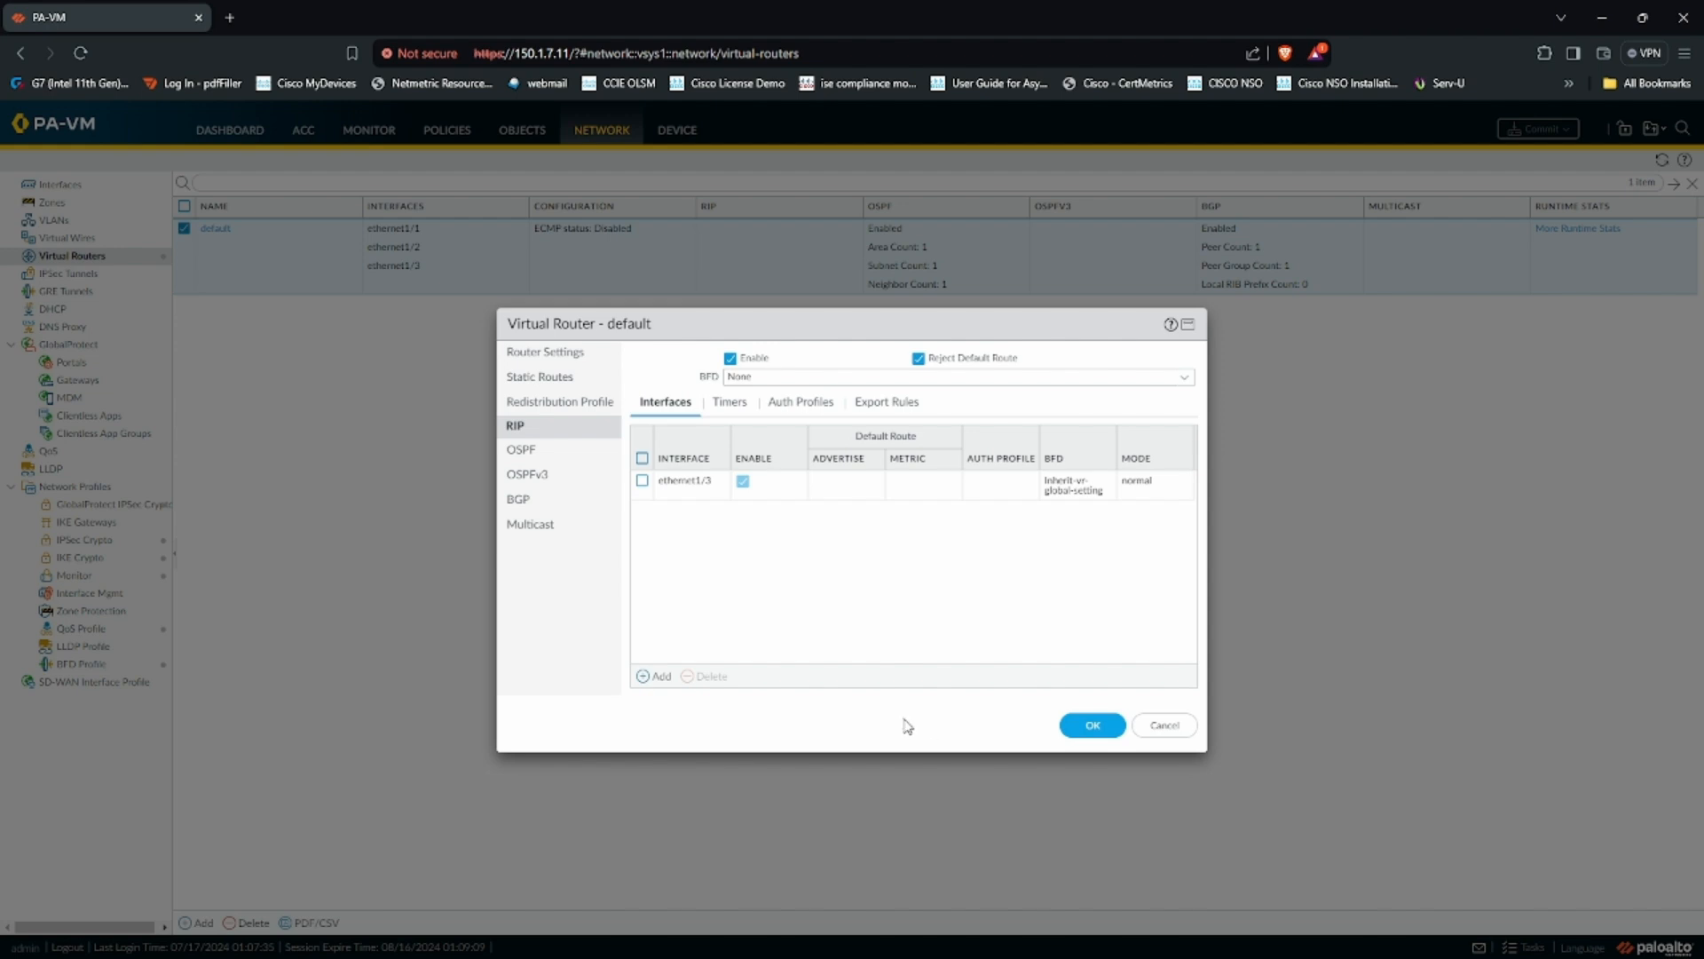
pyautogui.click(730, 401)
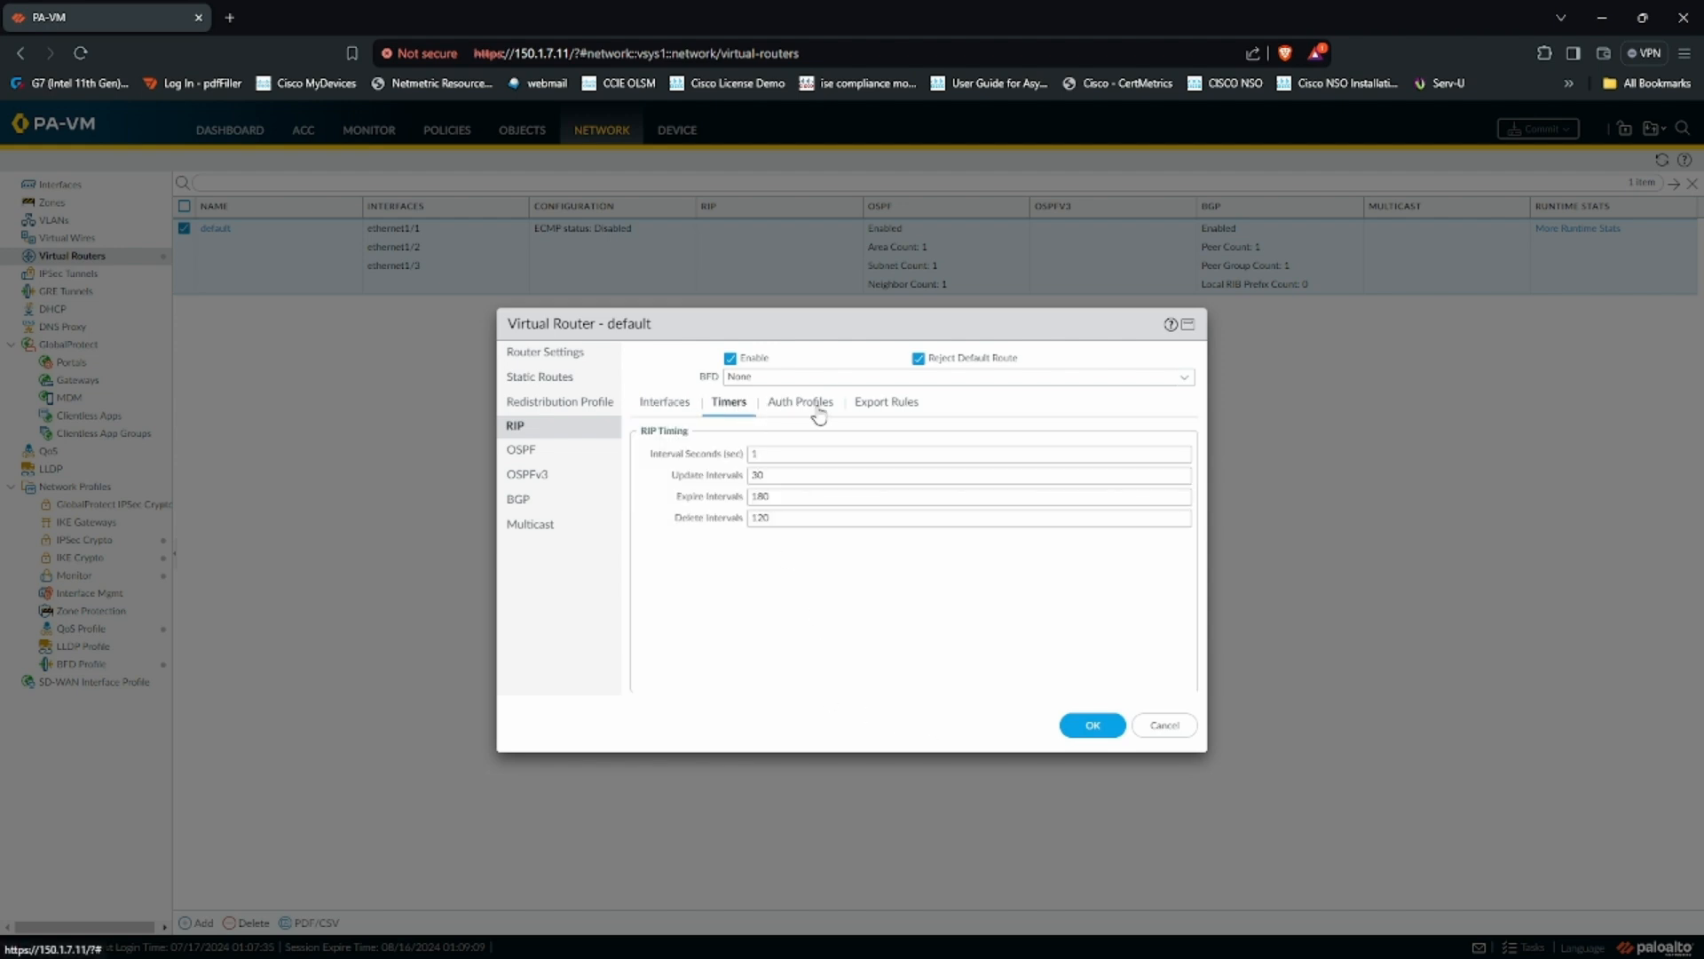
pyautogui.click(815, 405)
pyautogui.click(888, 408)
pyautogui.click(671, 410)
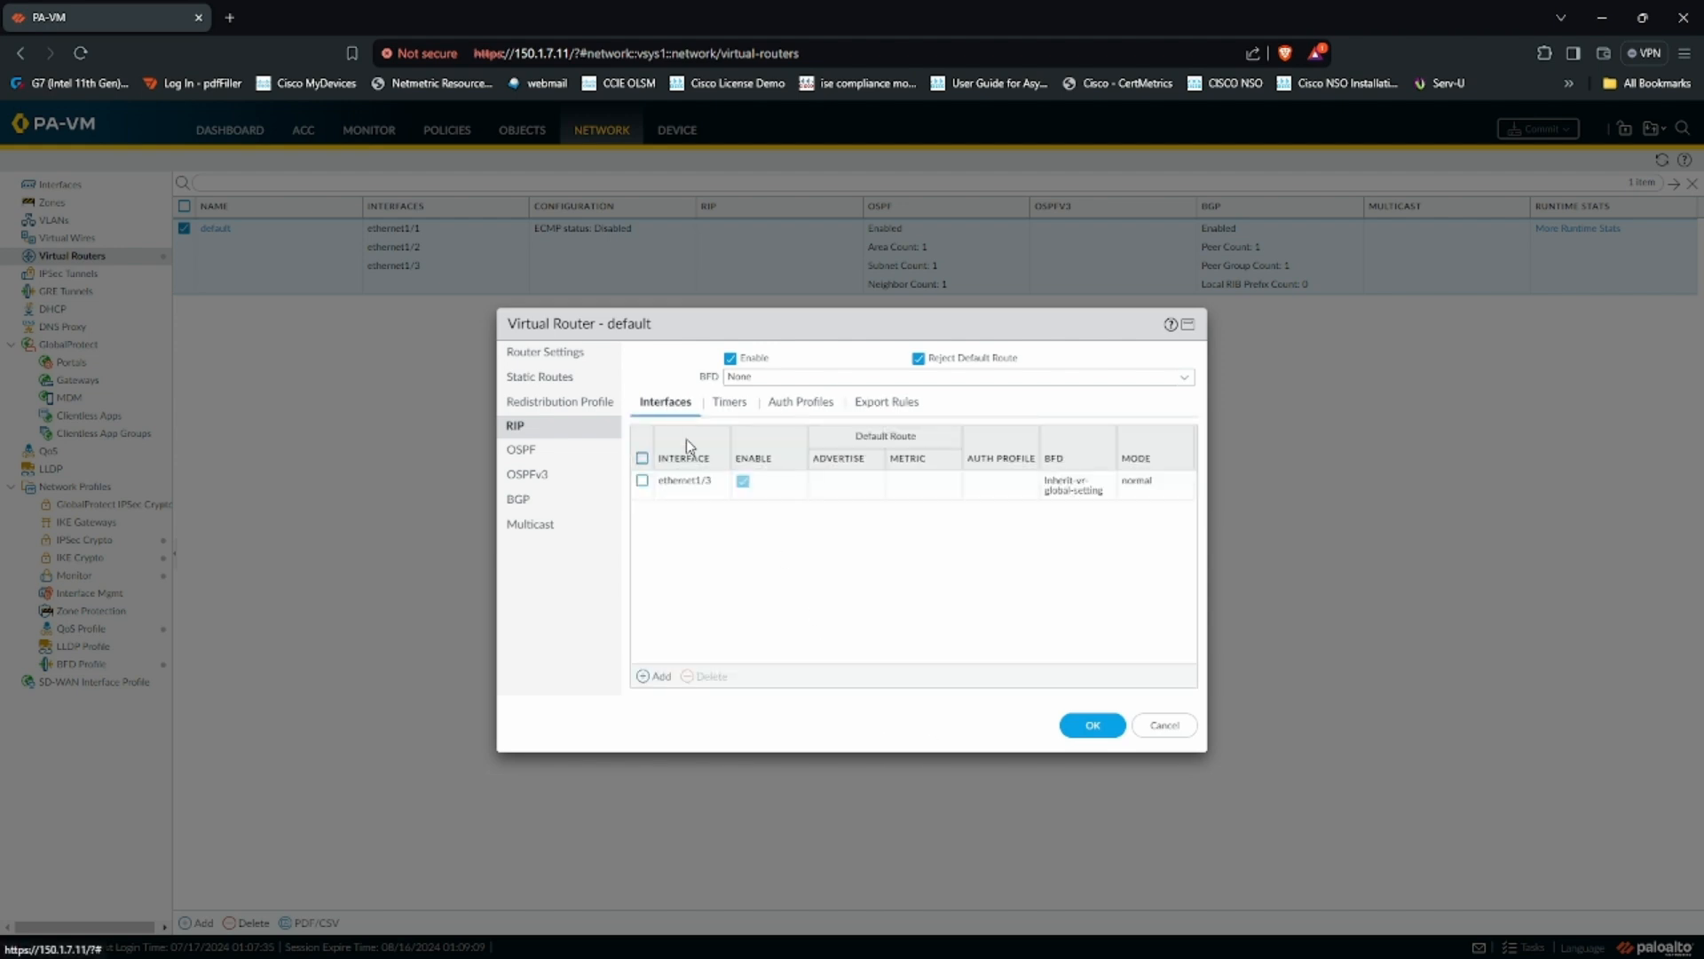
pyautogui.click(1095, 739)
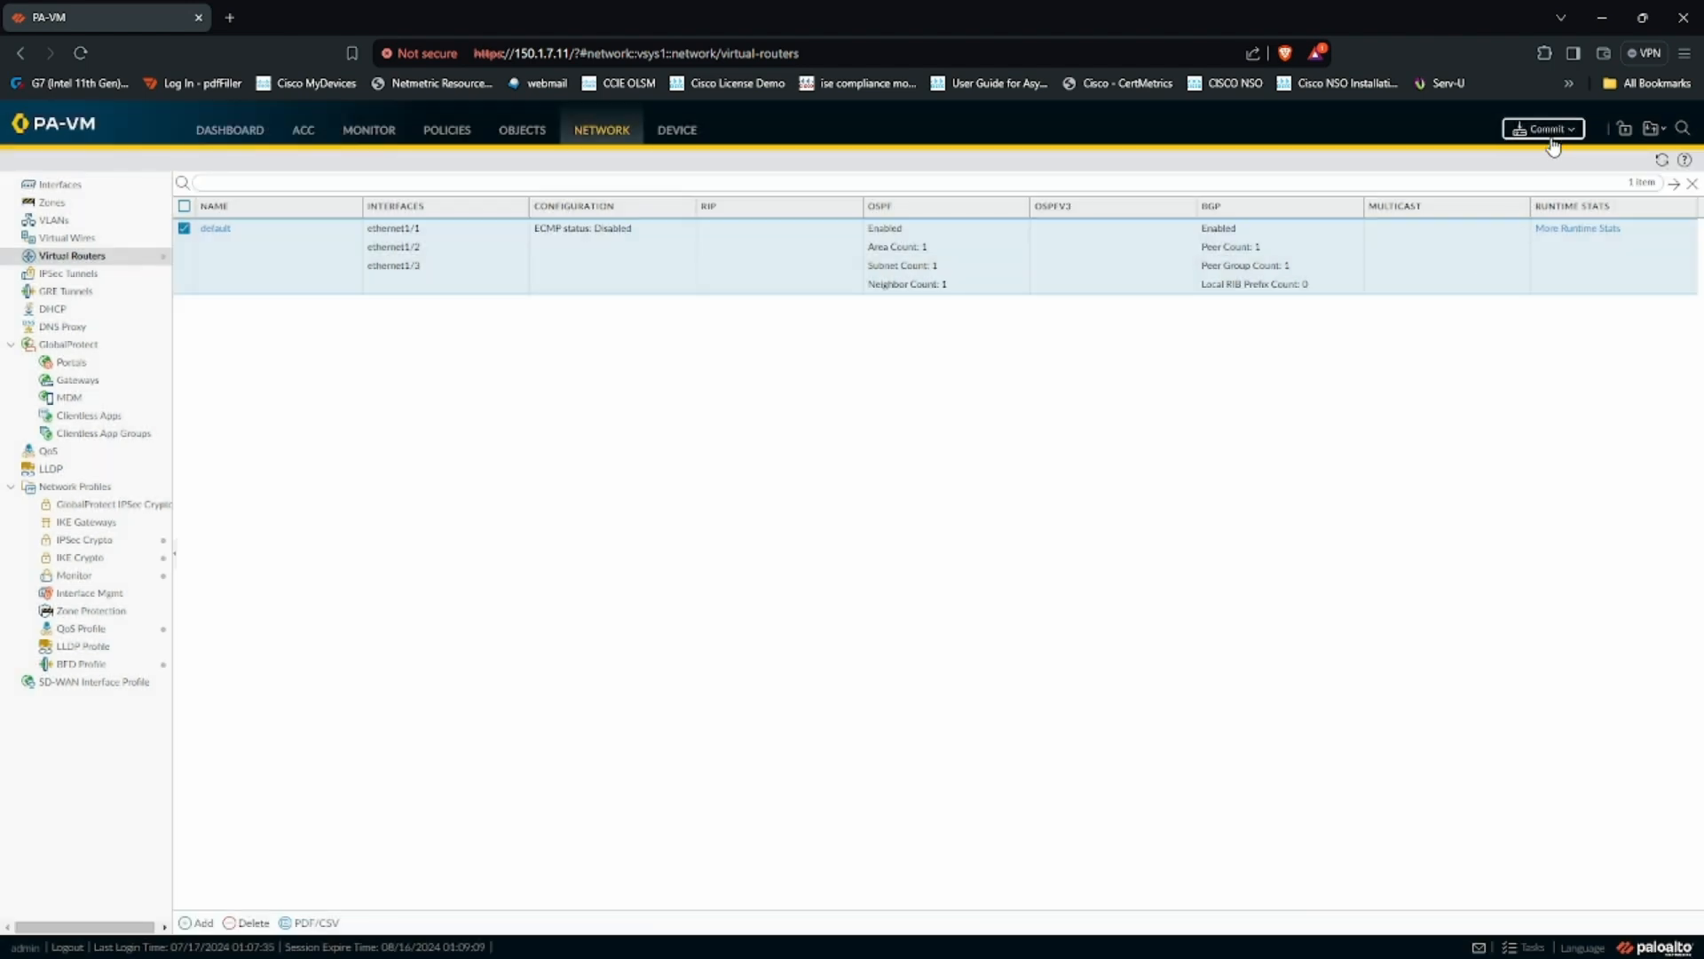
pyautogui.click(1549, 130)
pyautogui.click(1007, 724)
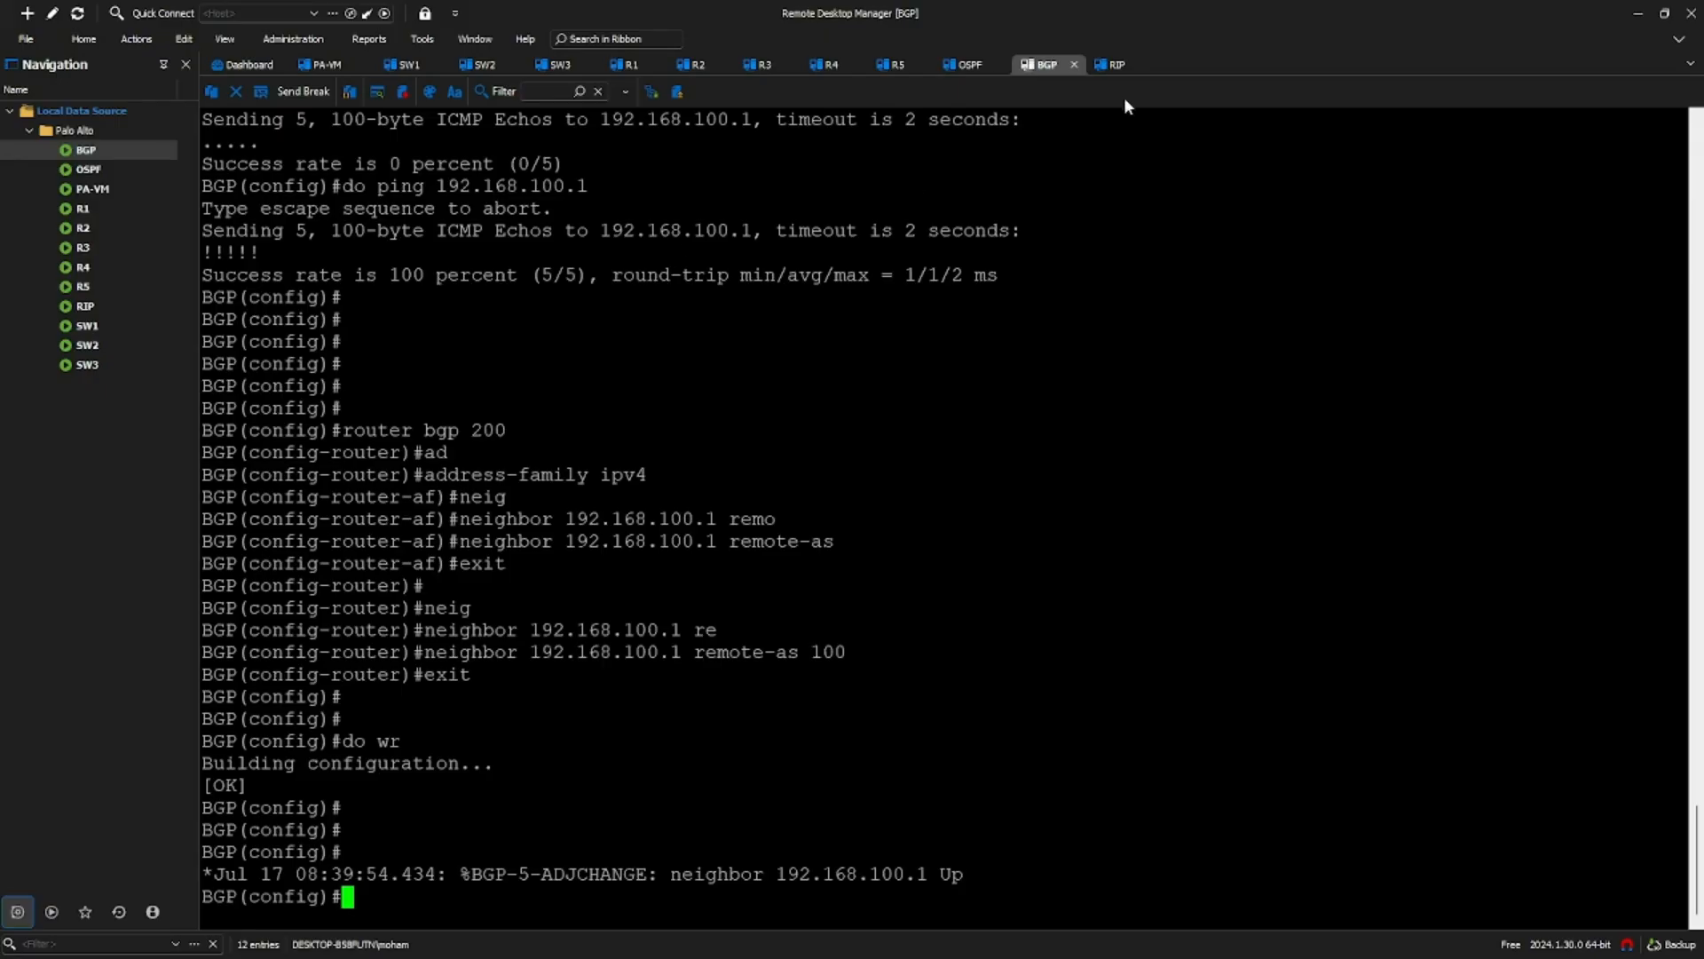
# - In Remote Desktop Manager's RIP router session, enable RIP routing, advertise network 100.1.1.0 and leave router configuration mode
pyautogui.click(1111, 65)
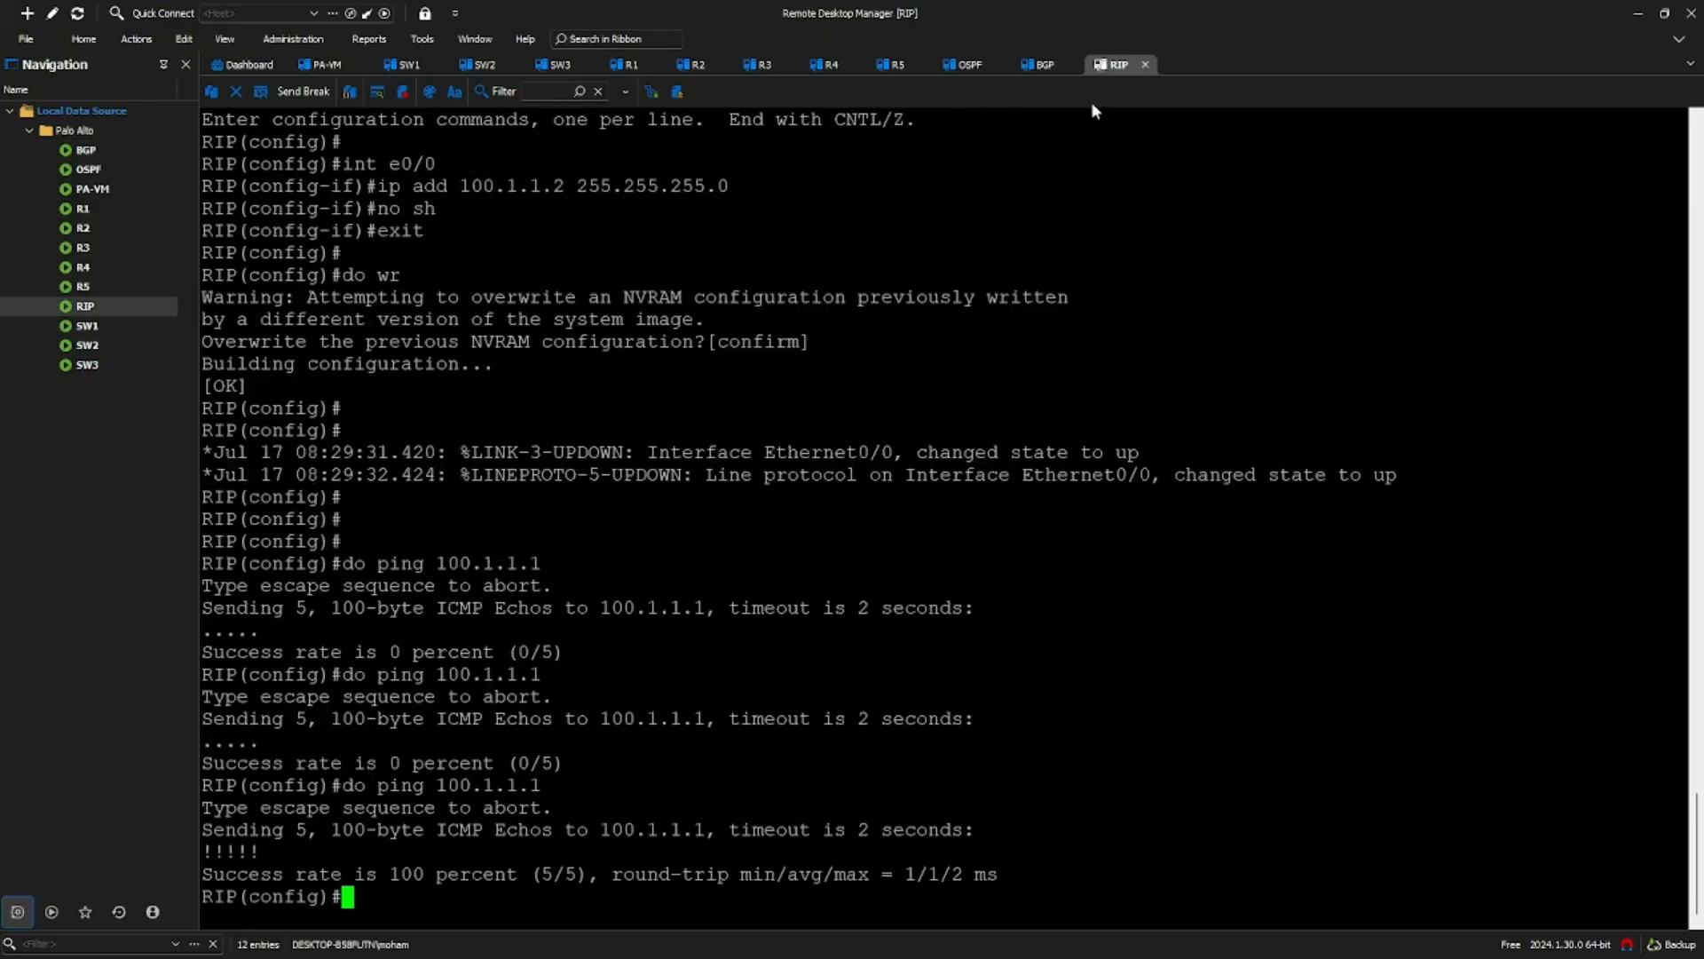
pyautogui.press('Return')
pyautogui.press('Return')
pyautogui.write('roter')
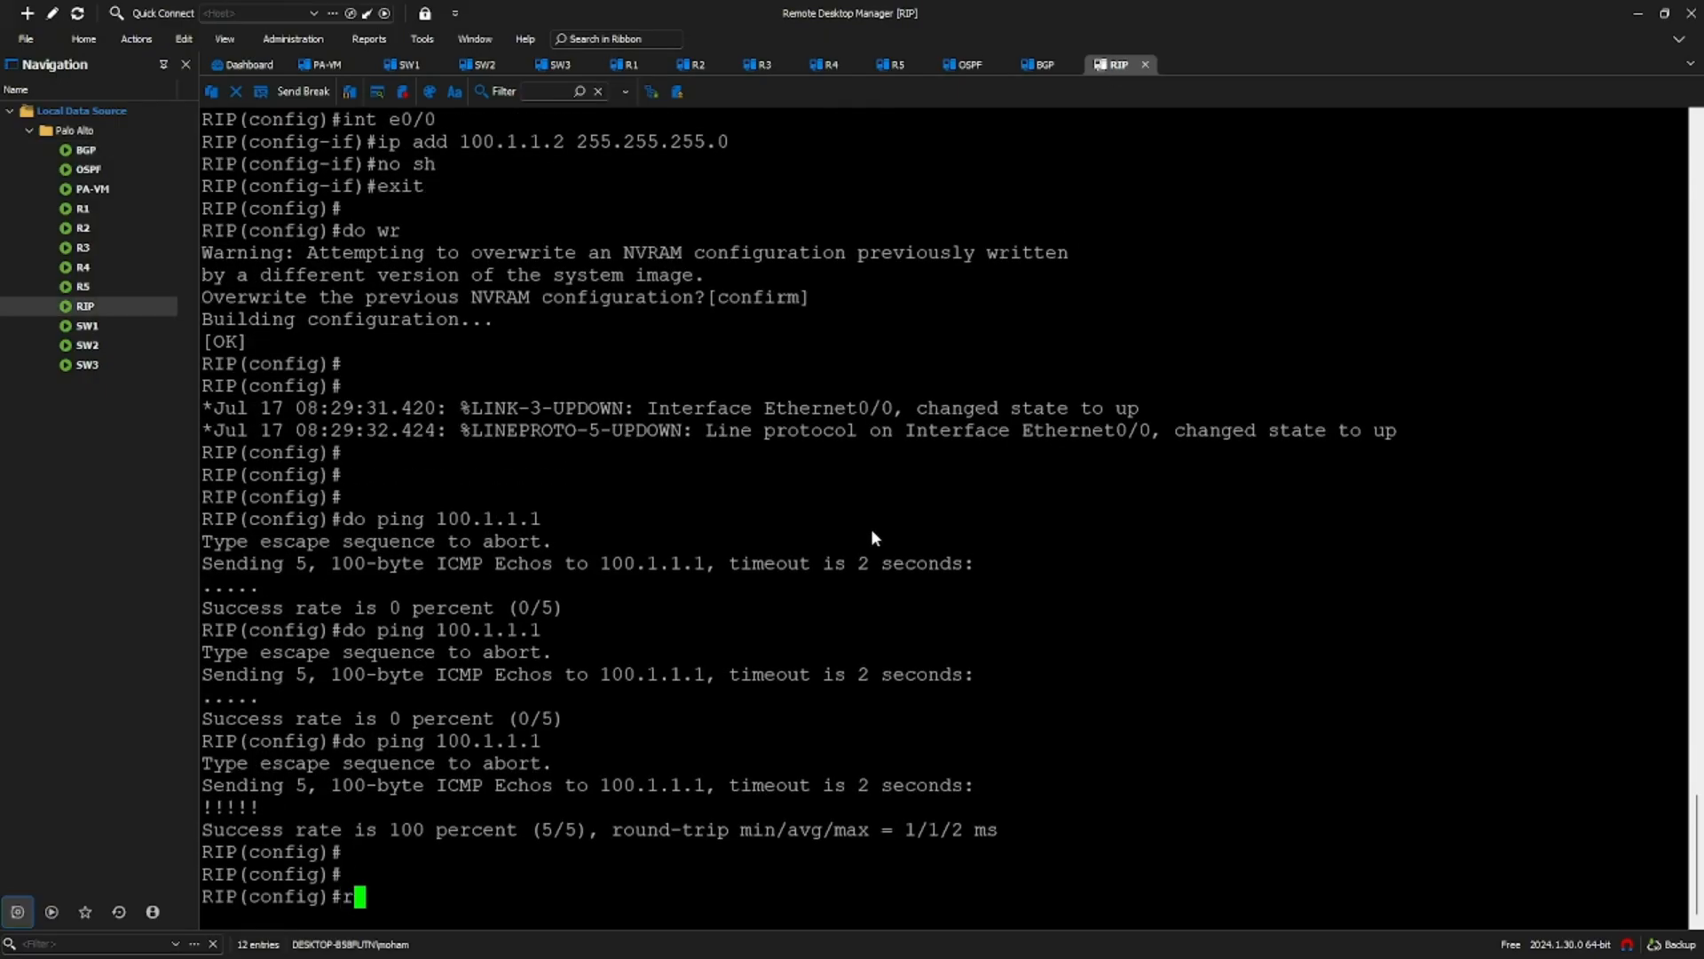
pyautogui.press('BackSpace')
pyautogui.press('BackSpace')
pyautogui.press('BackSpace')
pyautogui.press('BackSpace')
pyautogui.write('uter RIP')
pyautogui.press('BackSpace')
pyautogui.press('BackSpace')
pyautogui.press('BackSpace')
pyautogui.write('rip')
pyautogui.press('Return')
pyautogui.write('net 100.1.1.0')
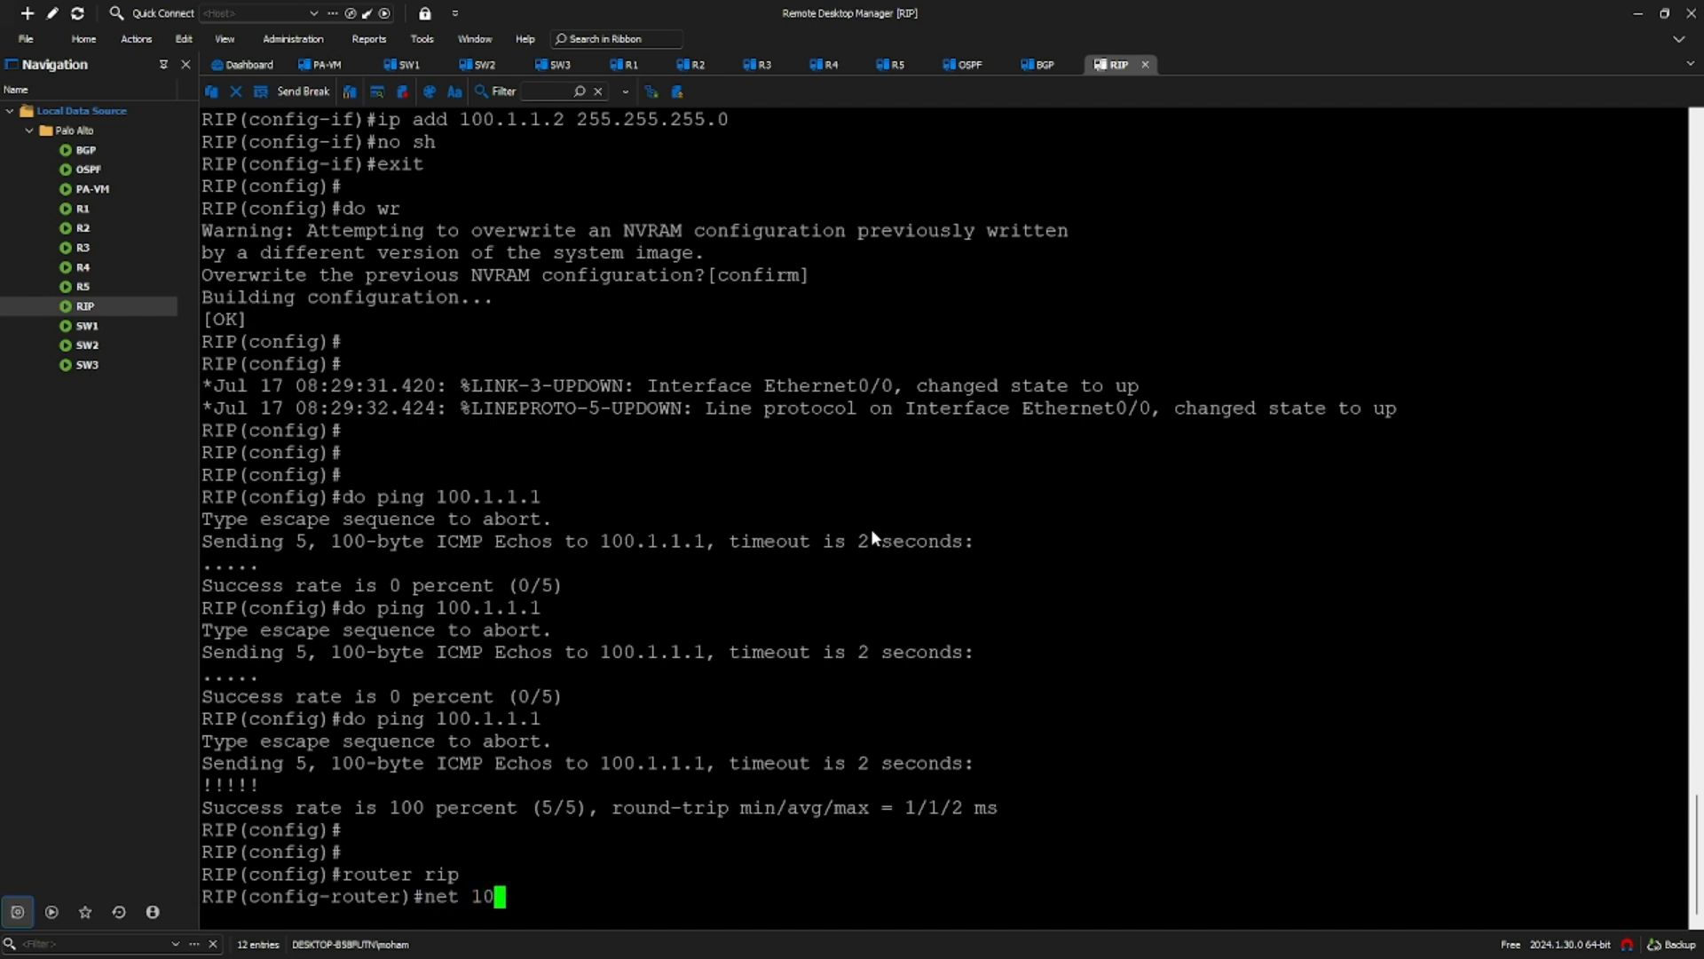
pyautogui.press('Return')
pyautogui.write('exit')
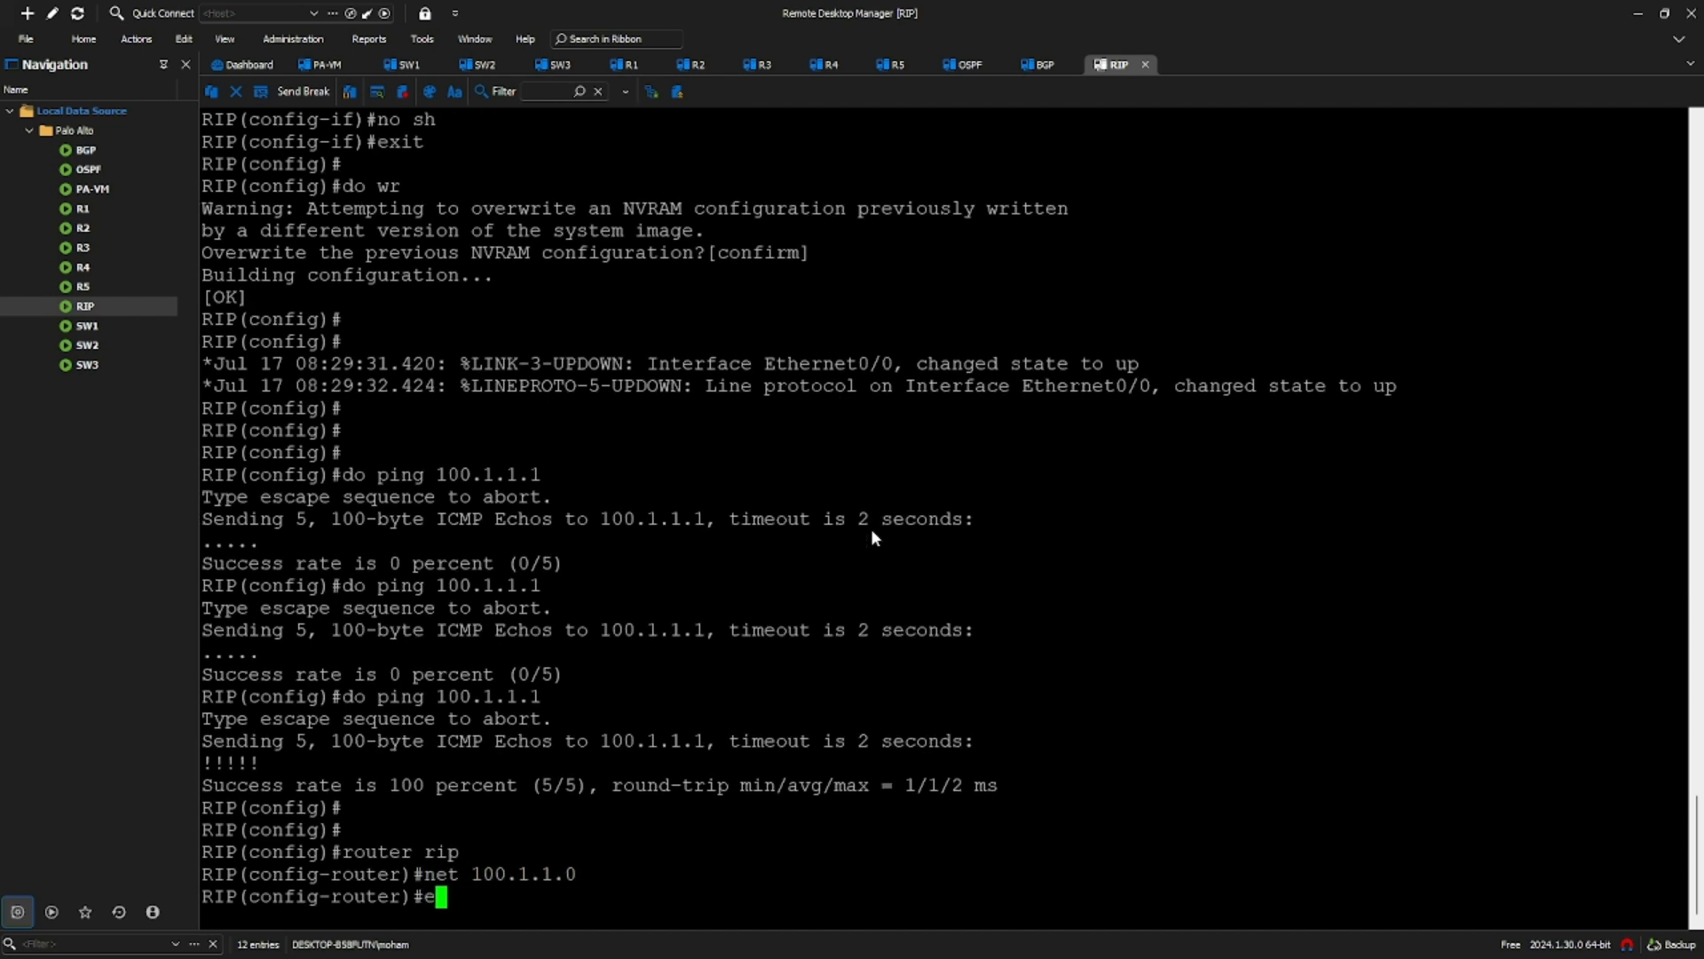
pyautogui.press('Return')
# - Write the RIP router's running configuration to memory with do wr
pyautogui.press('Return')
pyautogui.press('Return')
pyautogui.write('do wr')
pyautogui.press('Return')
pyautogui.press('Return')
pyautogui.press('Return')
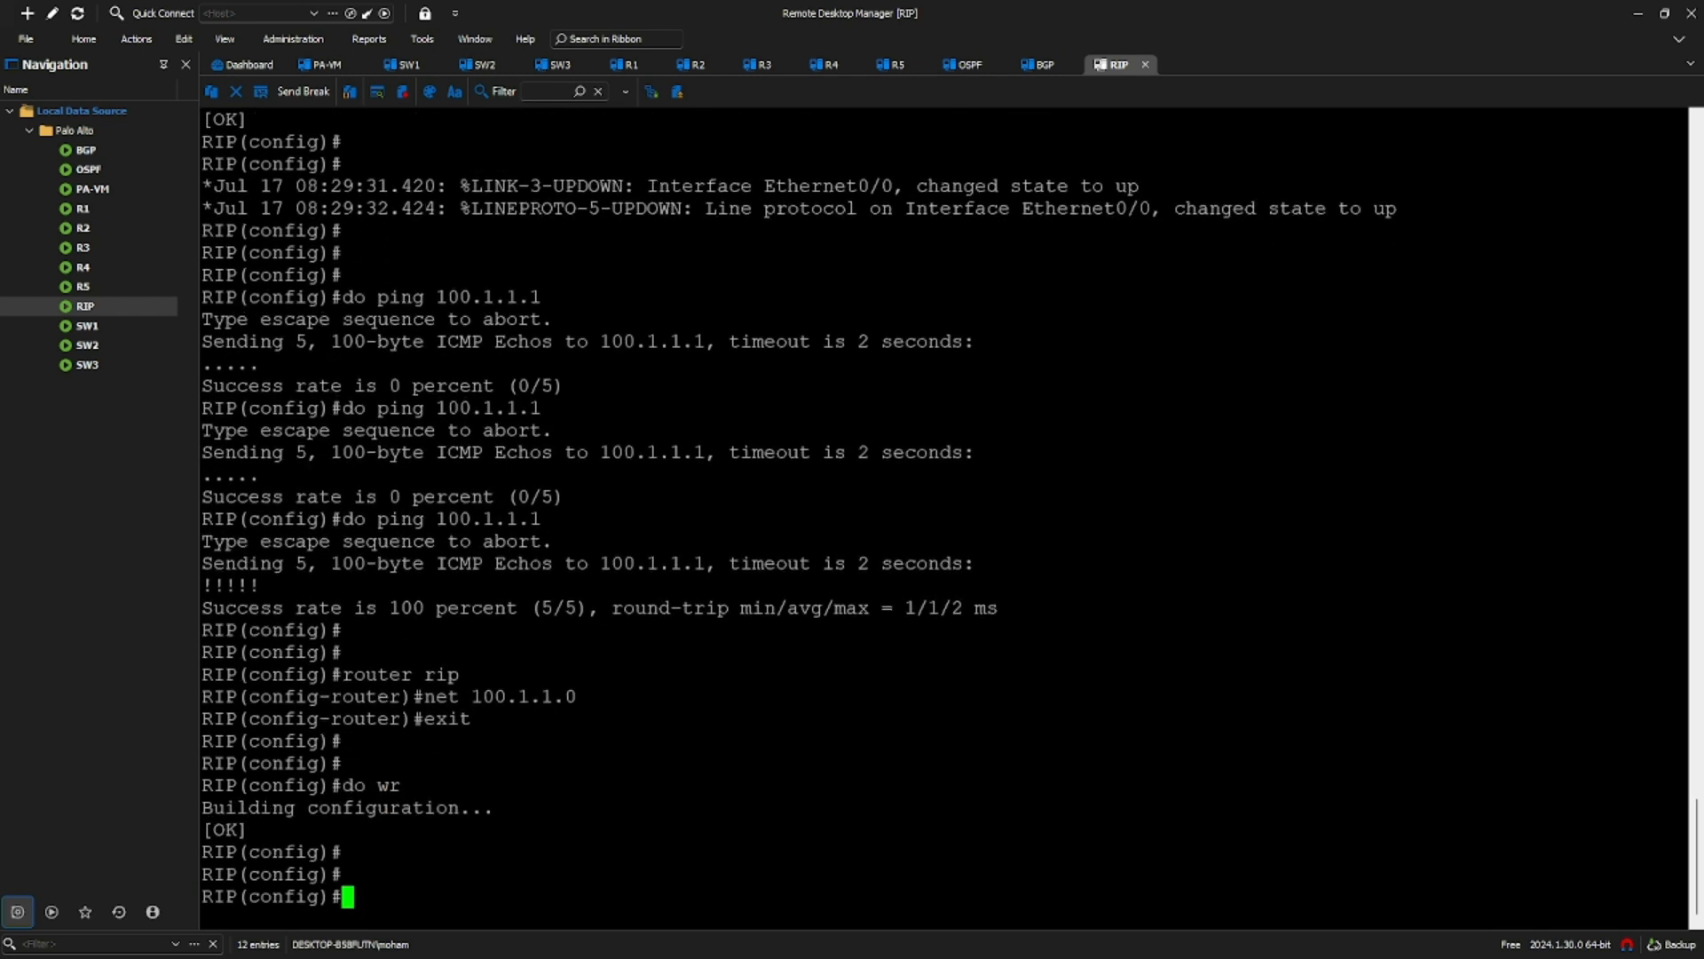
# - Switch to the PA-L3.pdf diagram, erase the handwritten 1 beside the RIP router and reselect the drawing pen
pyautogui.hotkey('alt', 'Tab')
pyautogui.click(218, 113)
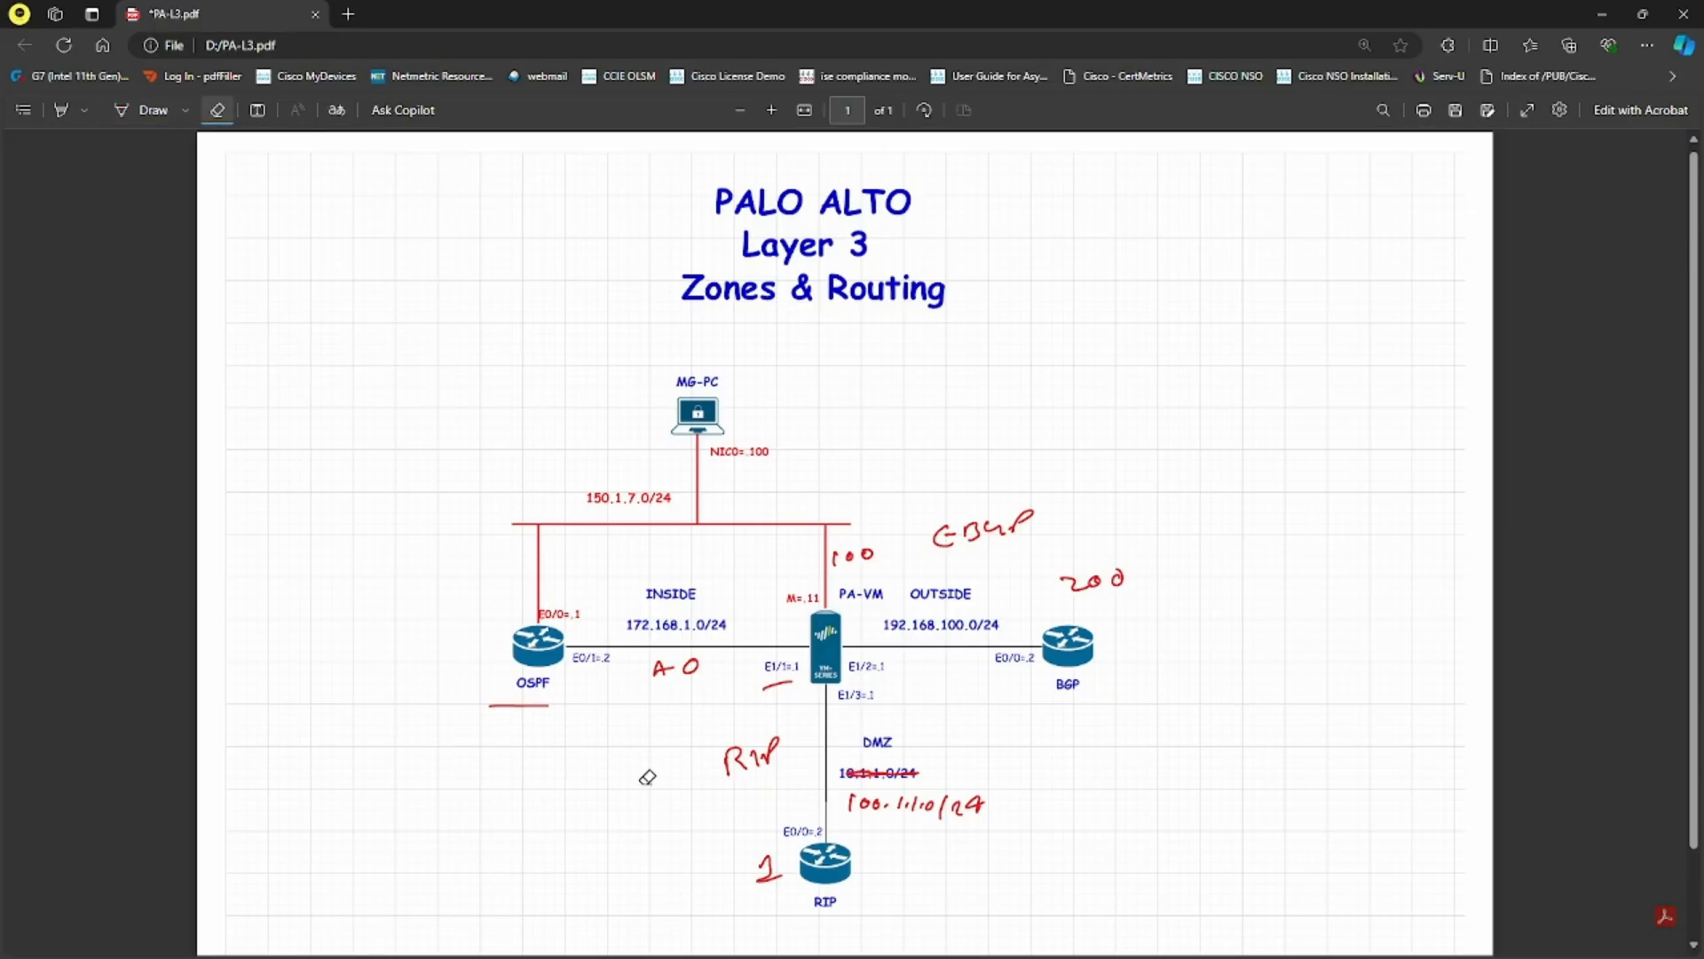
pyautogui.moveTo(753, 868); pyautogui.dragTo(781, 852)
pyautogui.click(122, 110)
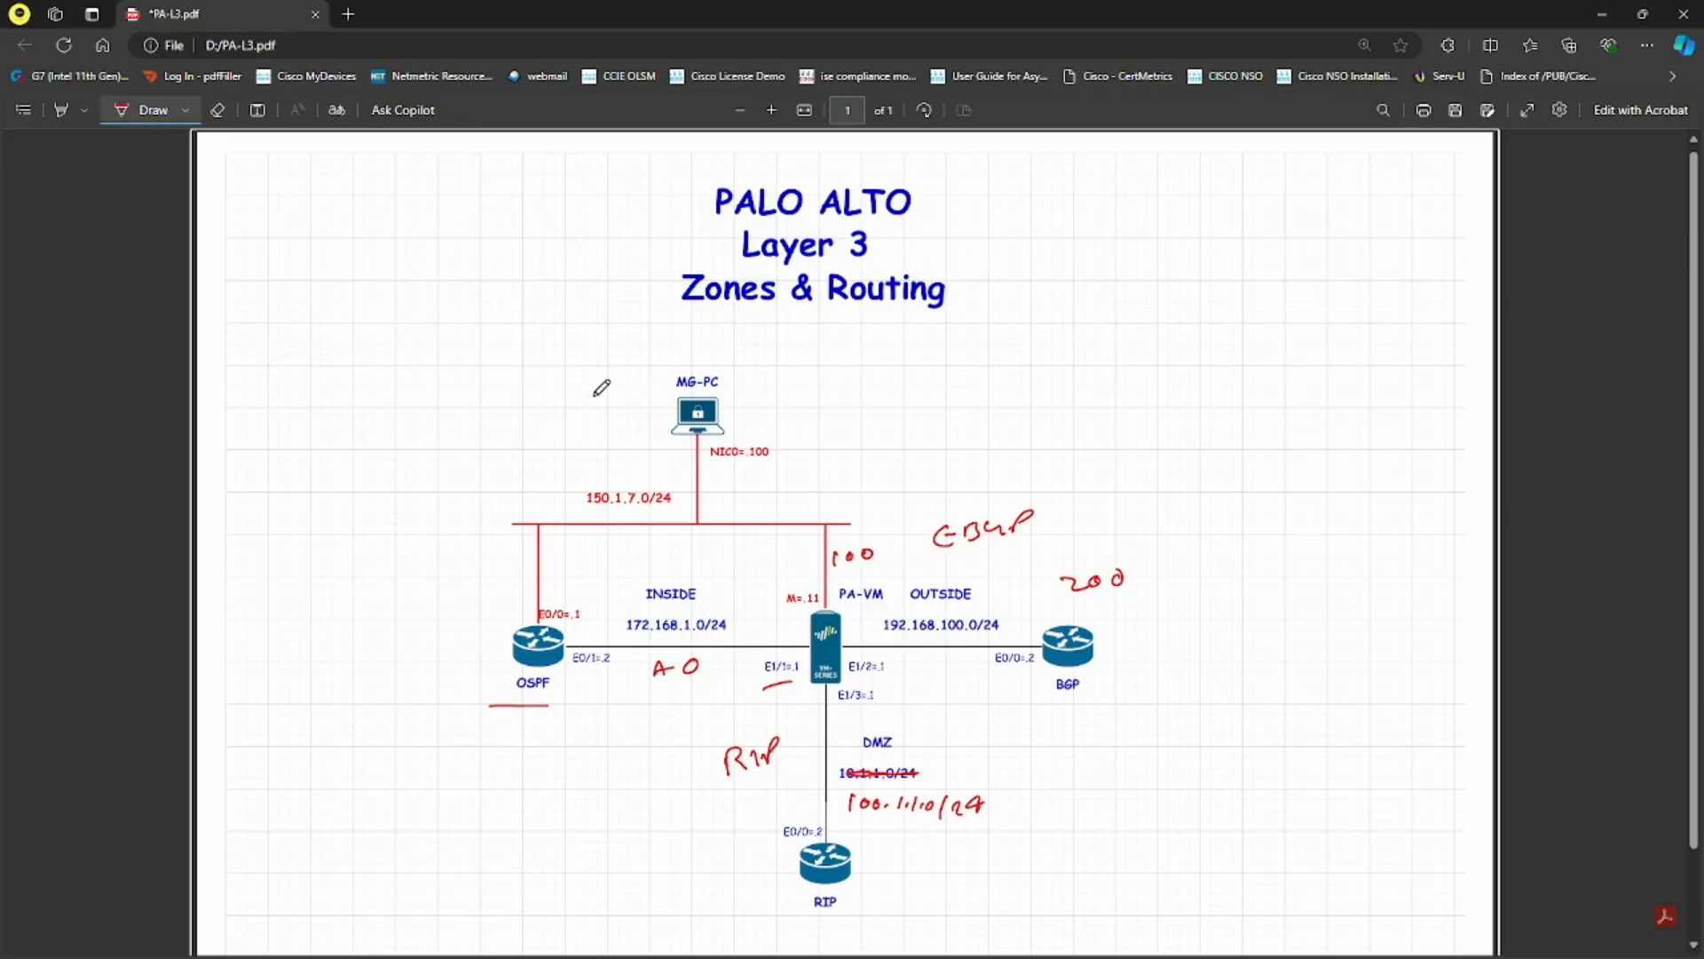
# - Dismiss the commit status in the PA-VM web interface, and display the RIP database in the RIP router's session
pyautogui.hotkey('alt', 'Tab')
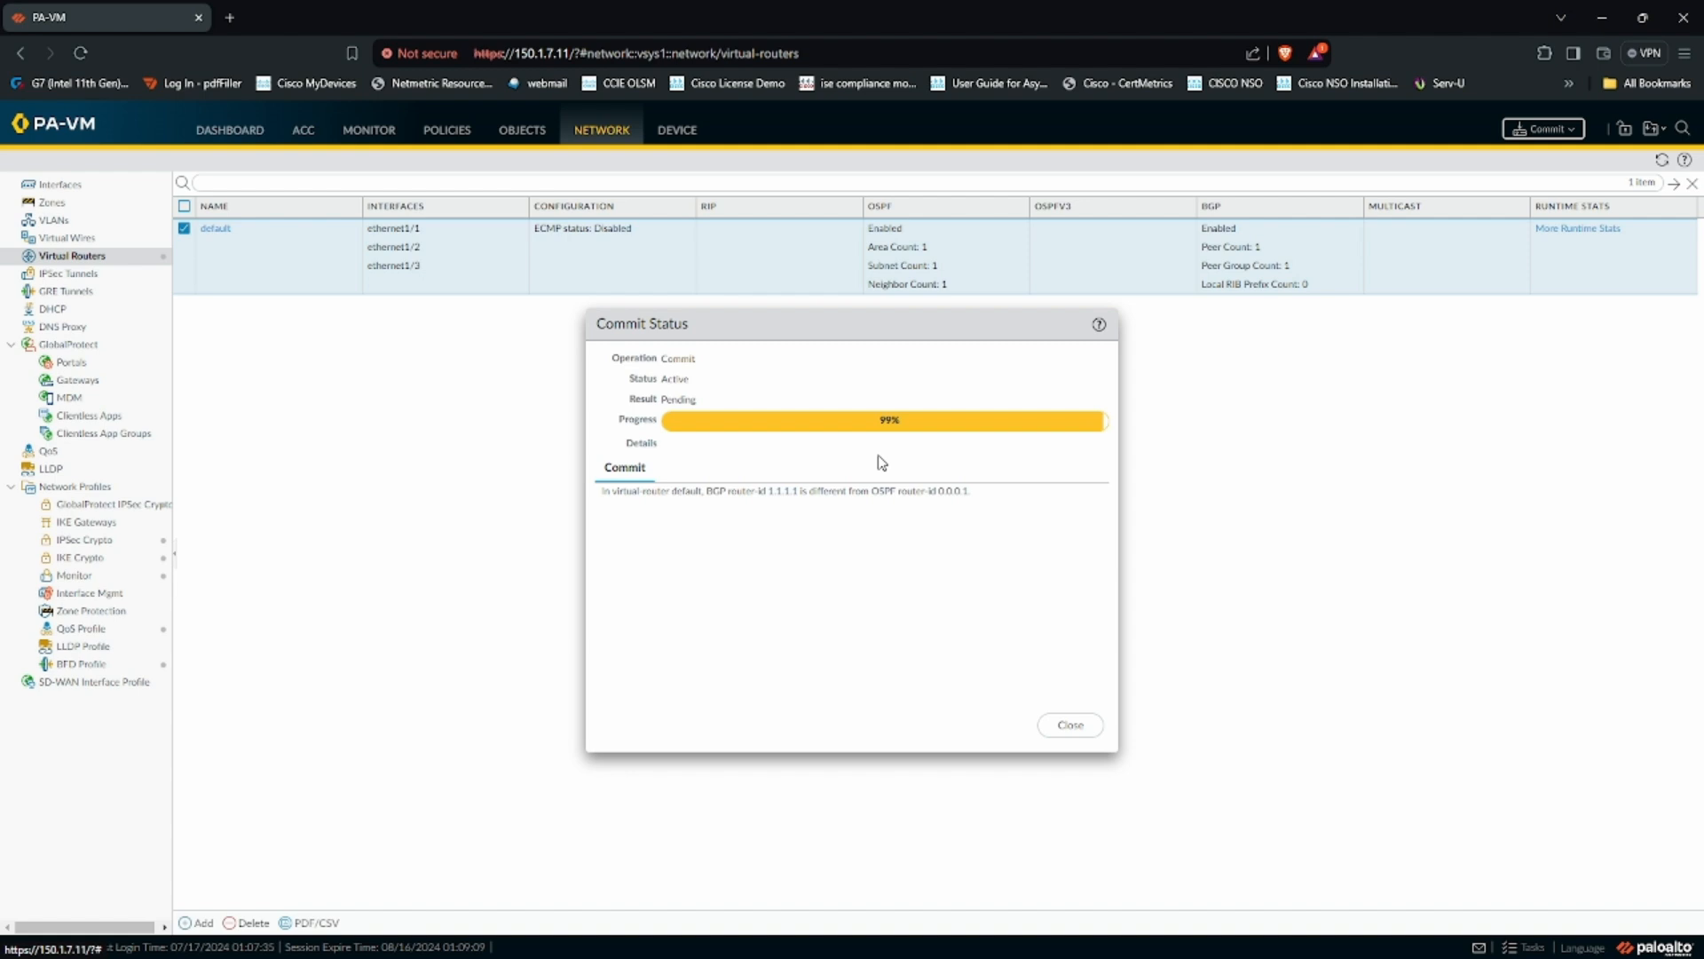
pyautogui.click(1061, 726)
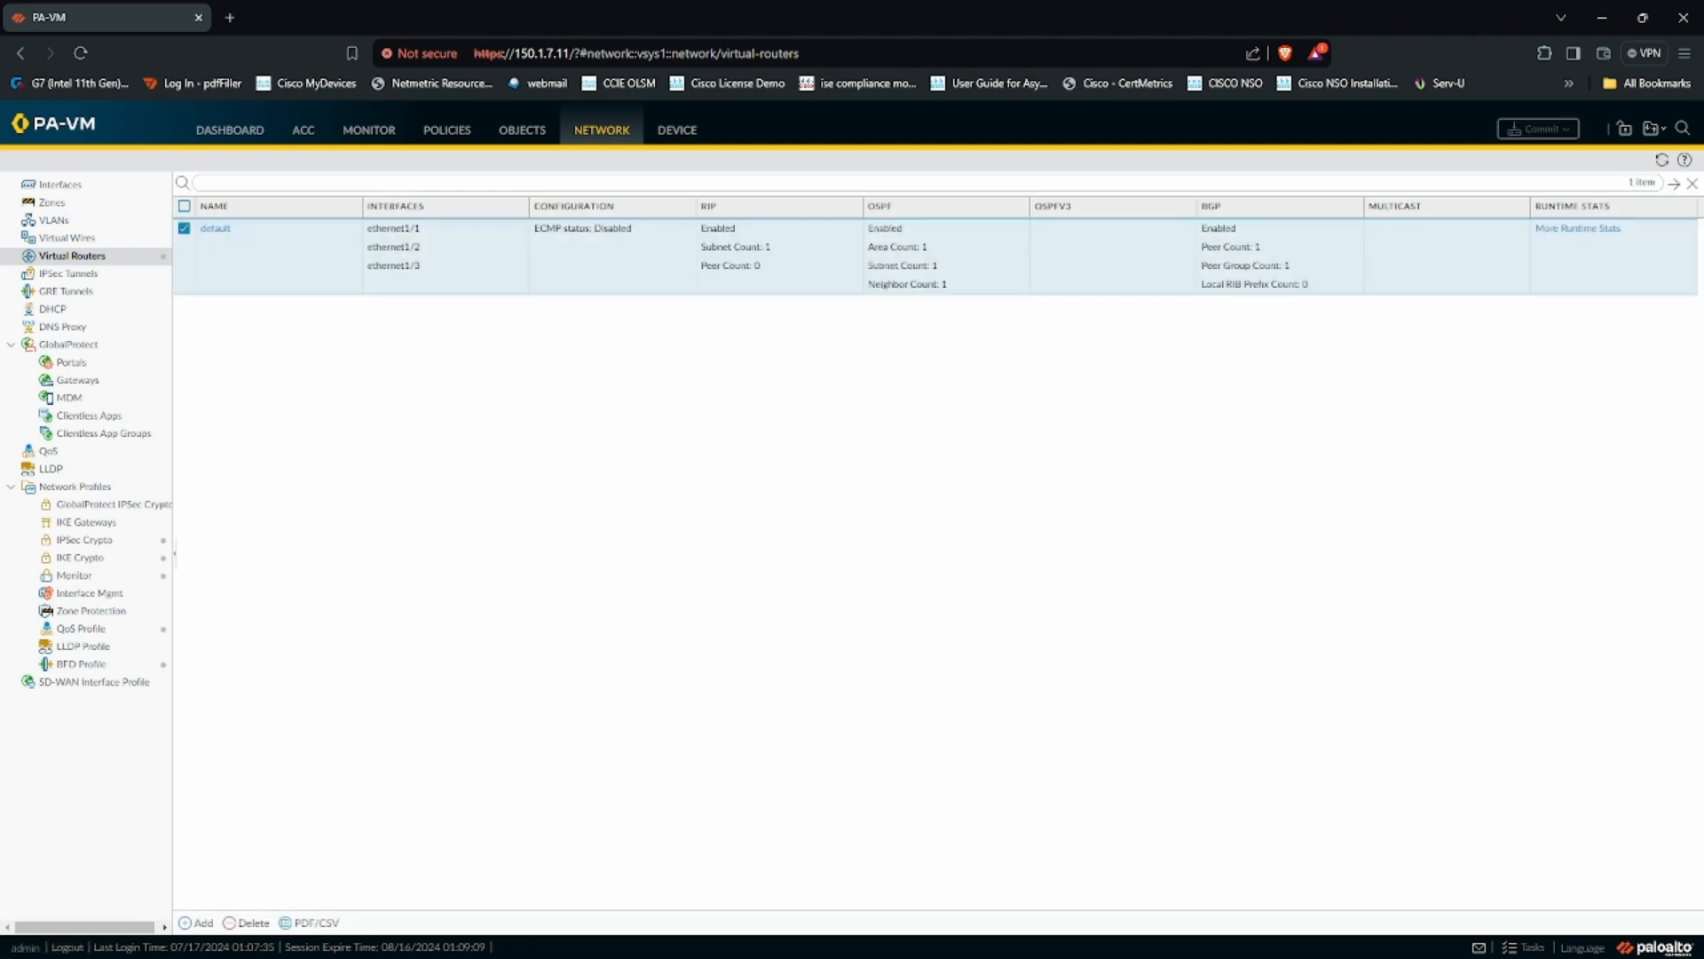
pyautogui.hotkey('alt', 'Tab')
pyautogui.write('do sh ')
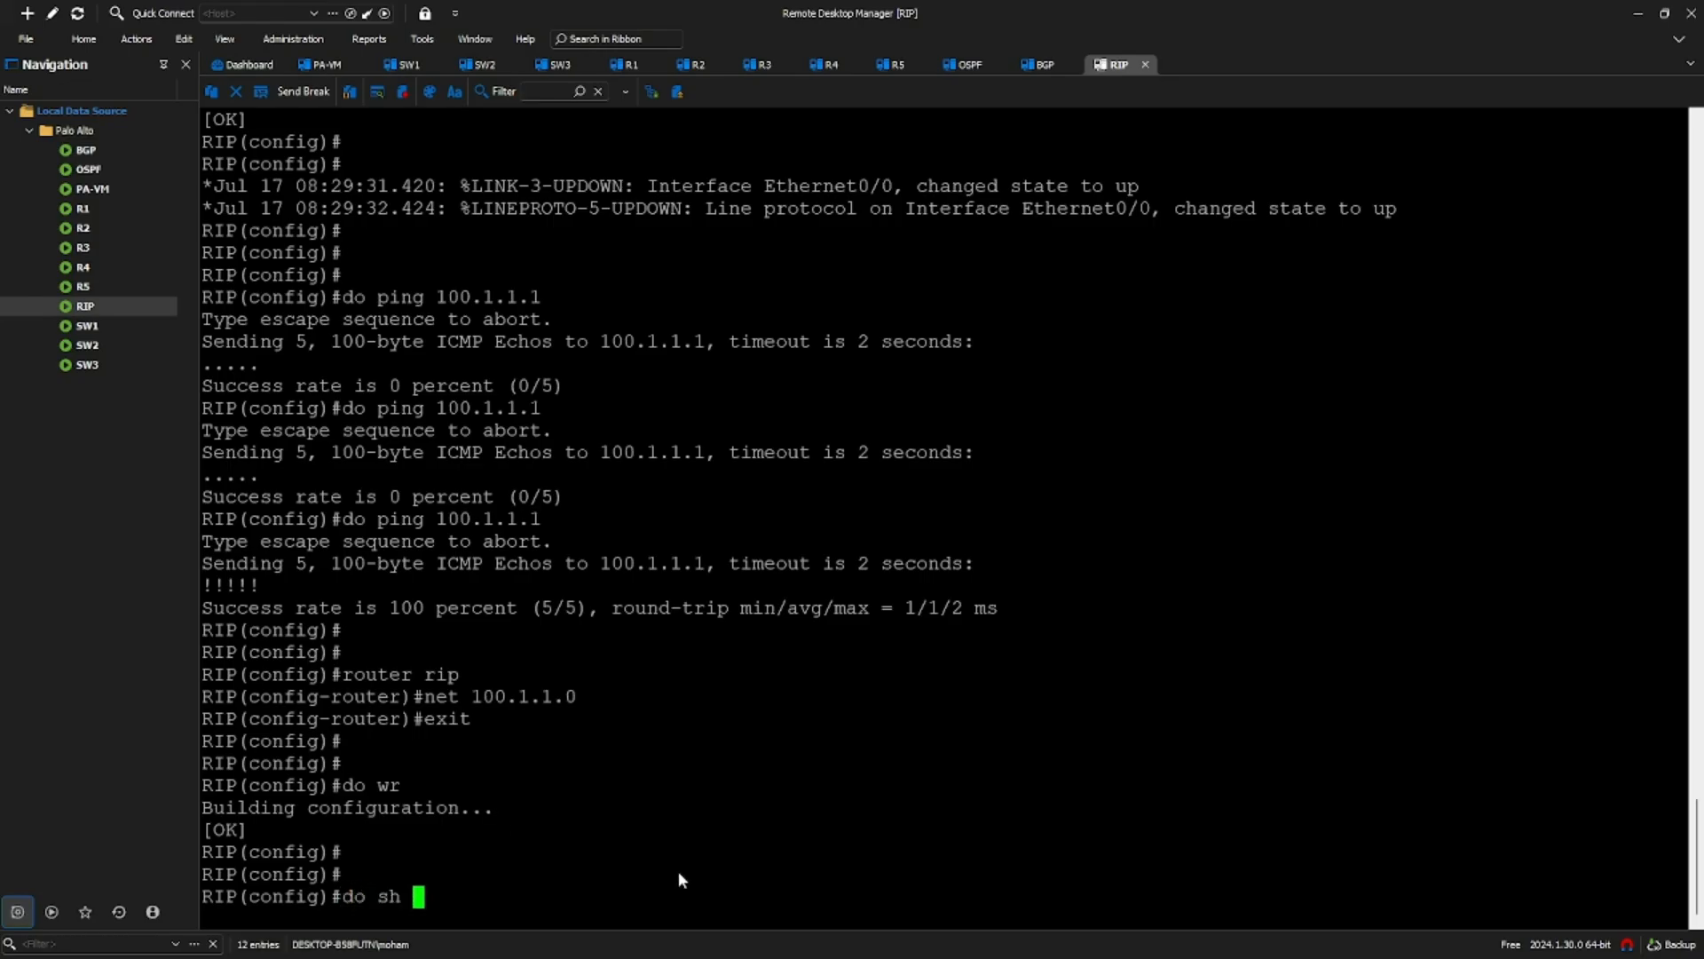
pyautogui.write('ip rip da')
pyautogui.press('Tab')
pyautogui.press('Return')
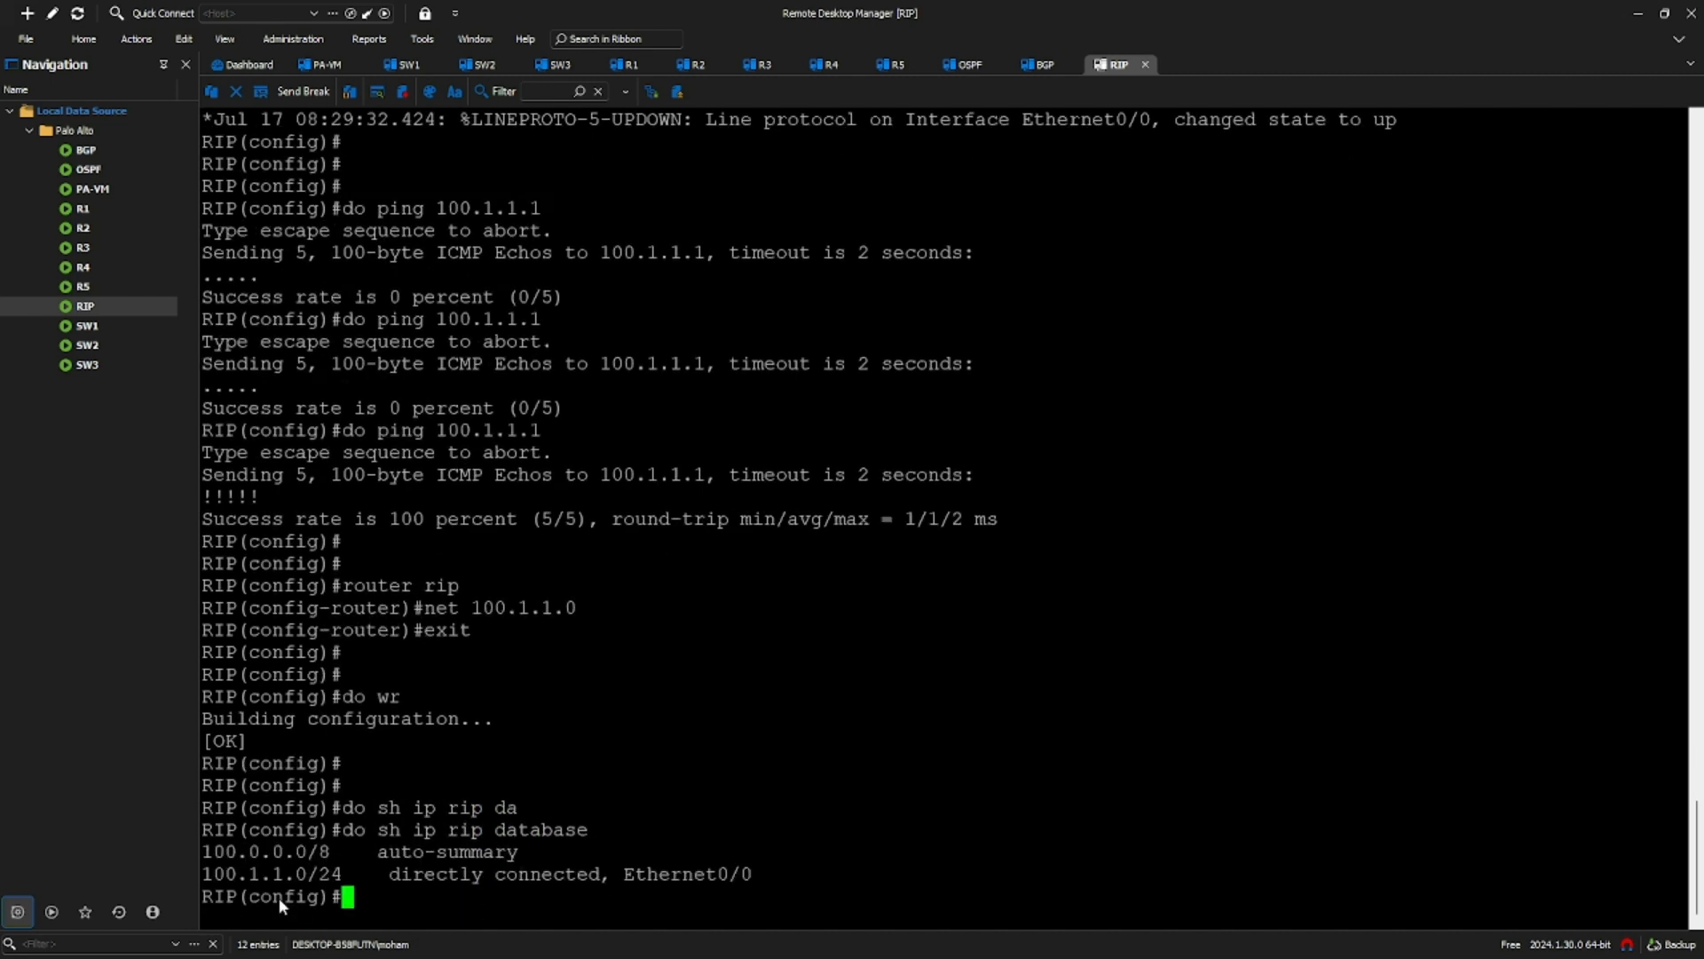
pyautogui.moveTo(203, 874); pyautogui.dragTo(709, 893)
pyautogui.click(705, 889)
# - List the available show ip rip options on the RIP router and display its RIP neighbors
pyautogui.press('Return')
pyautogui.press('Return')
pyautogui.press('Return')
pyautogui.write('do sh ip e')
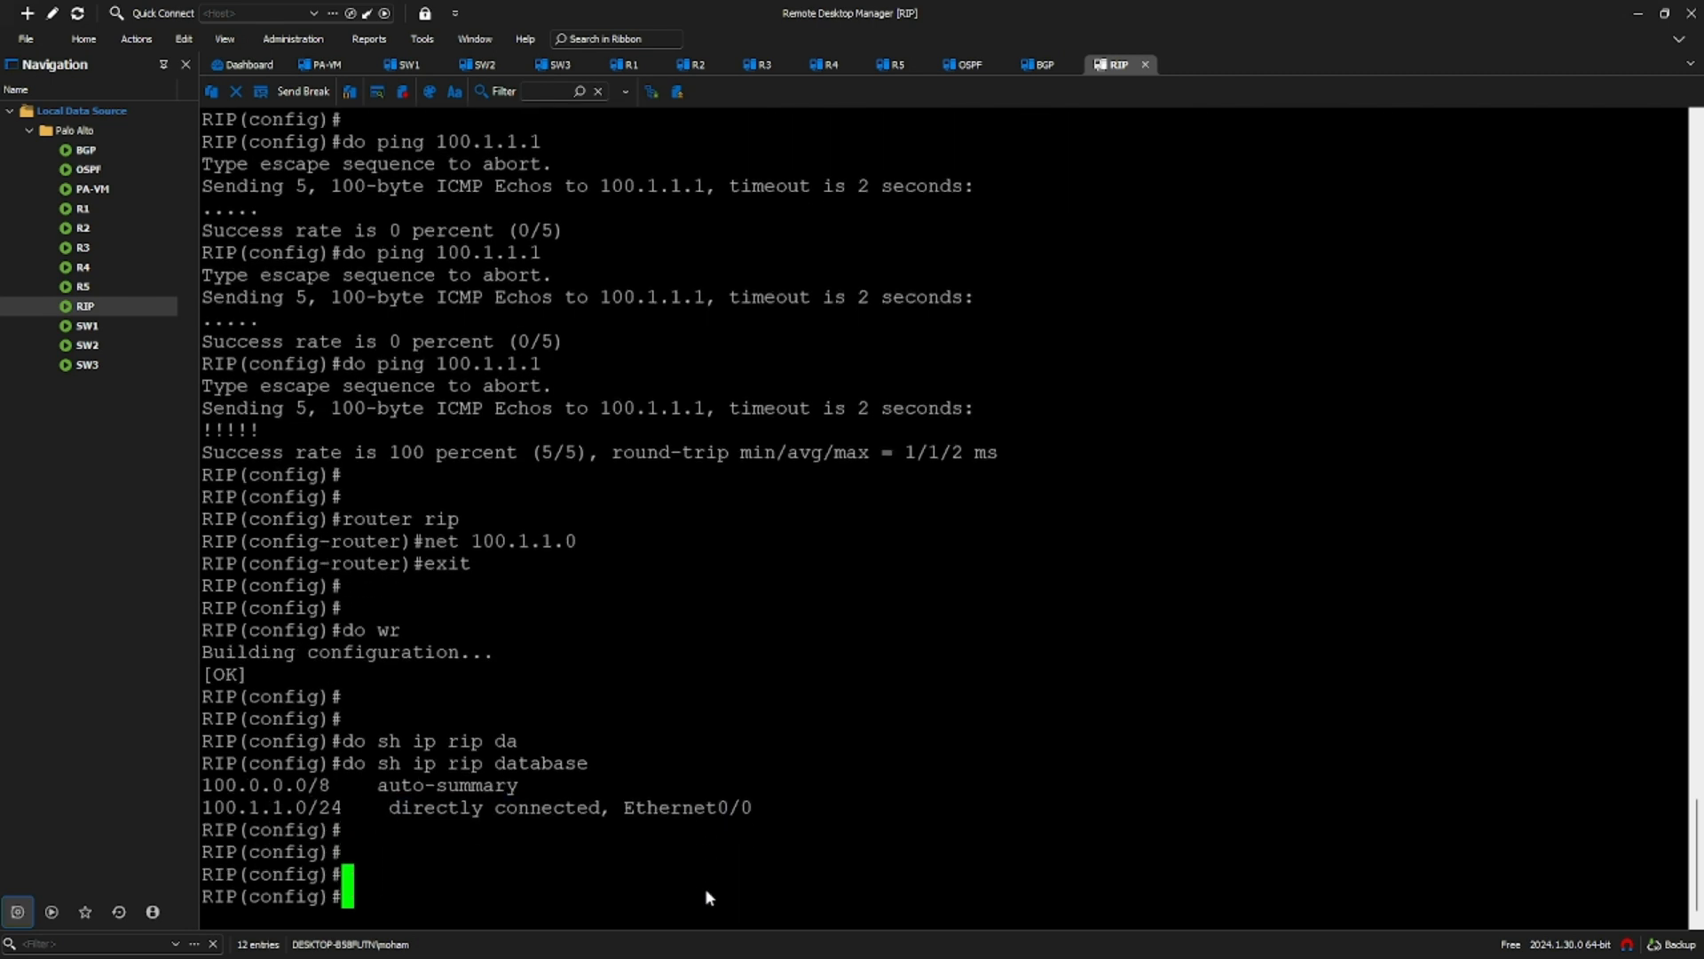
pyautogui.press('BackSpace')
pyautogui.write('rip ?')
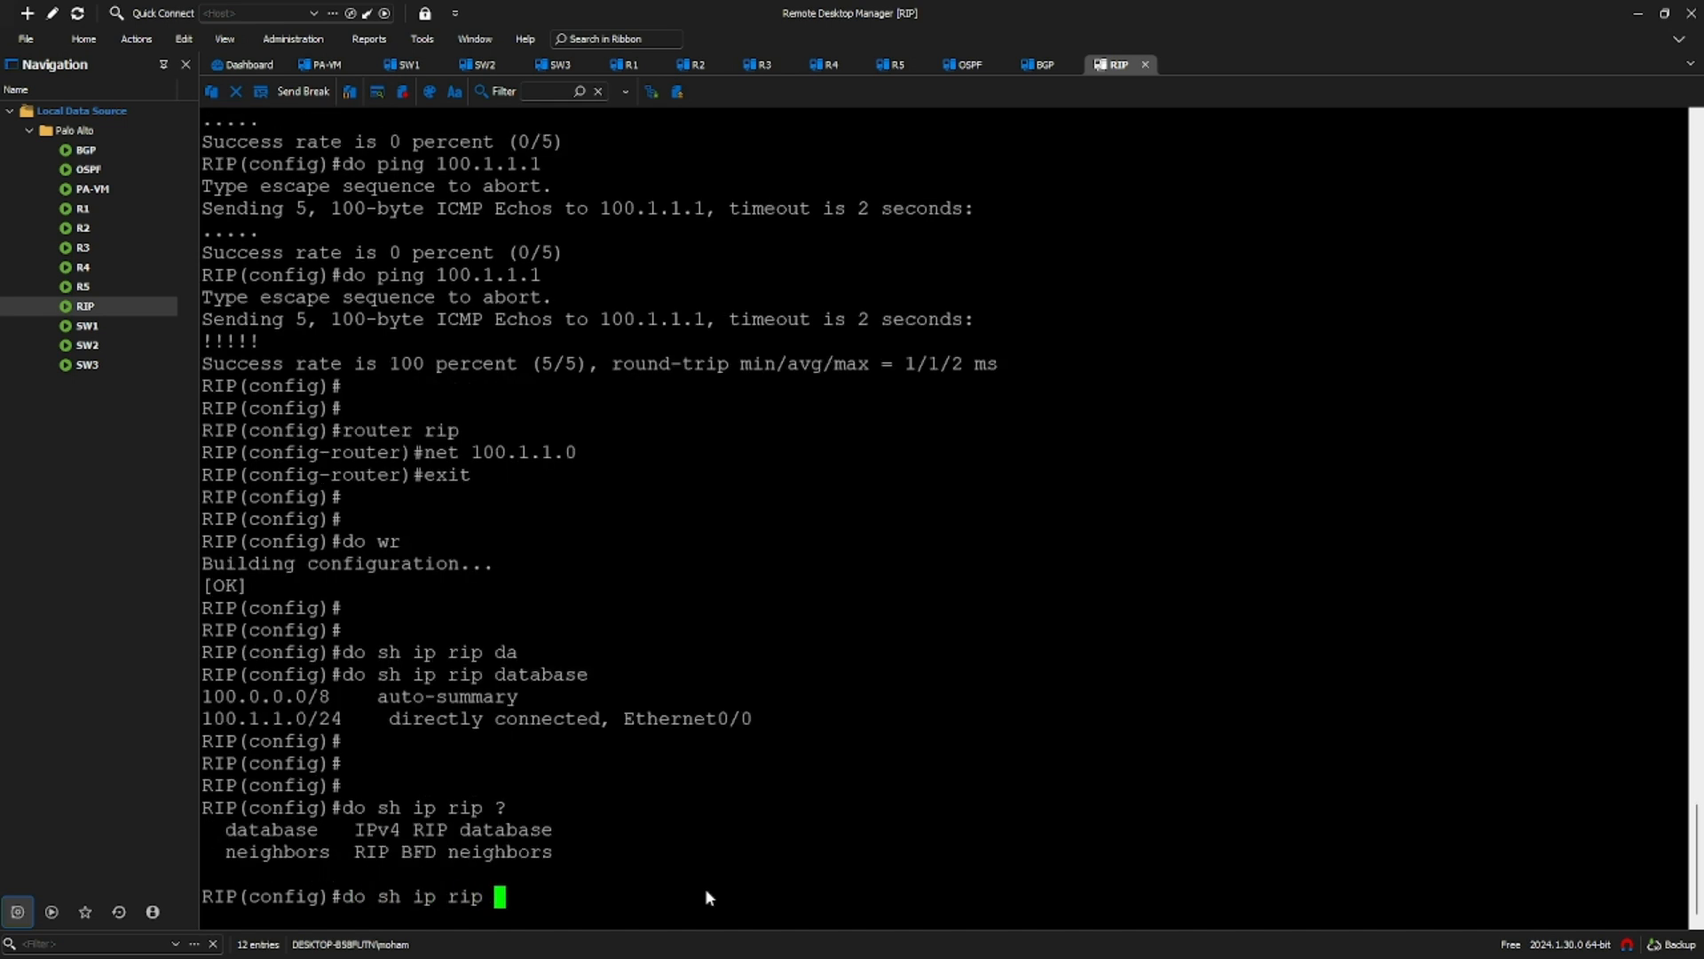
pyautogui.write('ne')
pyautogui.press('Tab')
pyautogui.press('Return')
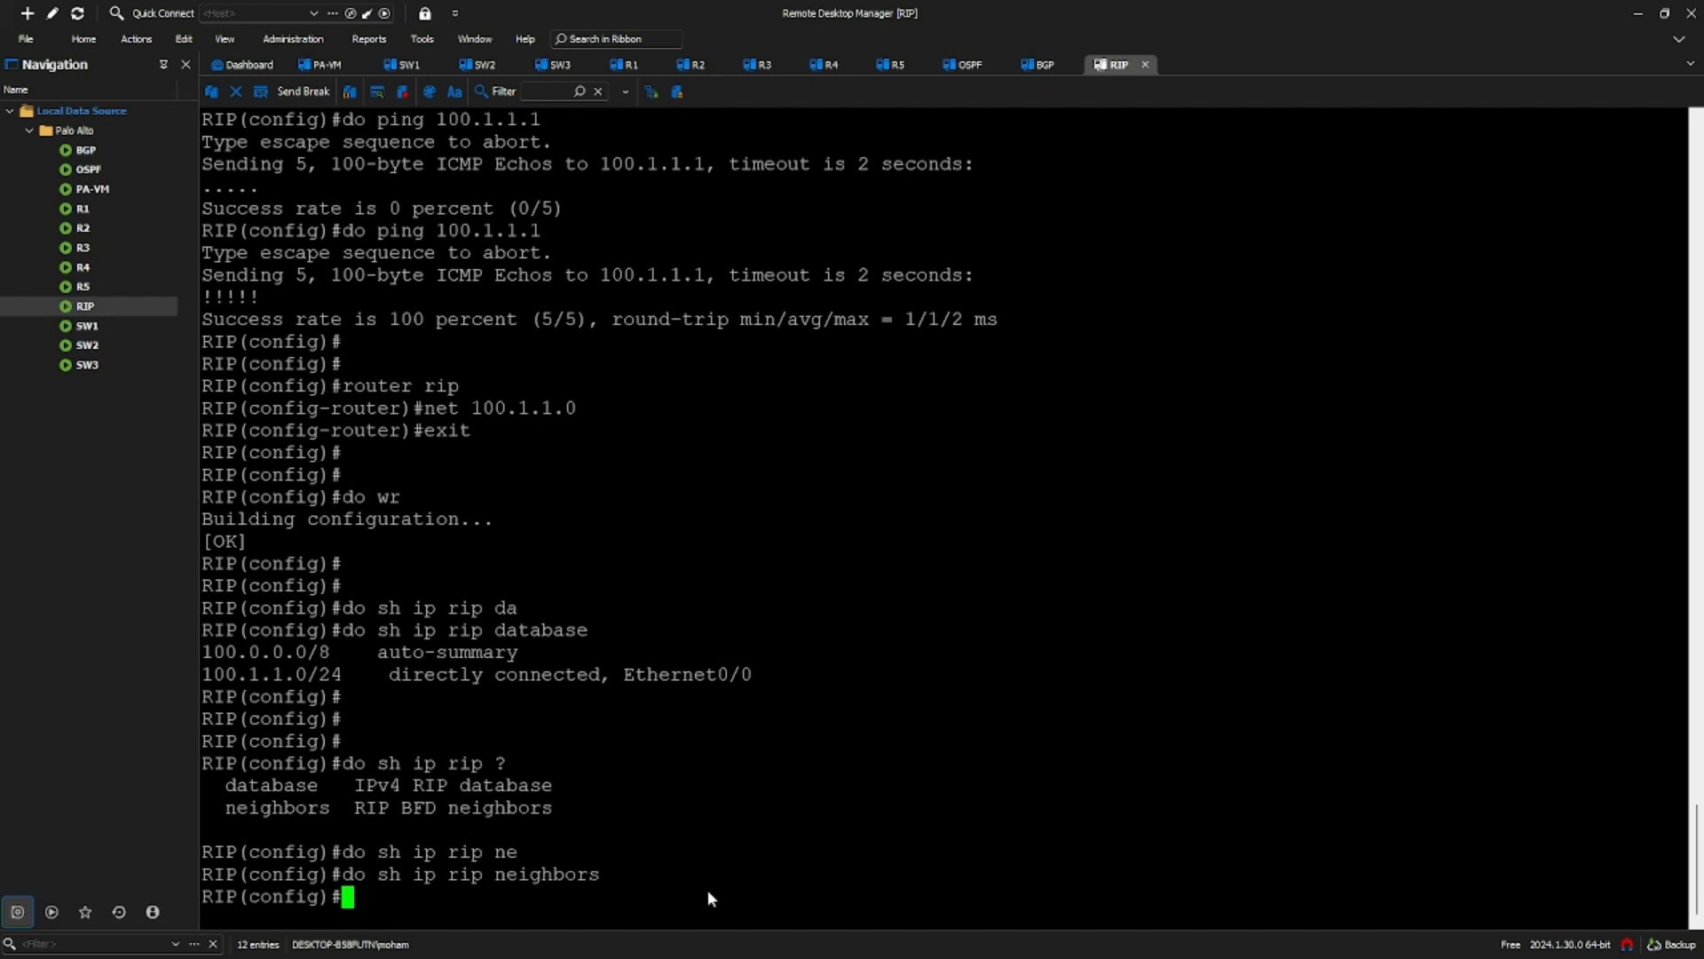
pyautogui.moveTo(495, 875); pyautogui.dragTo(609, 881)
pyautogui.click(660, 888)
# - Ping the firewall address 100.1.1.1 from the RIP router
pyautogui.write('do ping 100.1.1.1')
pyautogui.press('Return')
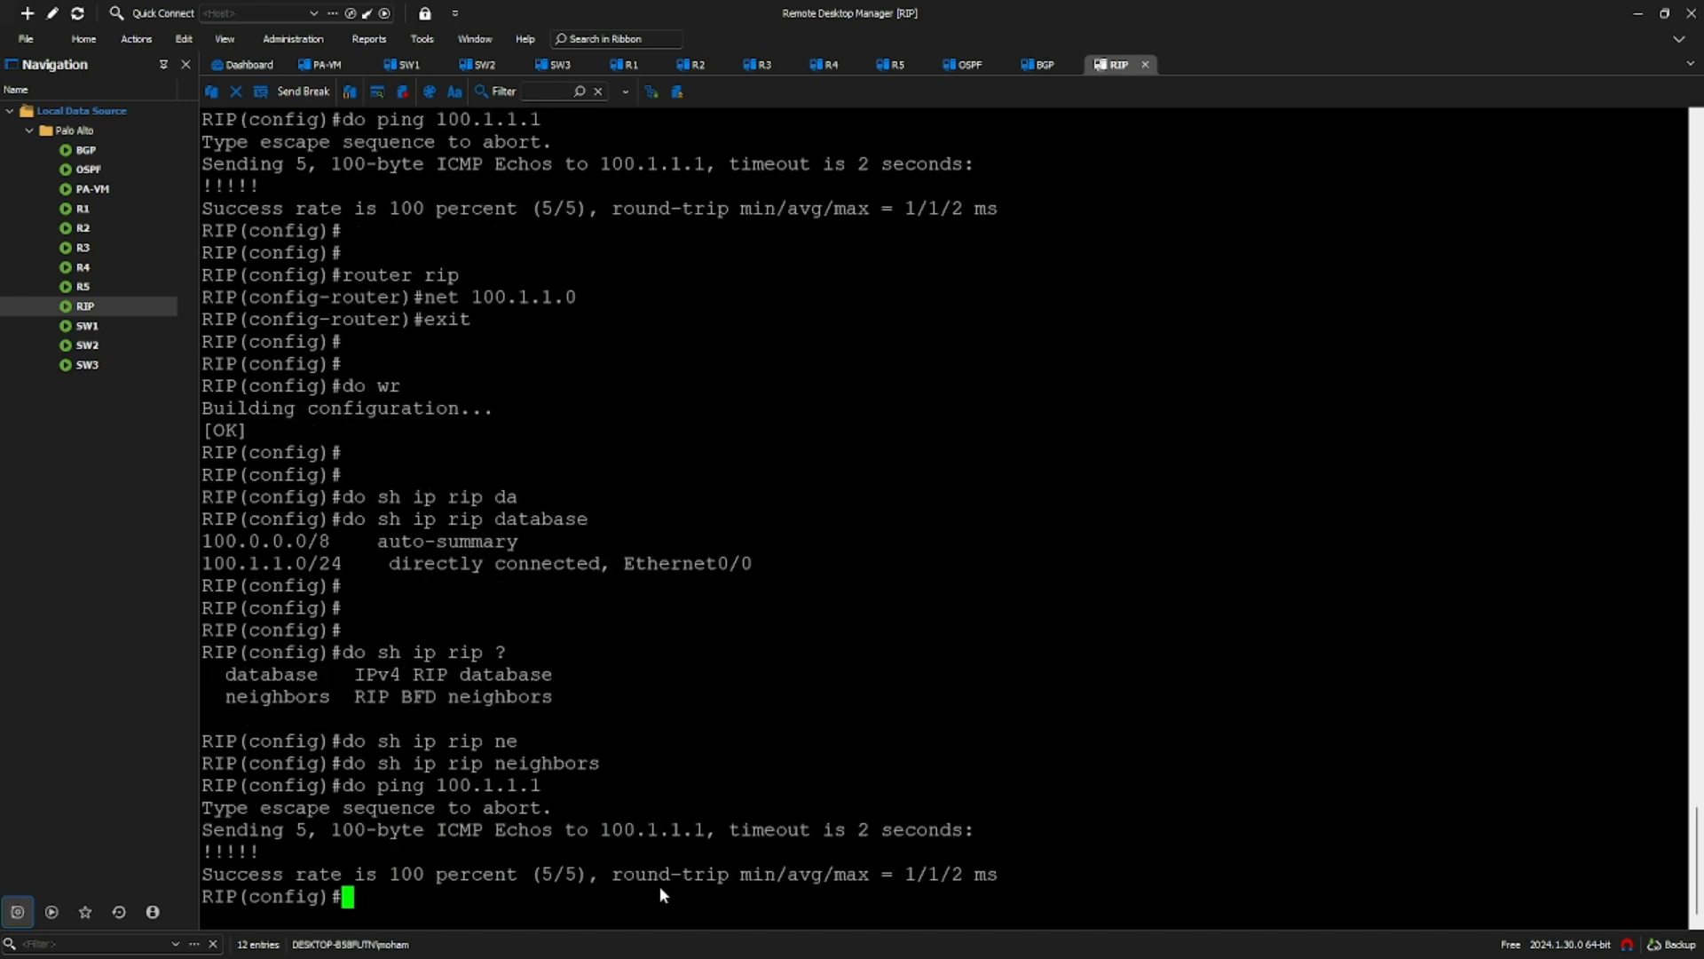
pyautogui.press('Return')
pyautogui.press('Return')
pyautogui.press('Return')
pyautogui.press('Return')
pyautogui.press('Return')
pyautogui.press('Return')
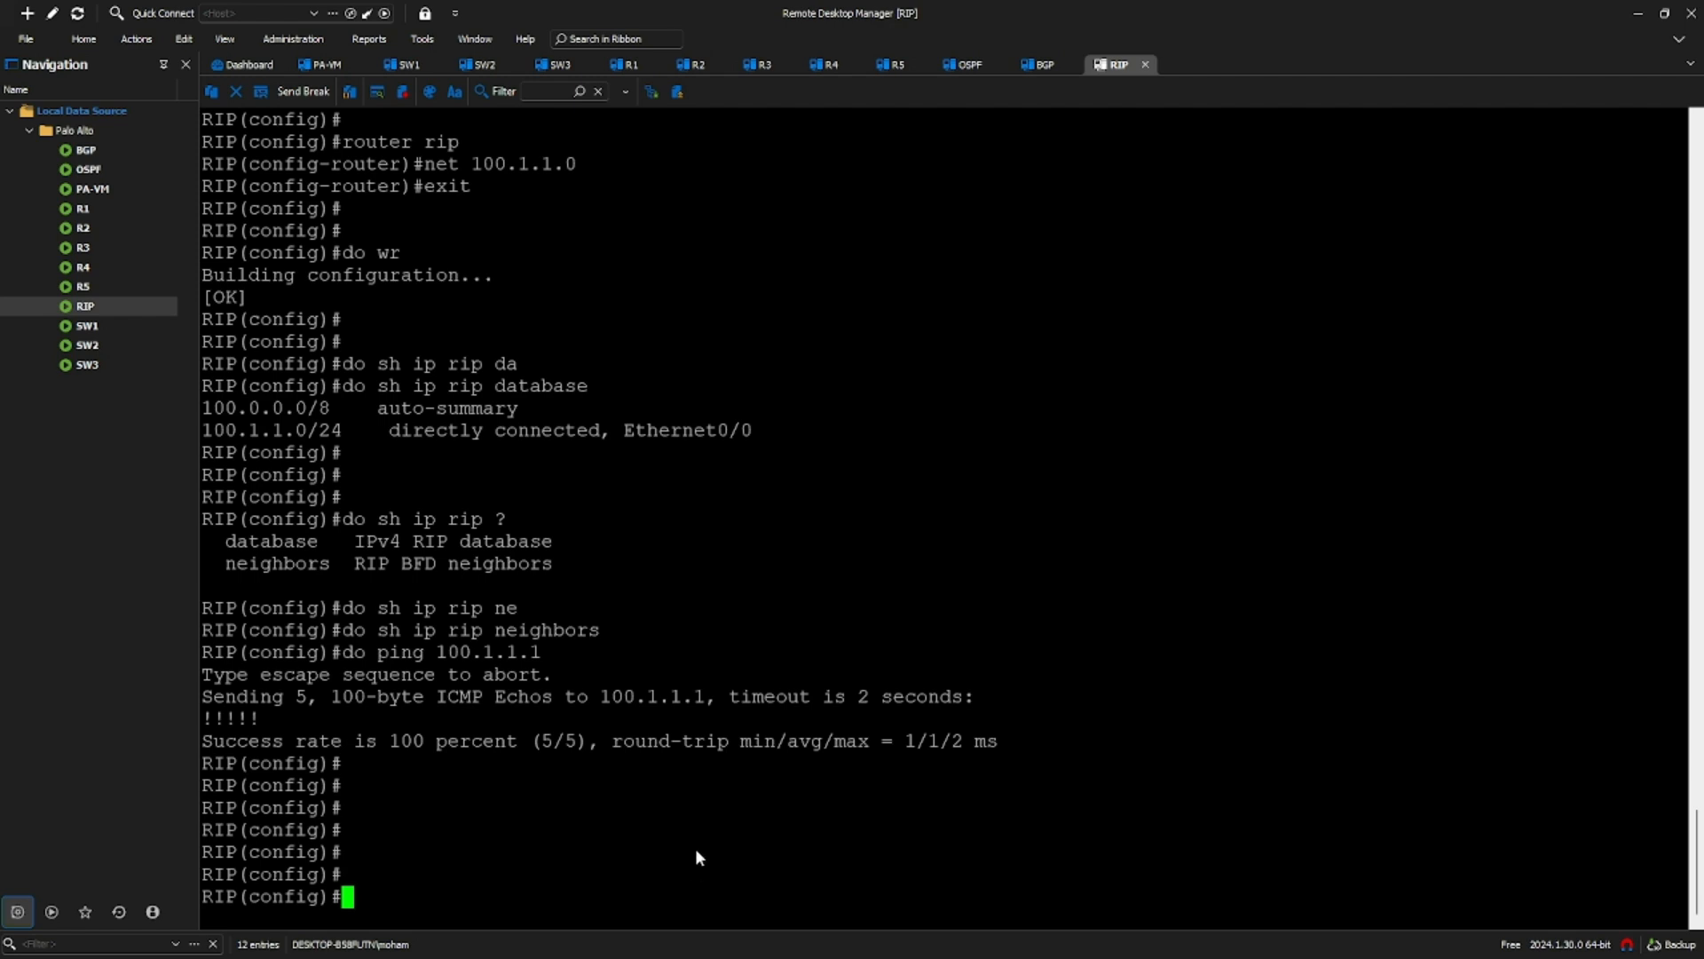
# - Run do sh ip rip neighbors again on the RIP router
pyautogui.press('Up')
pyautogui.press('Up')
pyautogui.press('Return')
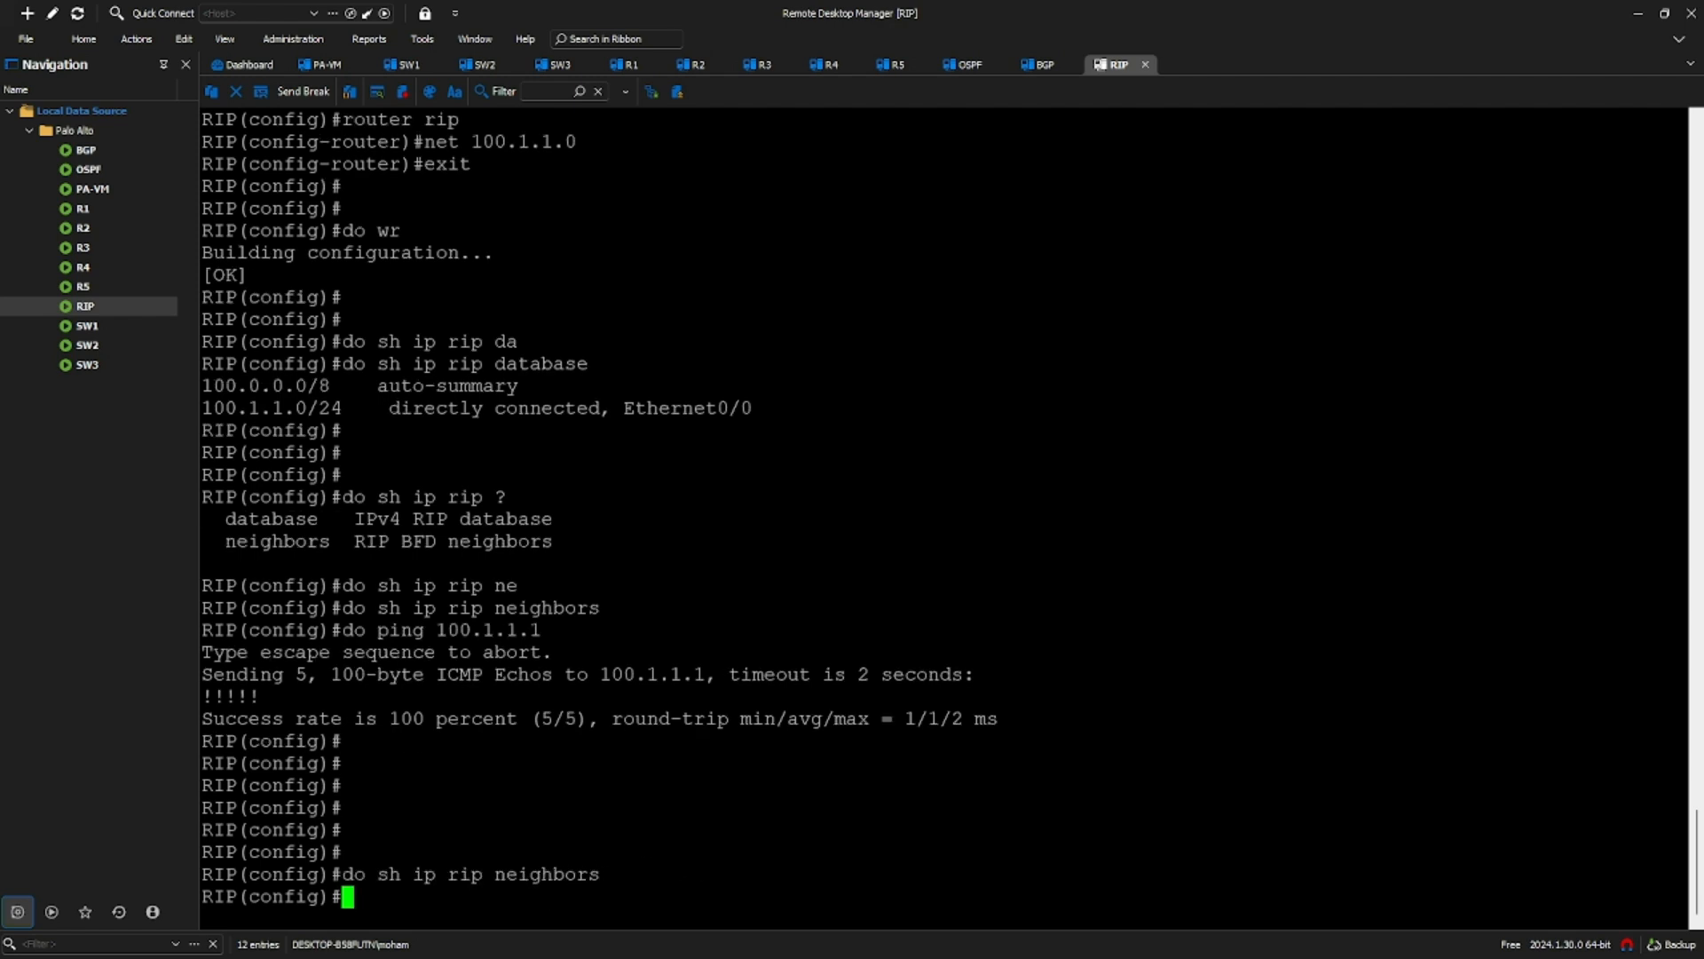
# - In the PA-VM web interface, review the default virtual router's RIP settings, including the ethernet1/3 interface modes and the RIP timers
pyautogui.hotkey('alt', 'Tab')
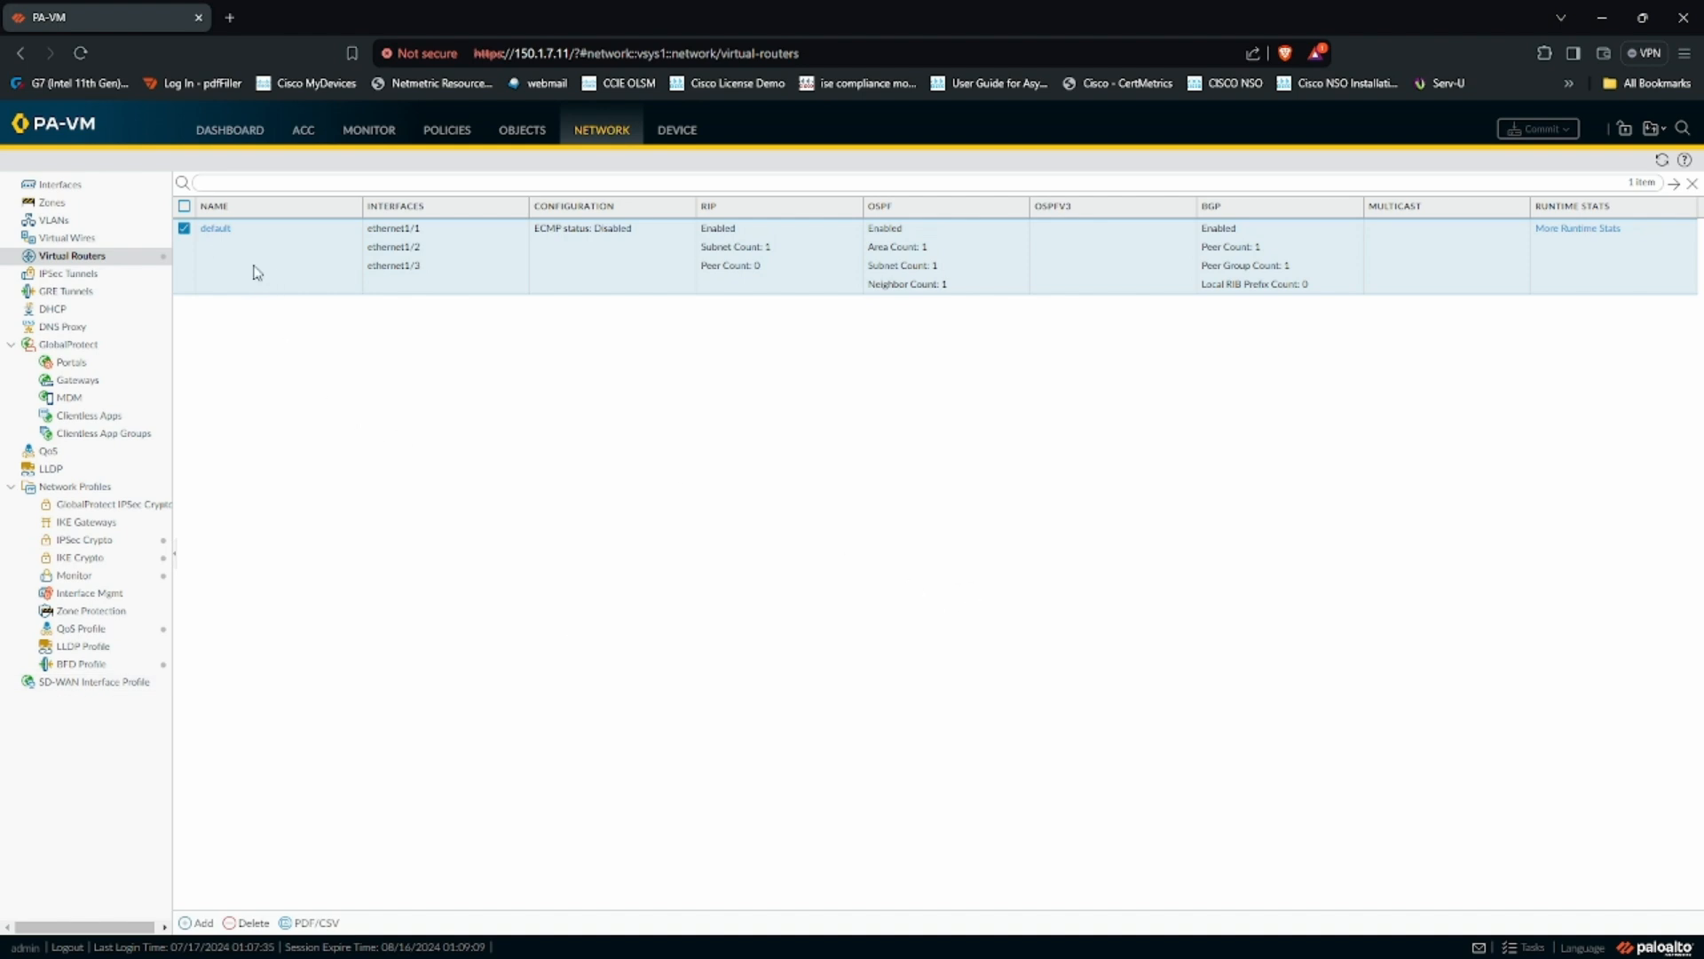
pyautogui.click(217, 231)
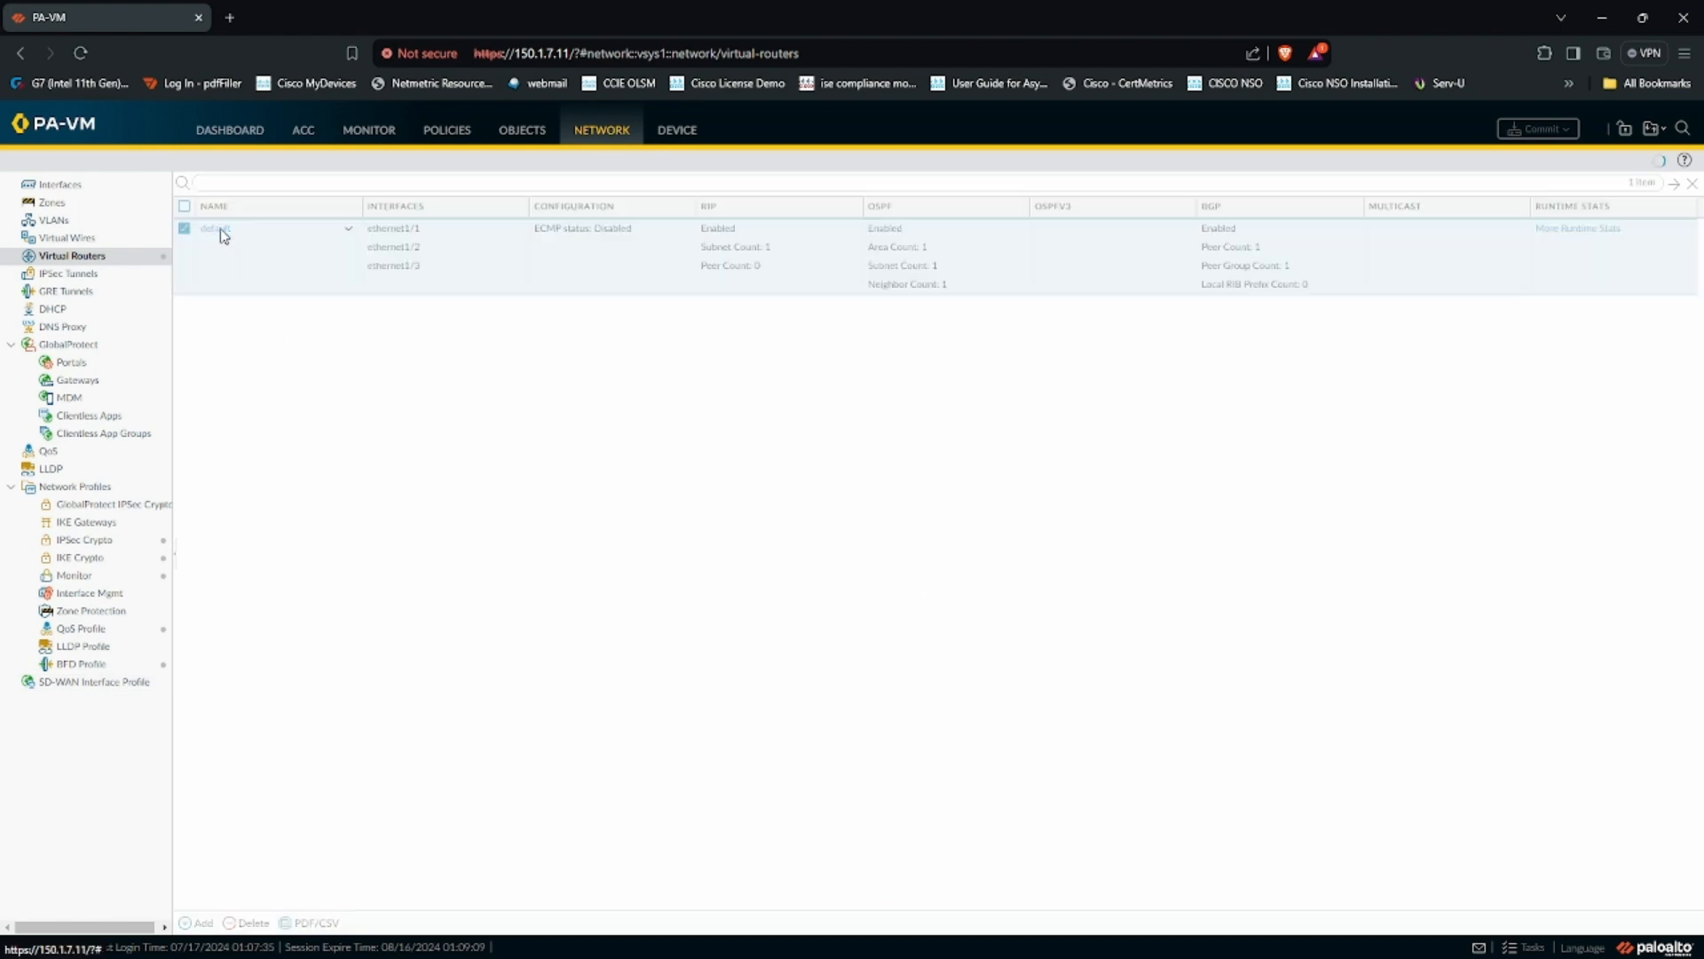
pyautogui.click(528, 427)
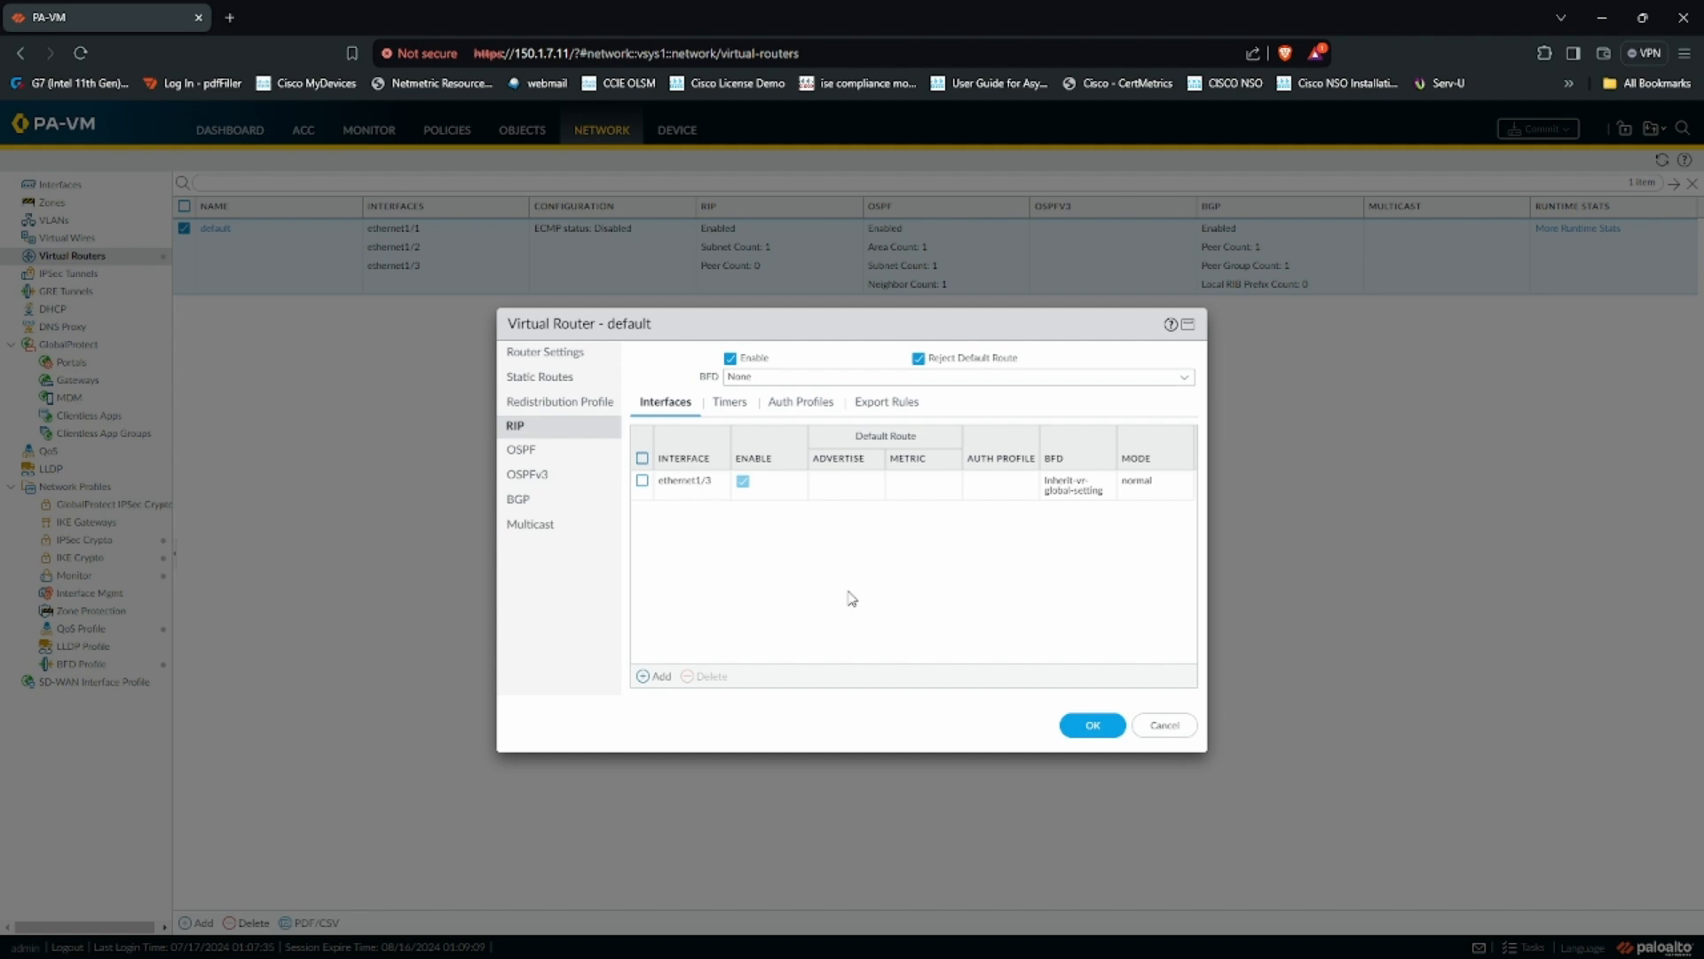
pyautogui.click(677, 497)
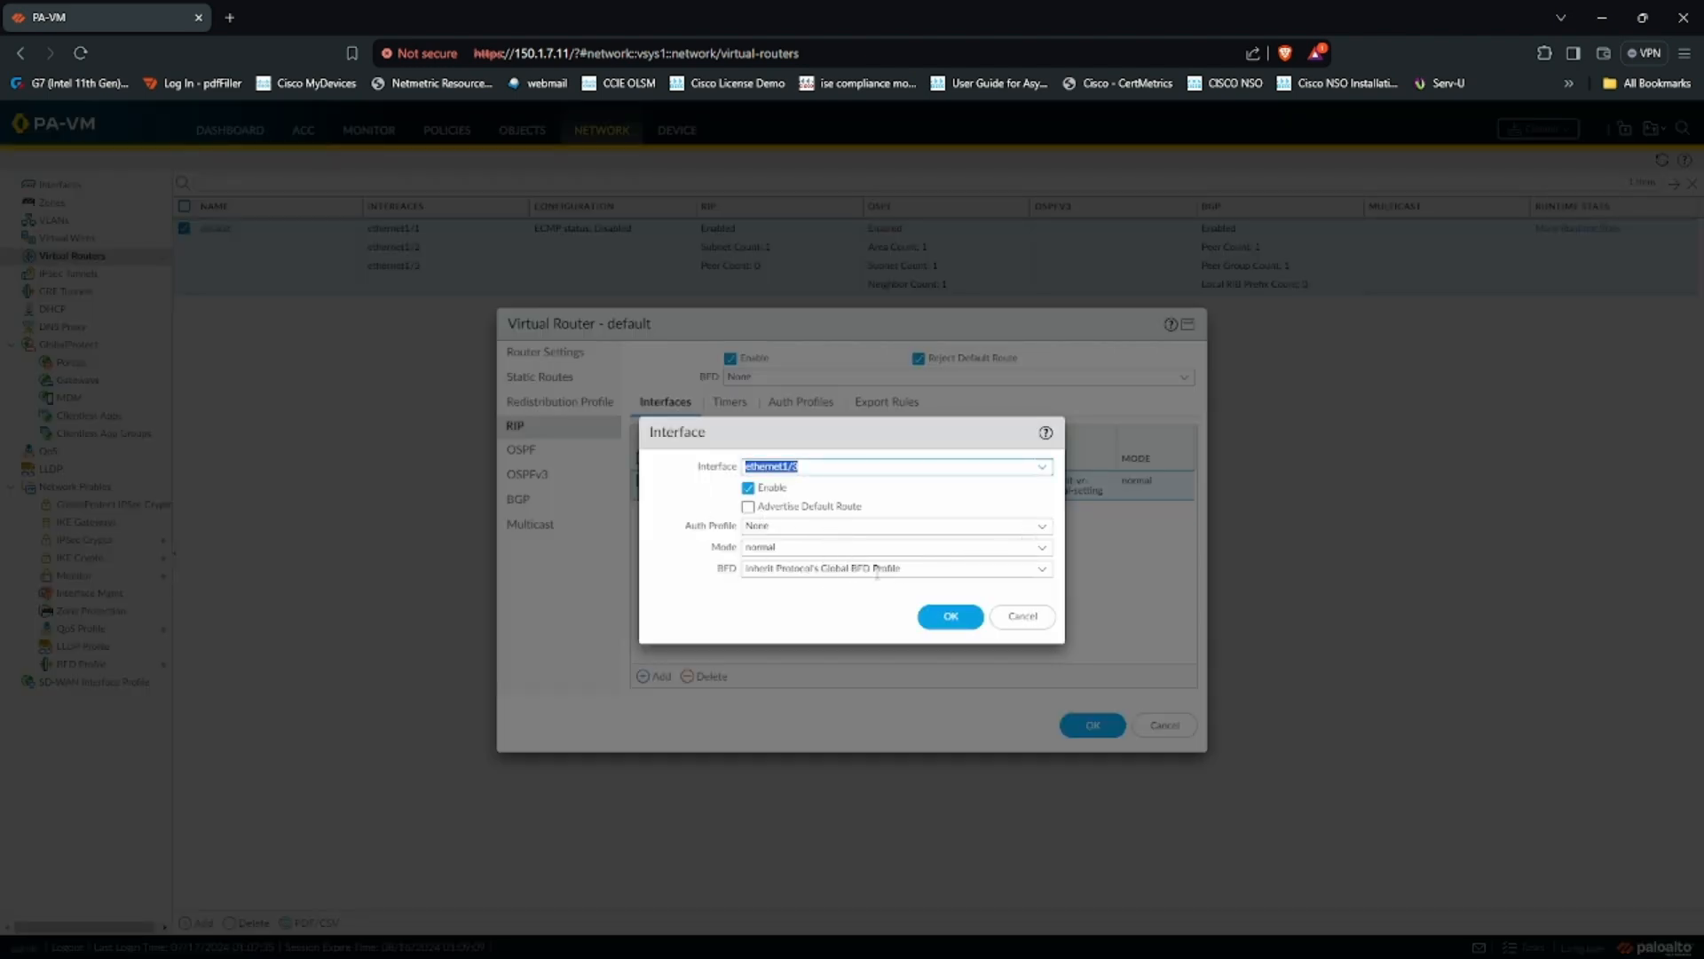
pyautogui.click(1042, 548)
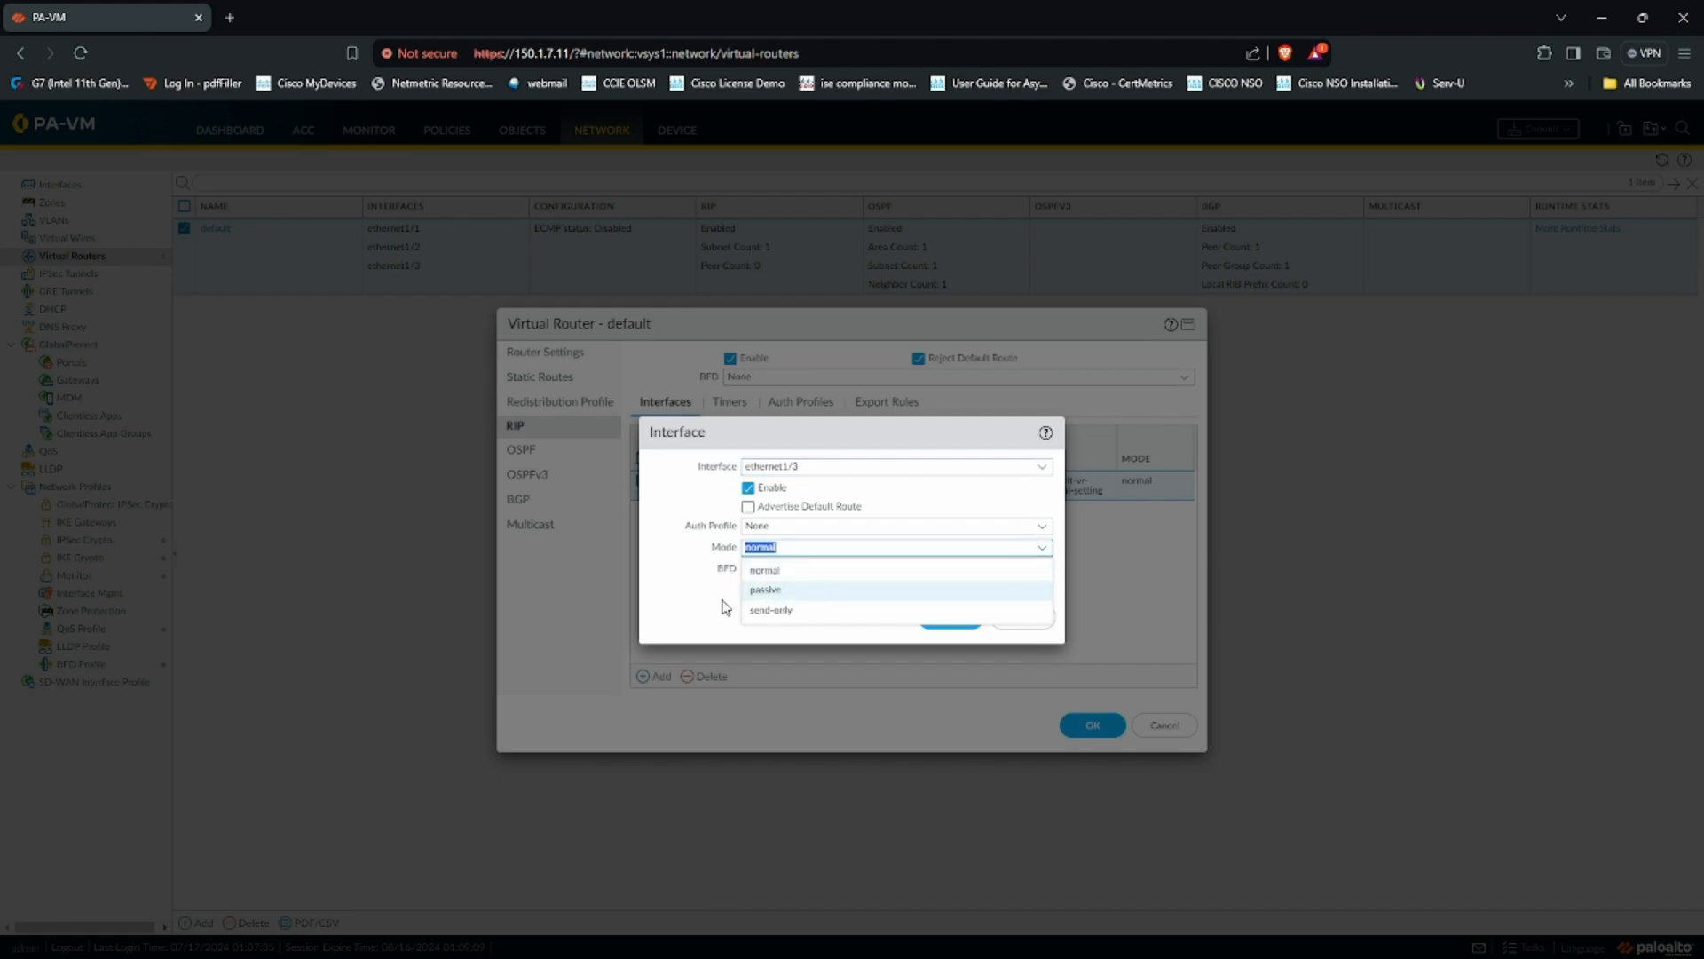
pyautogui.click(691, 608)
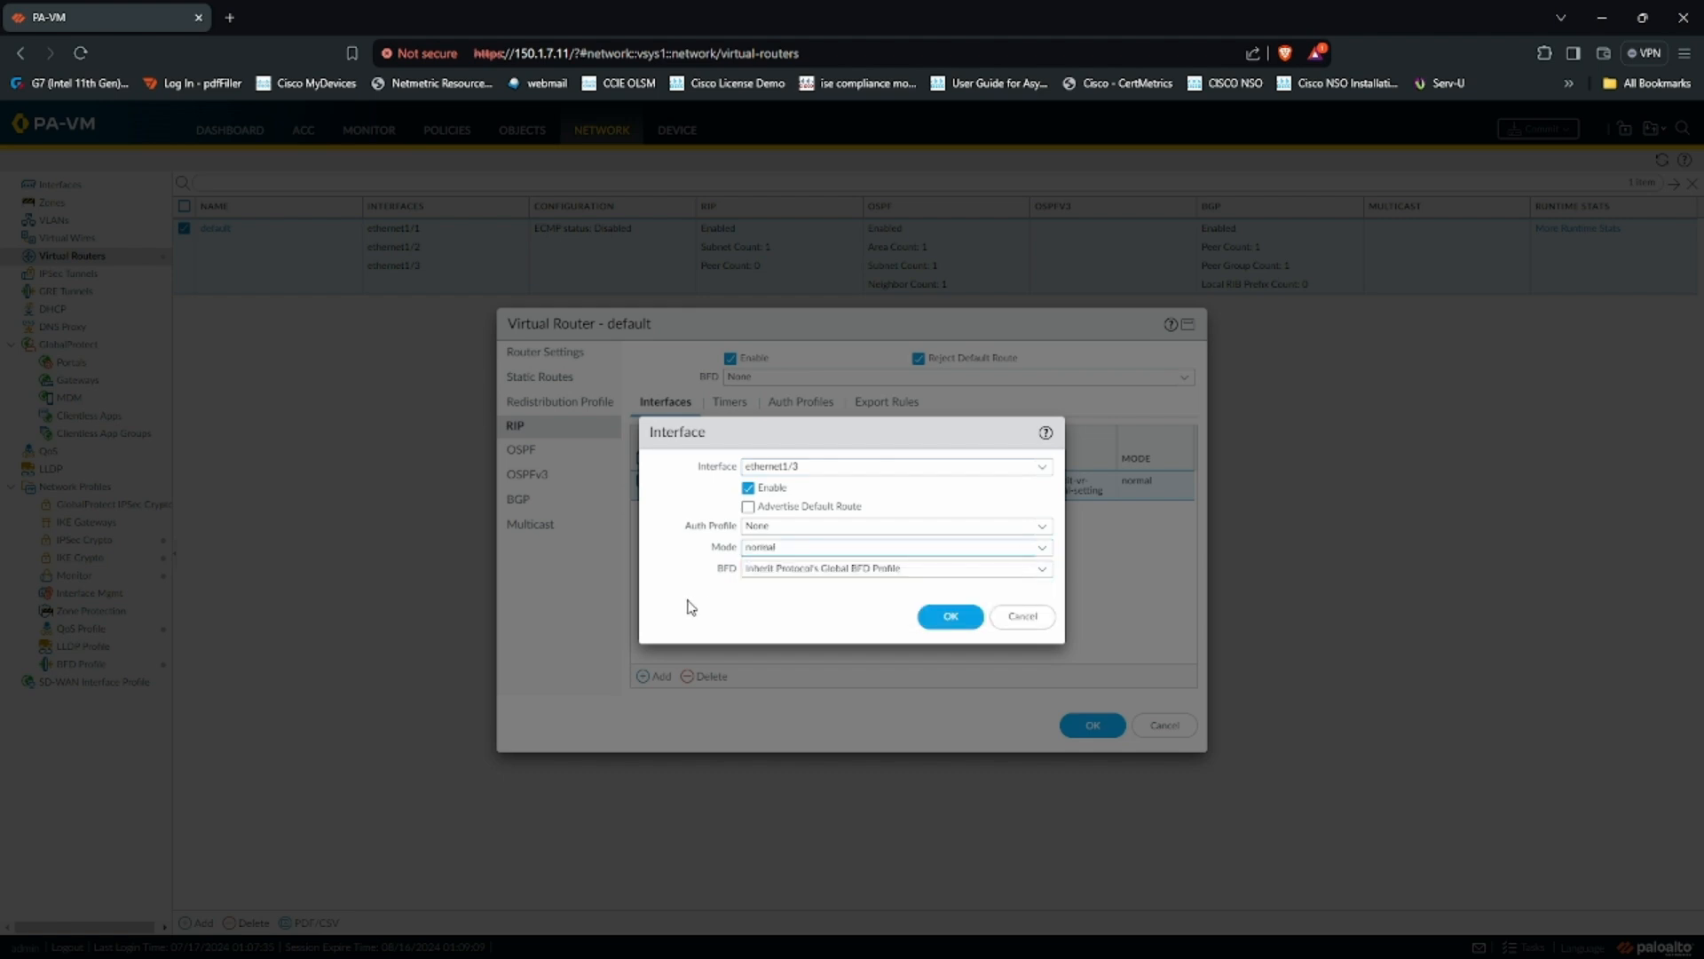
pyautogui.click(1041, 624)
pyautogui.click(729, 404)
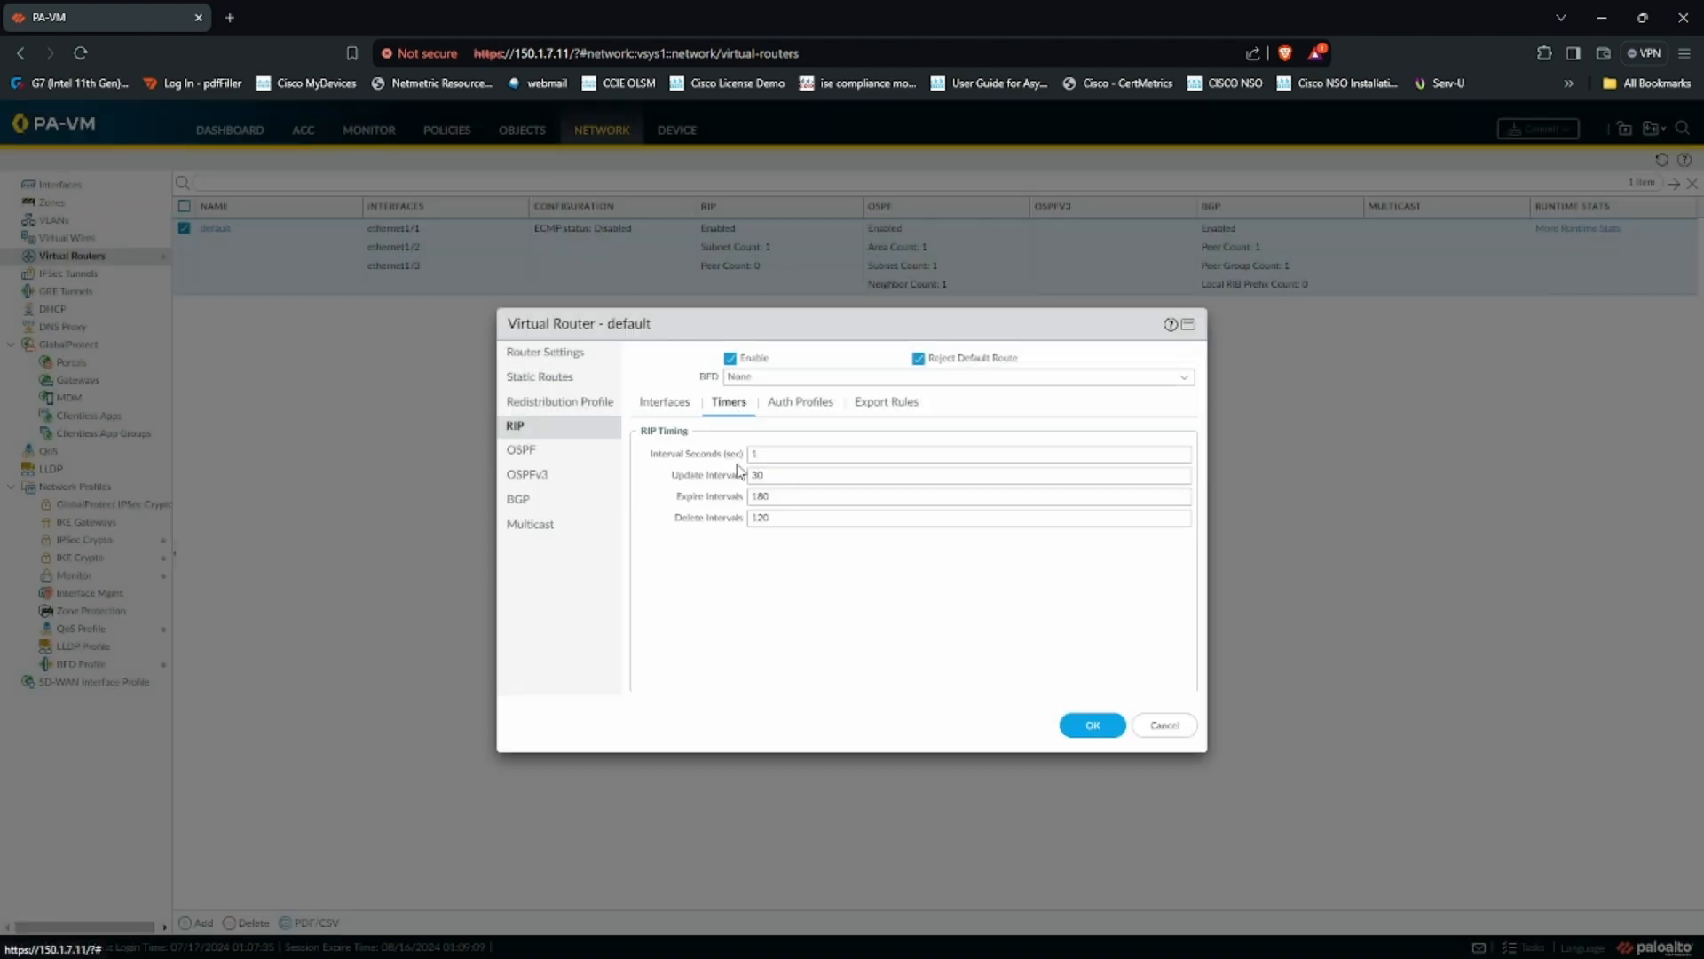
pyautogui.click(1164, 730)
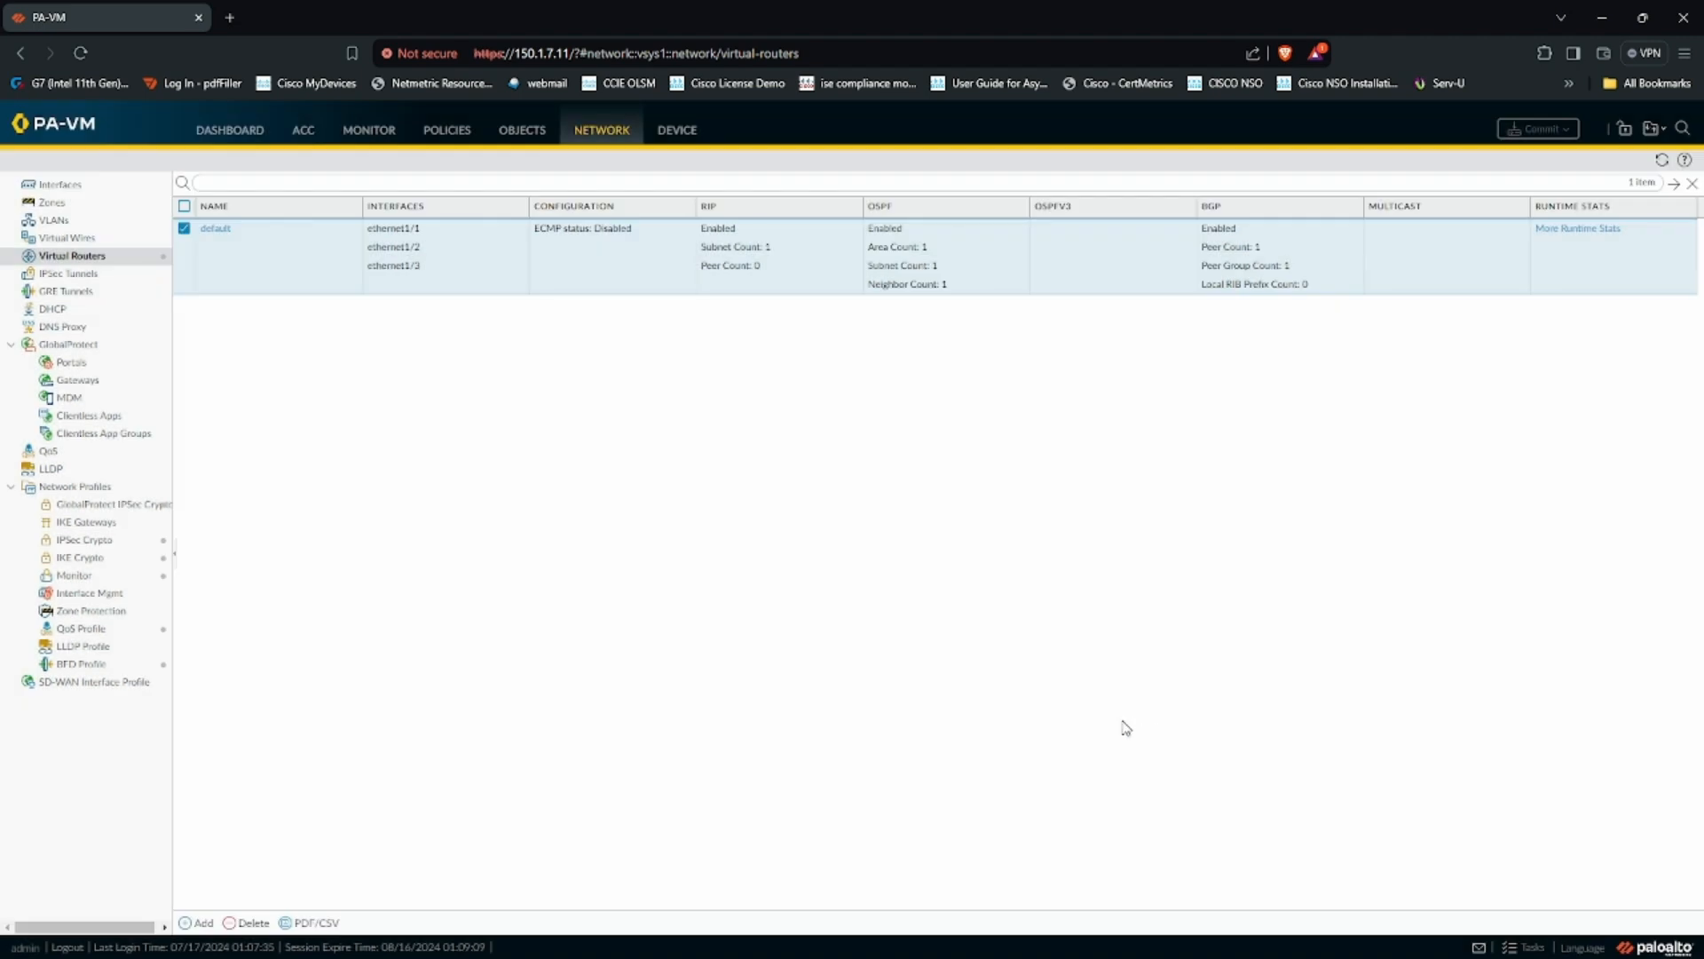
pyautogui.click(213, 229)
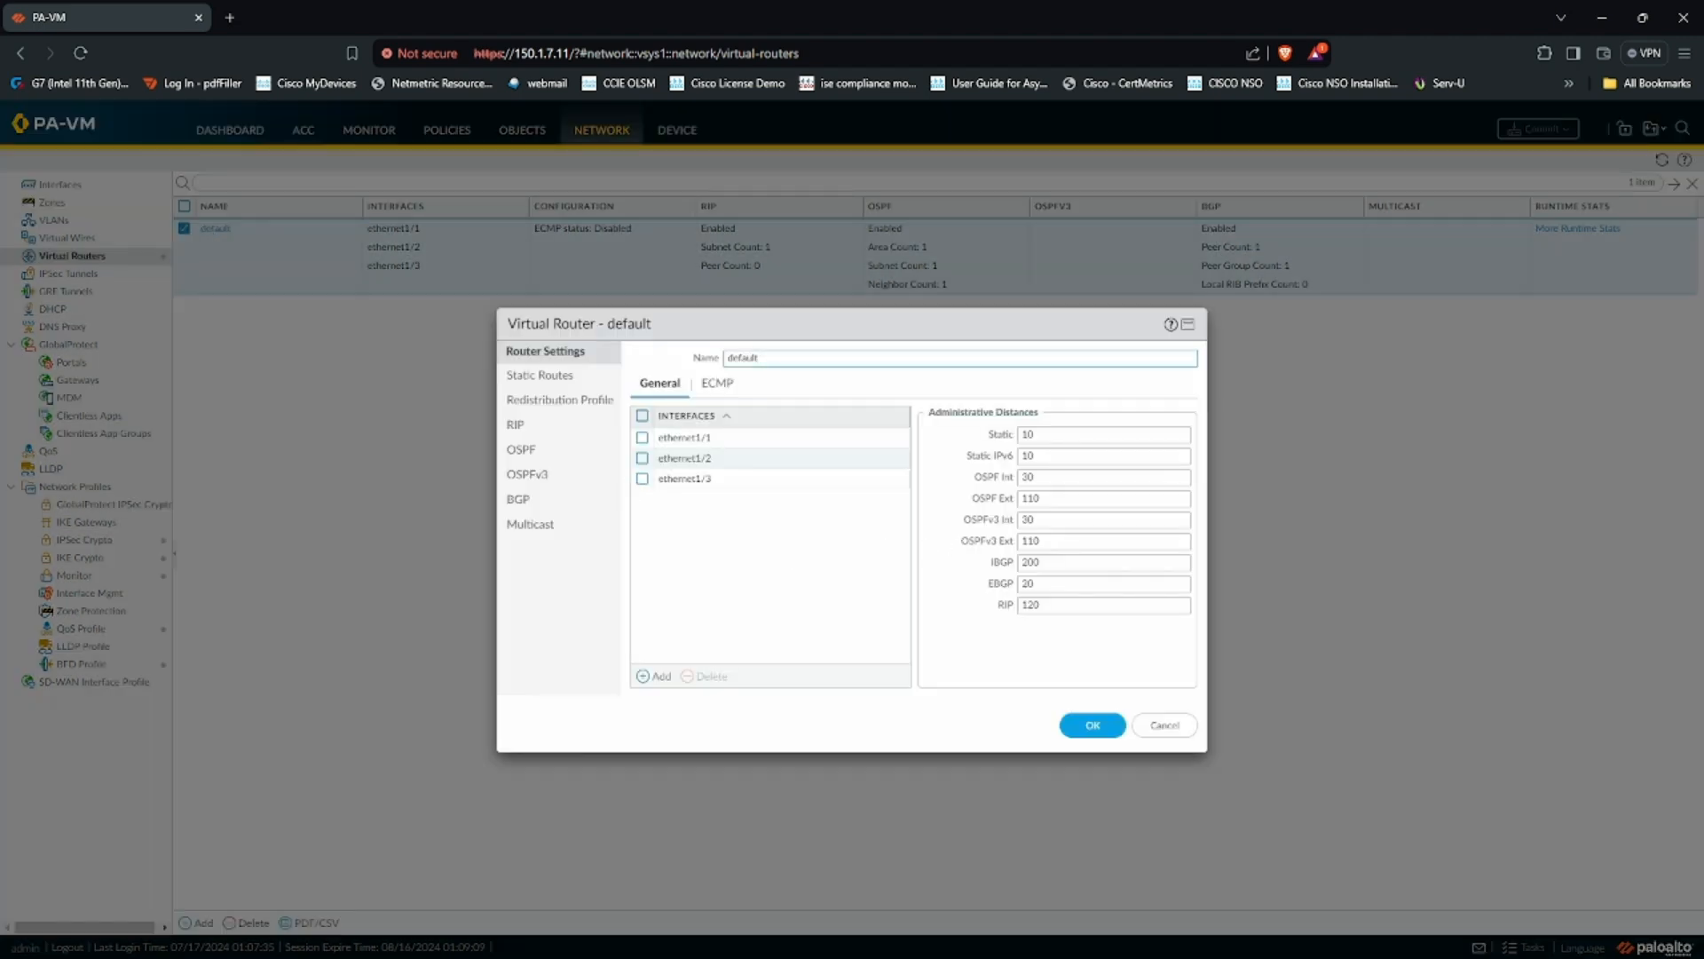
# - Return to the RIP router's session in Remote Desktop Manager and recheck its RIP neighbors
pyautogui.hotkey('alt', 'Tab')
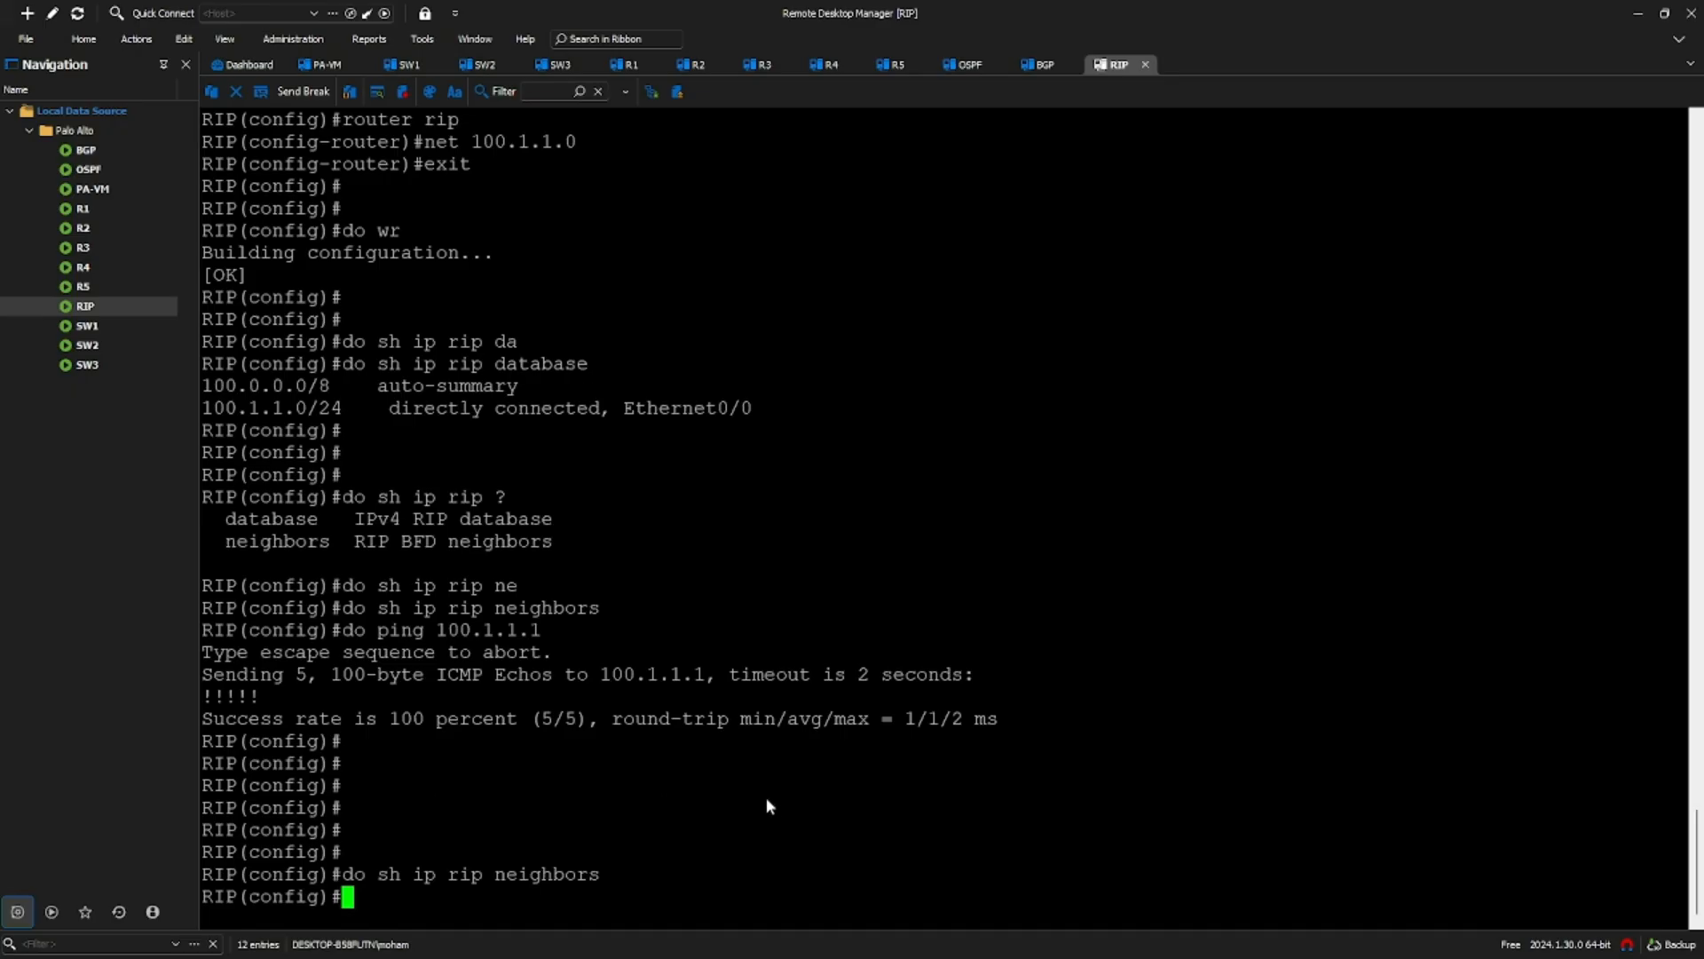
pyautogui.press('Return')
pyautogui.press('Return')
pyautogui.press('Return')
pyautogui.press('Up')
pyautogui.press('Return')
pyautogui.press('Return')
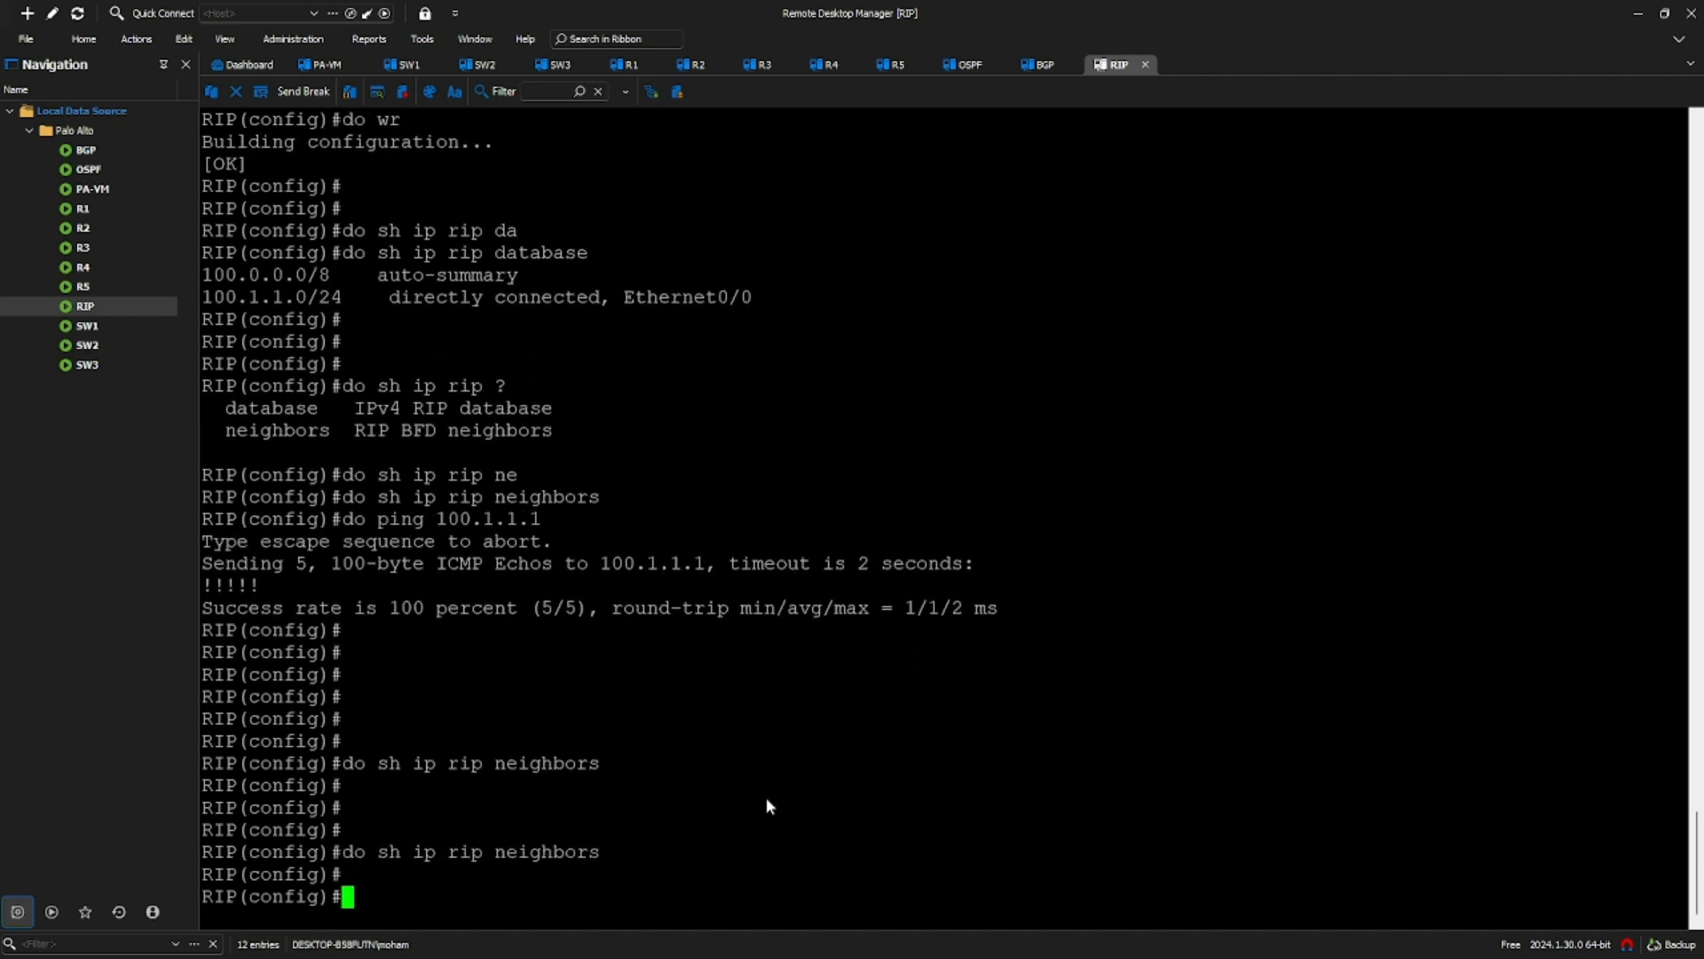
pyautogui.press('Return')
pyautogui.press('Return')
pyautogui.press('Return')
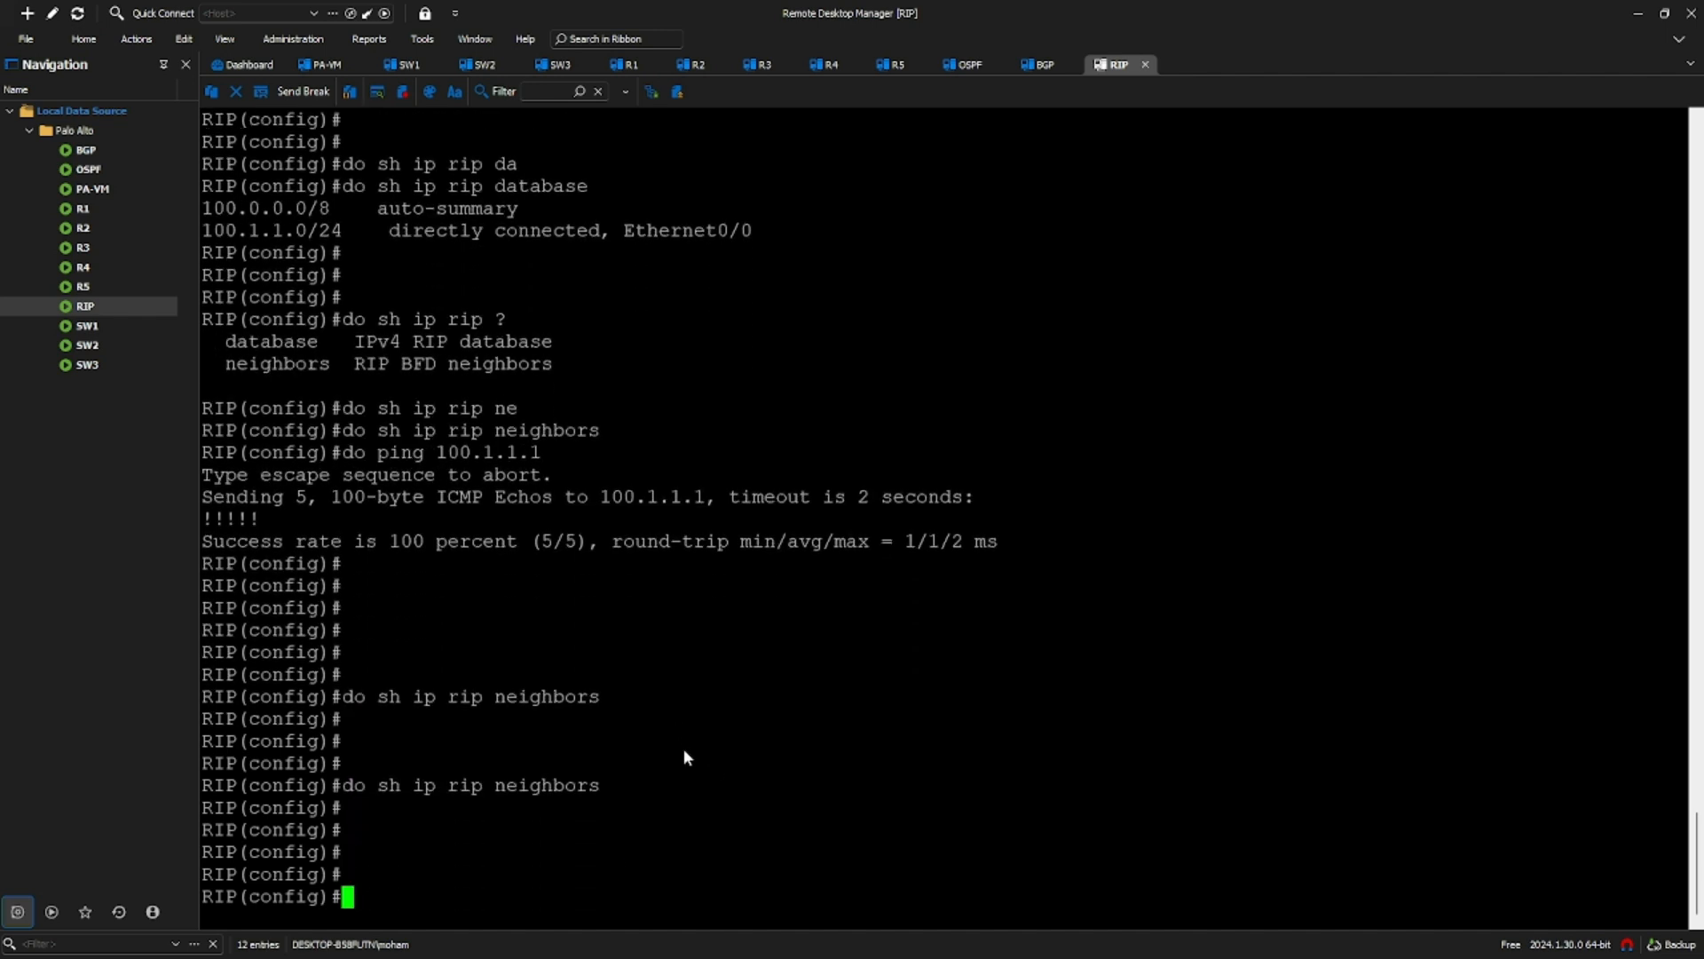
# - List the available do sh ip rip options on the RIP router and display its RIP database
pyautogui.write('do sh ip eigr')
pyautogui.press('BackSpace')
pyautogui.press('BackSpace')
pyautogui.press('BackSpace')
pyautogui.press('BackSpace')
pyautogui.write('rip')
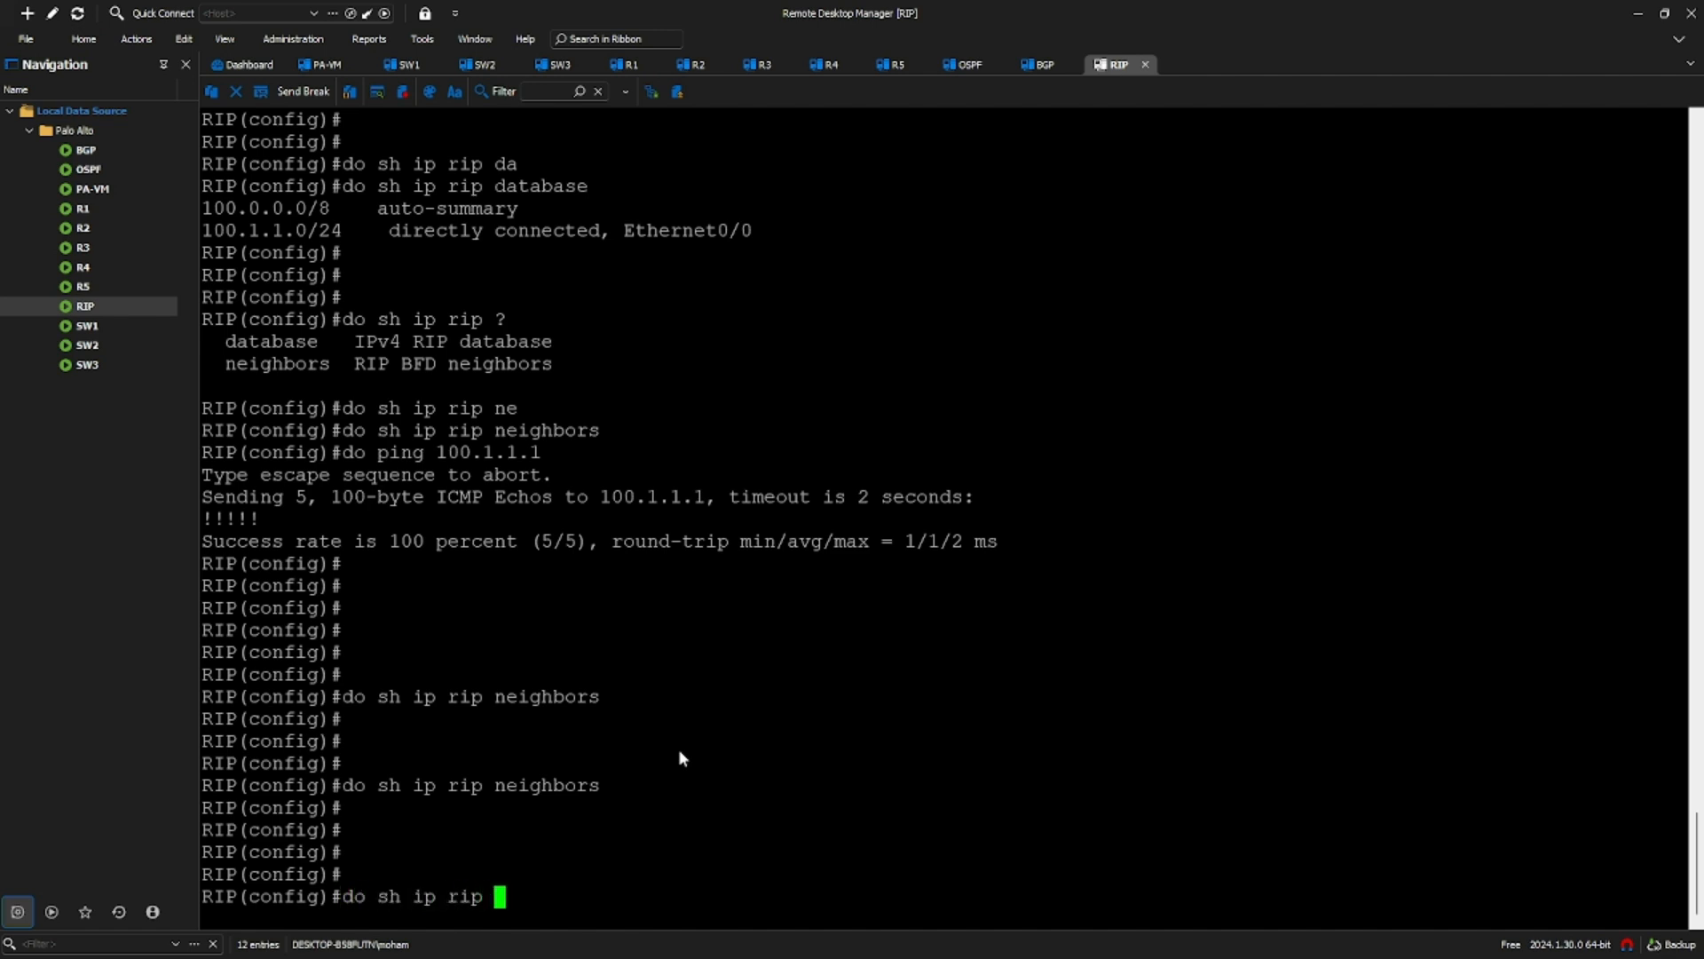
pyautogui.press('BackSpace')
pyautogui.press('BackSpace')
pyautogui.press('BackSpace')
pyautogui.press('BackSpace')
pyautogui.press('BackSpace')
pyautogui.press('BackSpace')
pyautogui.press('BackSpace')
pyautogui.write('rip')
pyautogui.press('Tab')
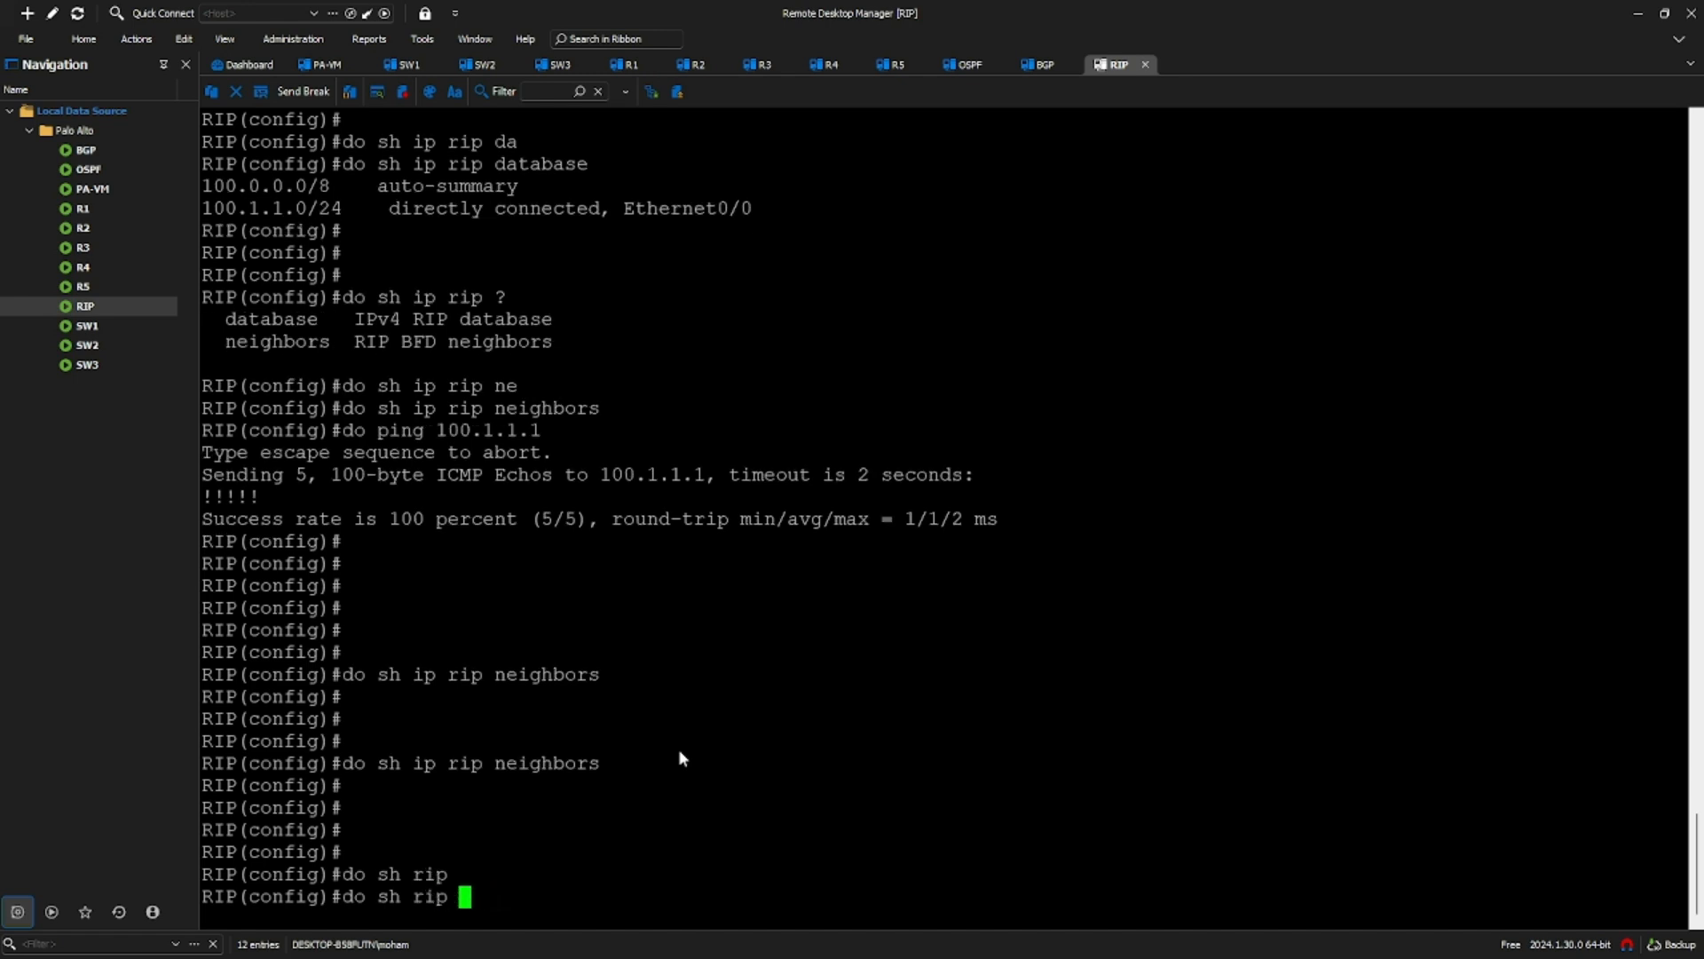
pyautogui.press('Tab')
pyautogui.press('BackSpace')
pyautogui.press('BackSpace')
pyautogui.press('BackSpace')
pyautogui.press('BackSpace')
pyautogui.write('ip ri')
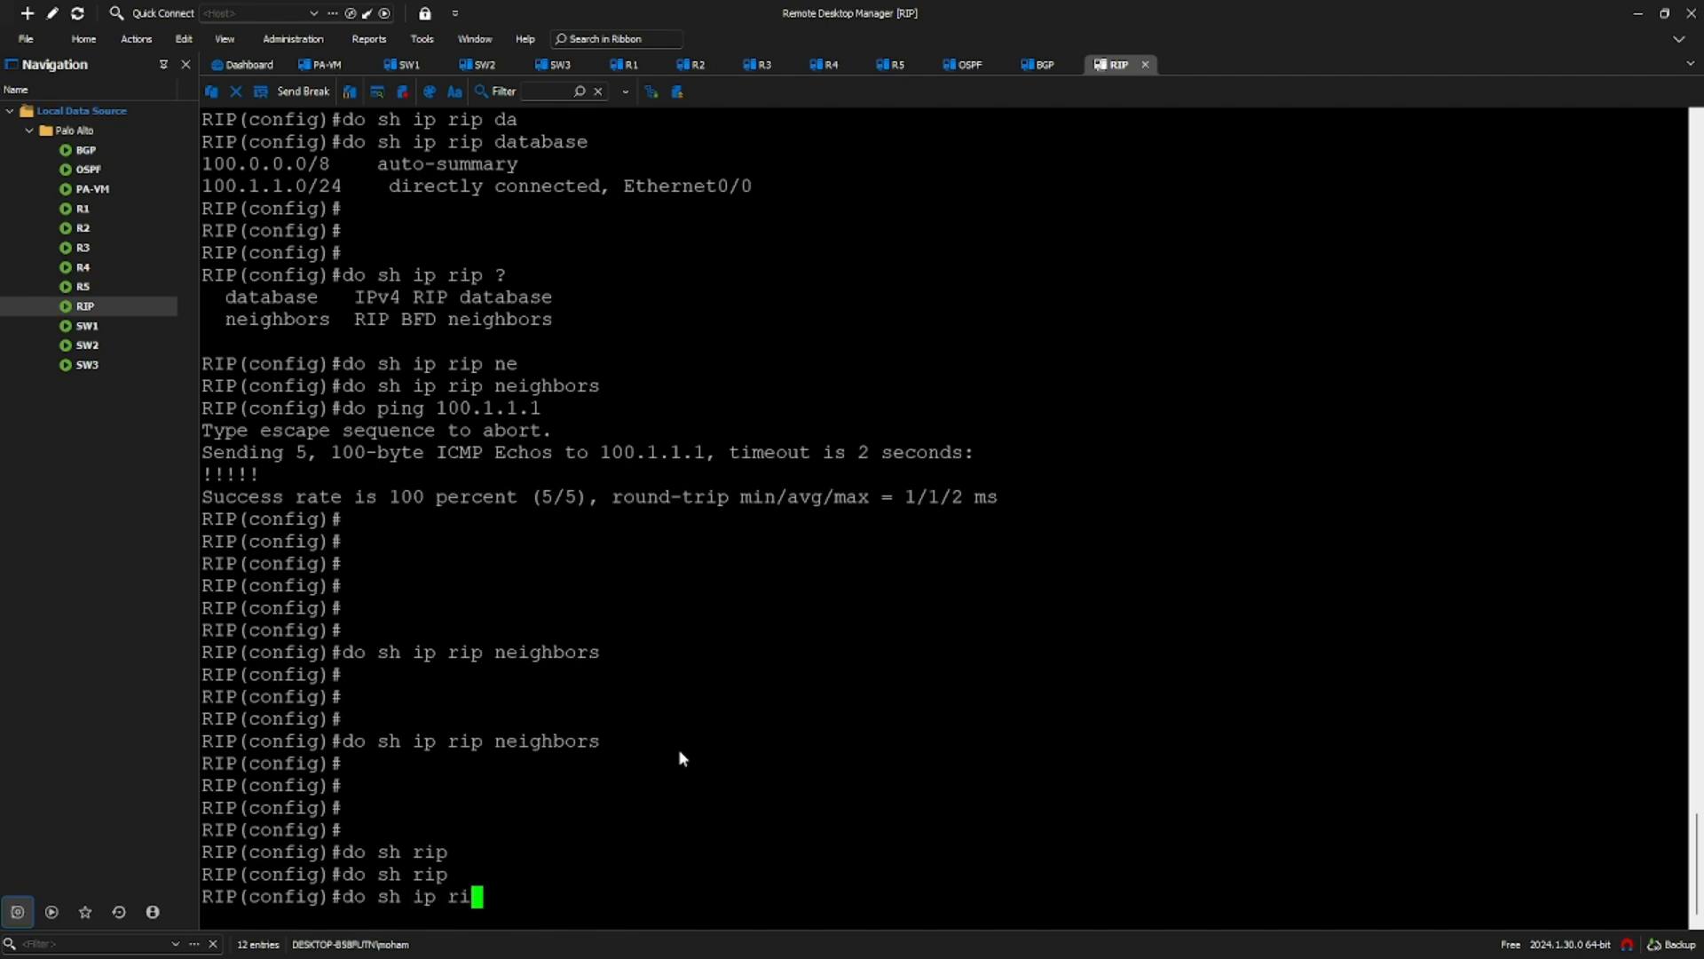
pyautogui.press('Tab')
pyautogui.press('Tab')
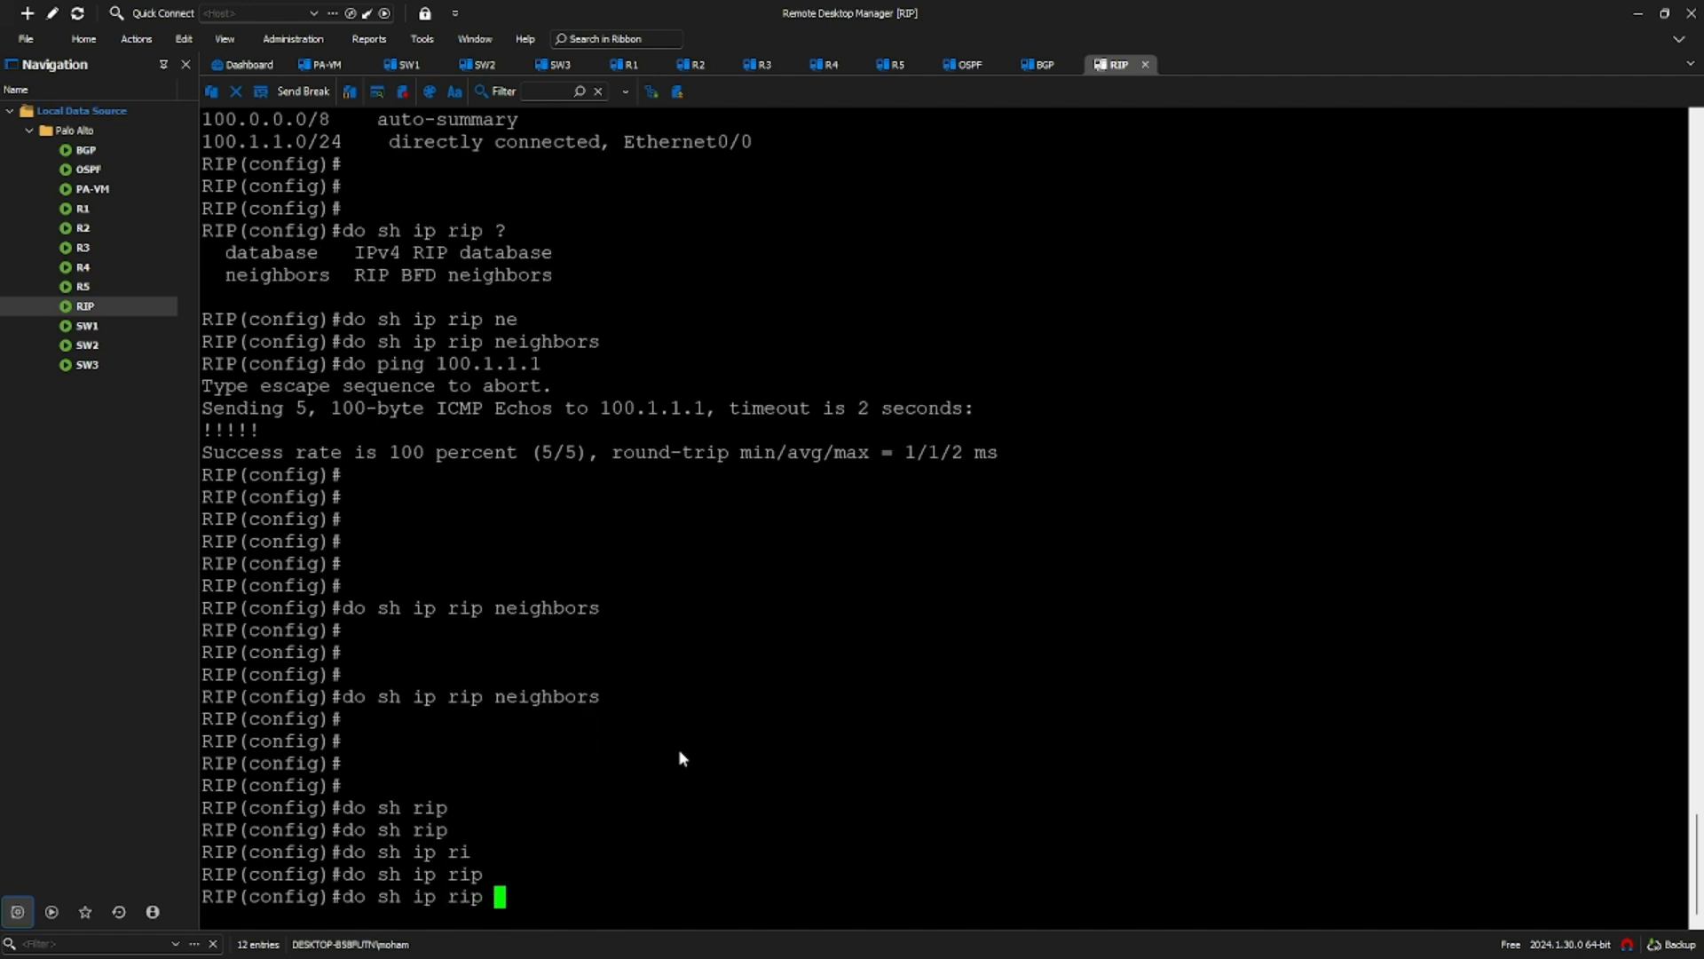
pyautogui.write('?data')
pyautogui.press('Tab')
pyautogui.press('Return')
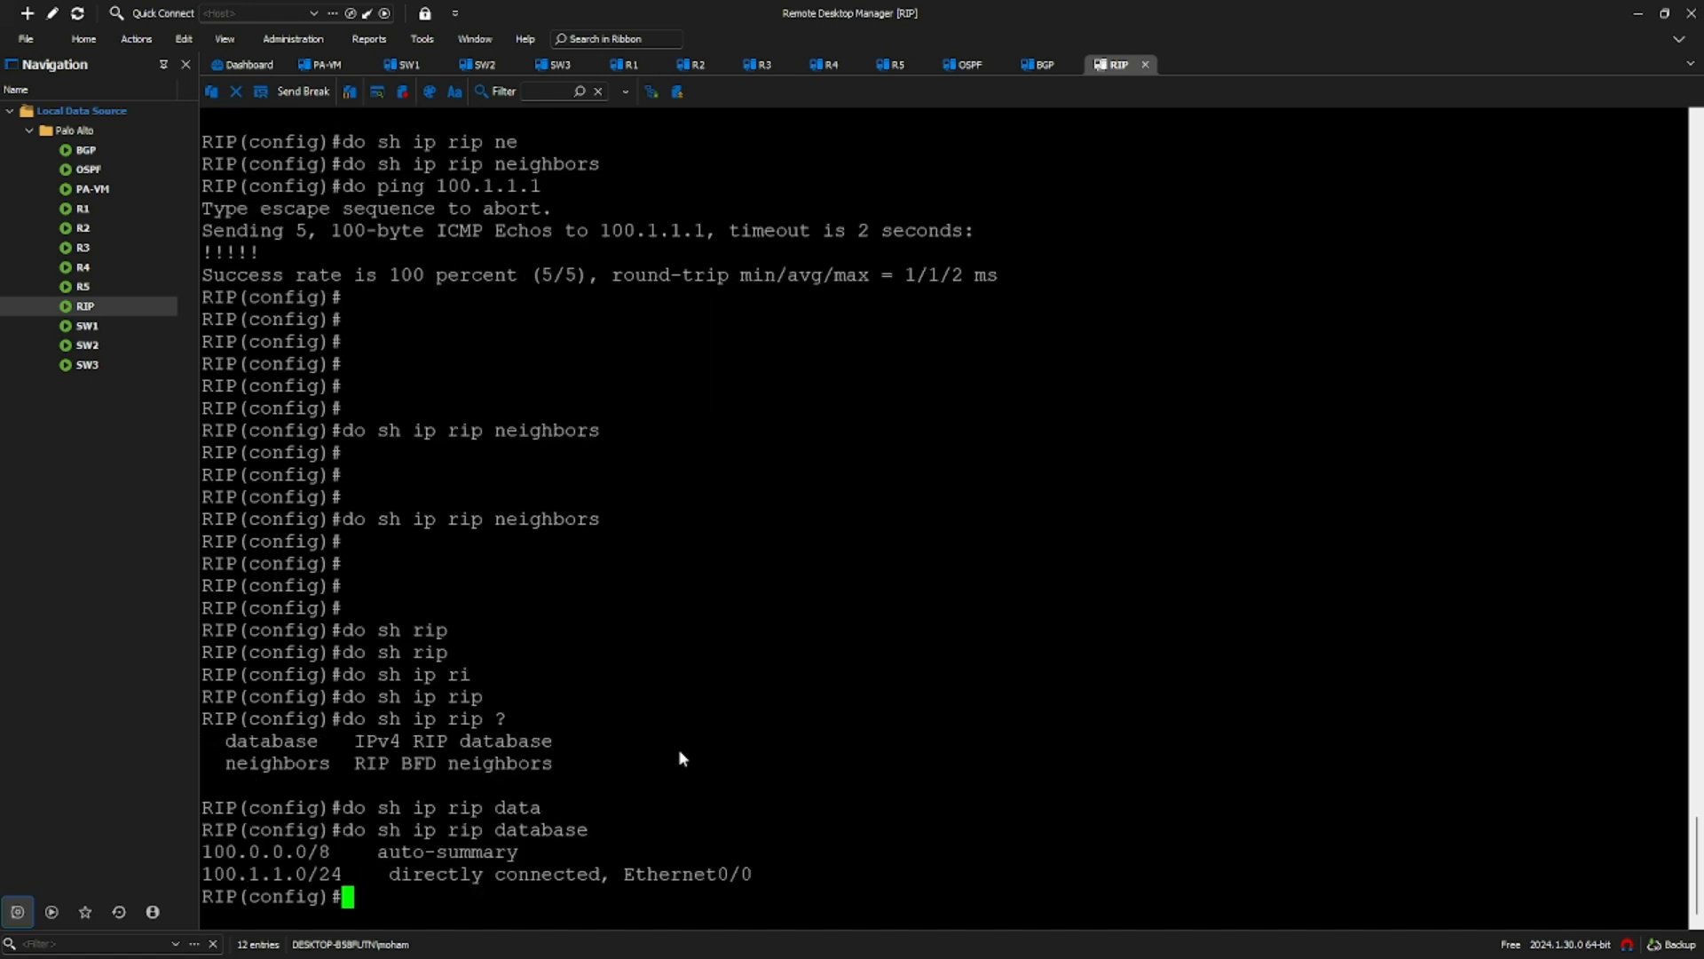
# - Run do sh ip rip neighbors on the RIP router
pyautogui.press('Up')
pyautogui.press('BackSpace')
pyautogui.press('BackSpace')
pyautogui.press('BackSpace')
pyautogui.press('BackSpace')
pyautogui.press('BackSpace')
pyautogui.press('BackSpace')
pyautogui.press('BackSpace')
pyautogui.press('BackSpace')
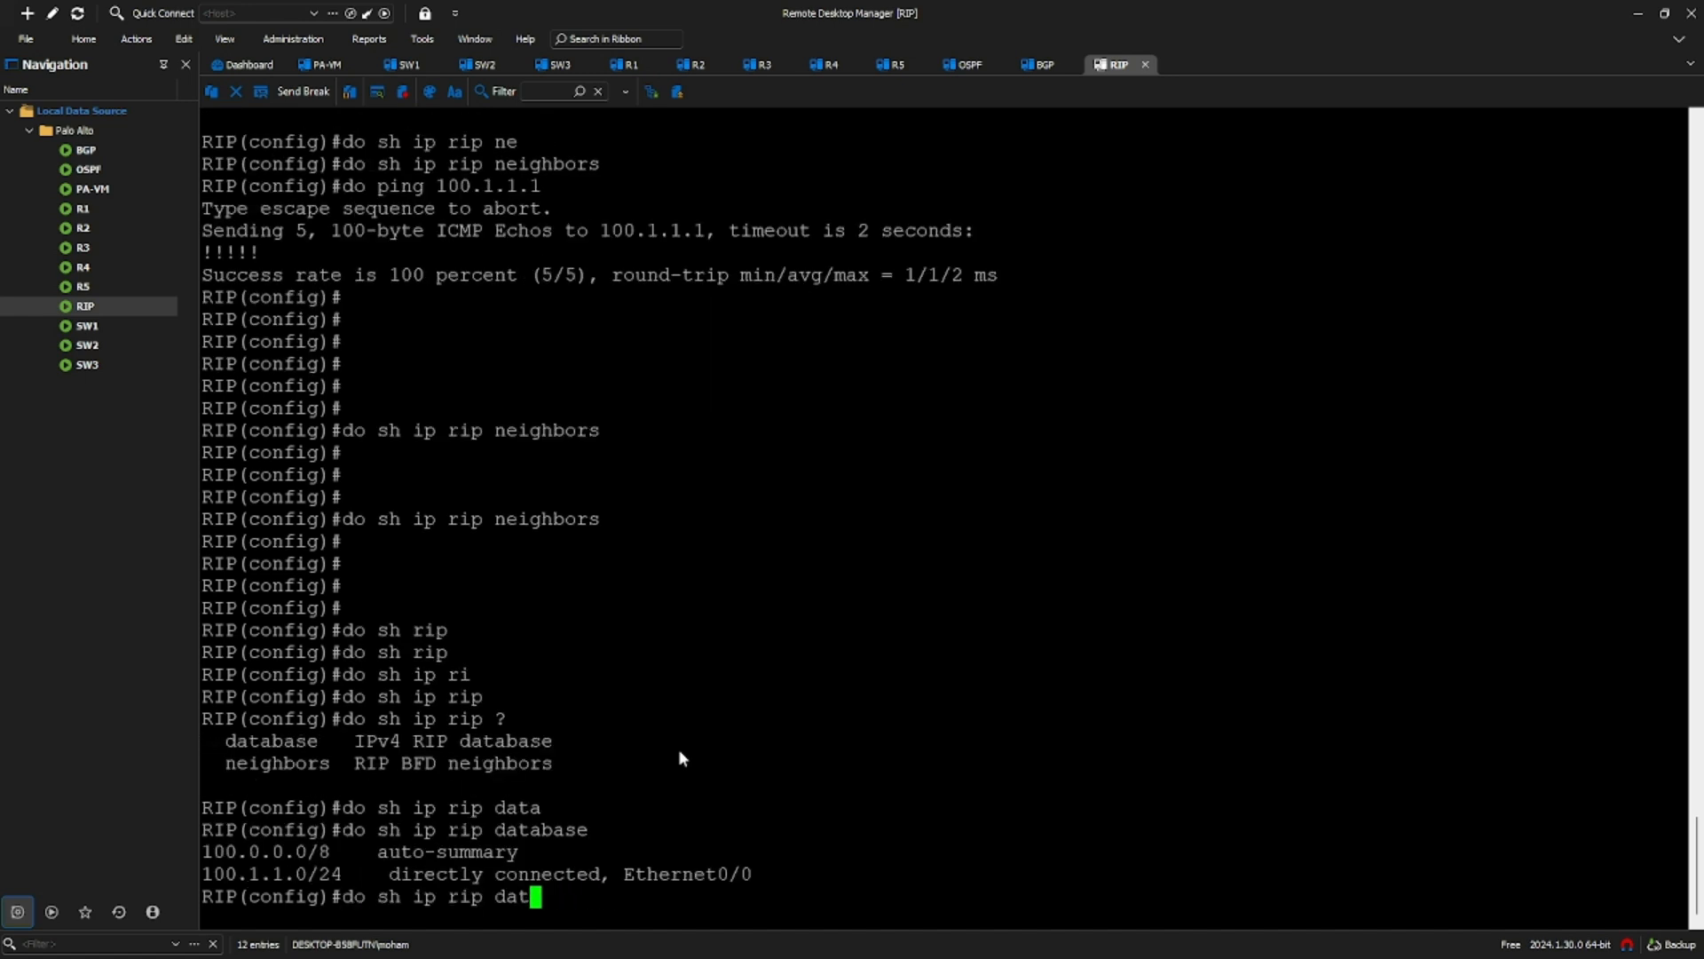
pyautogui.write('ne')
pyautogui.press('Tab')
pyautogui.press('Return')
pyautogui.press('Return')
pyautogui.press('Return')
pyautogui.press('Return')
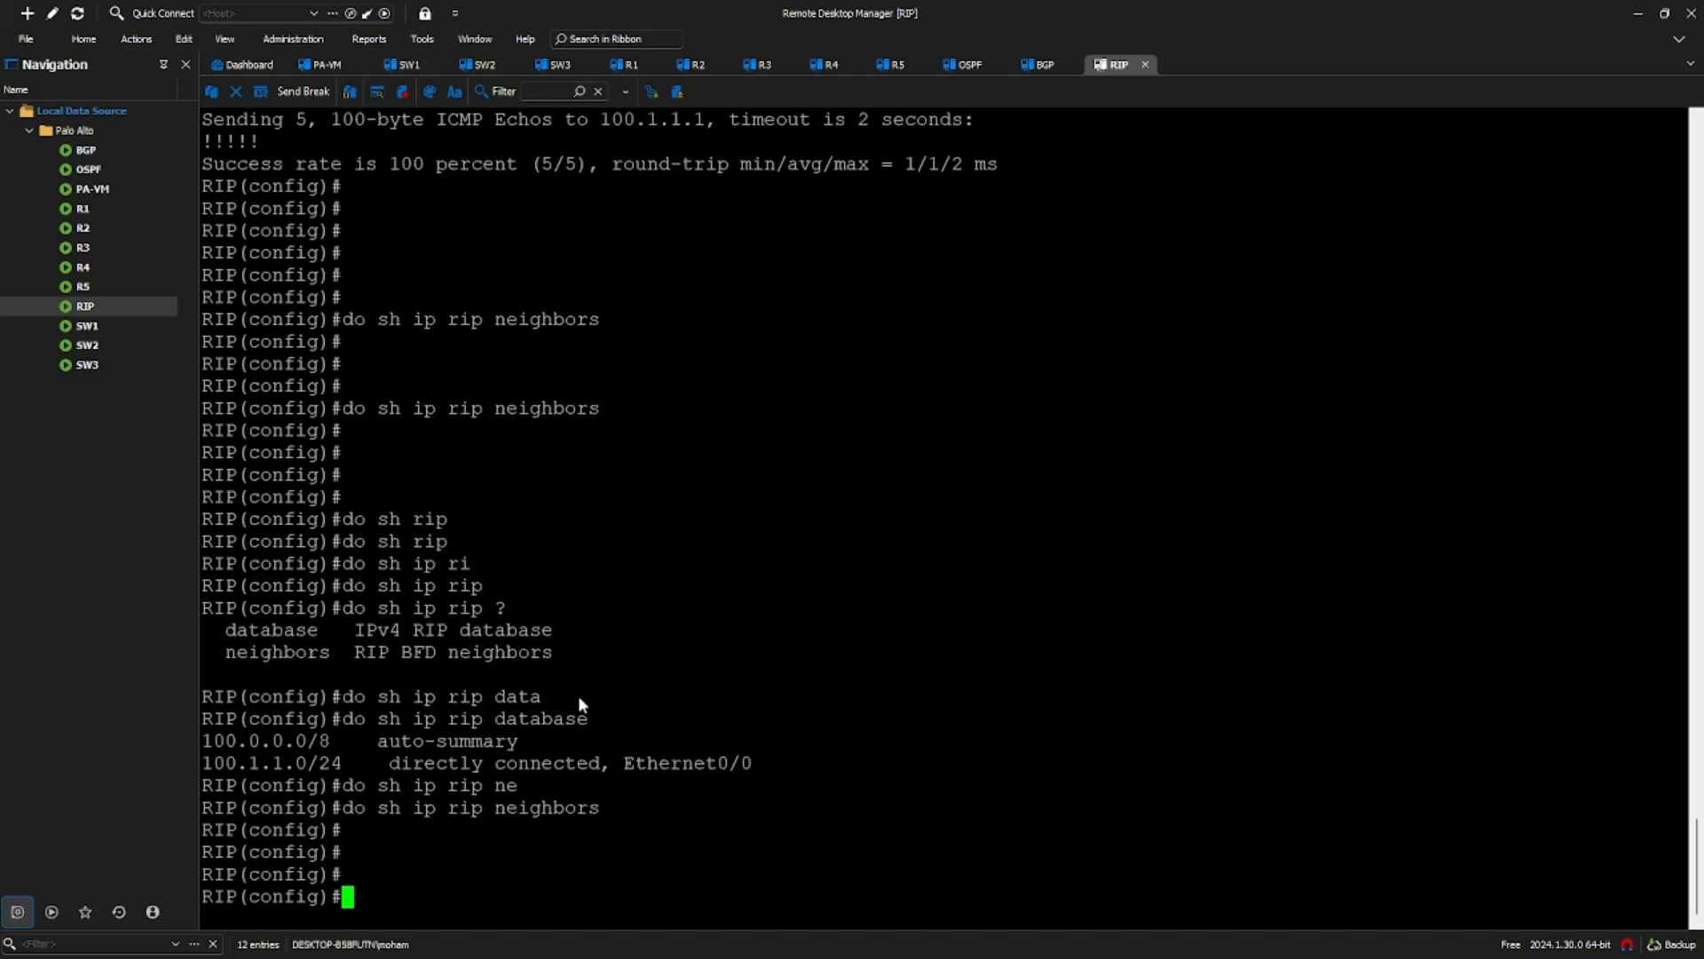
# - In the PA-VM web interface, open ethernet1/3 in the default virtual router's RIP settings, and mark the E1/3 port in the PA-L3.pdf topology
pyautogui.click(1638, 13)
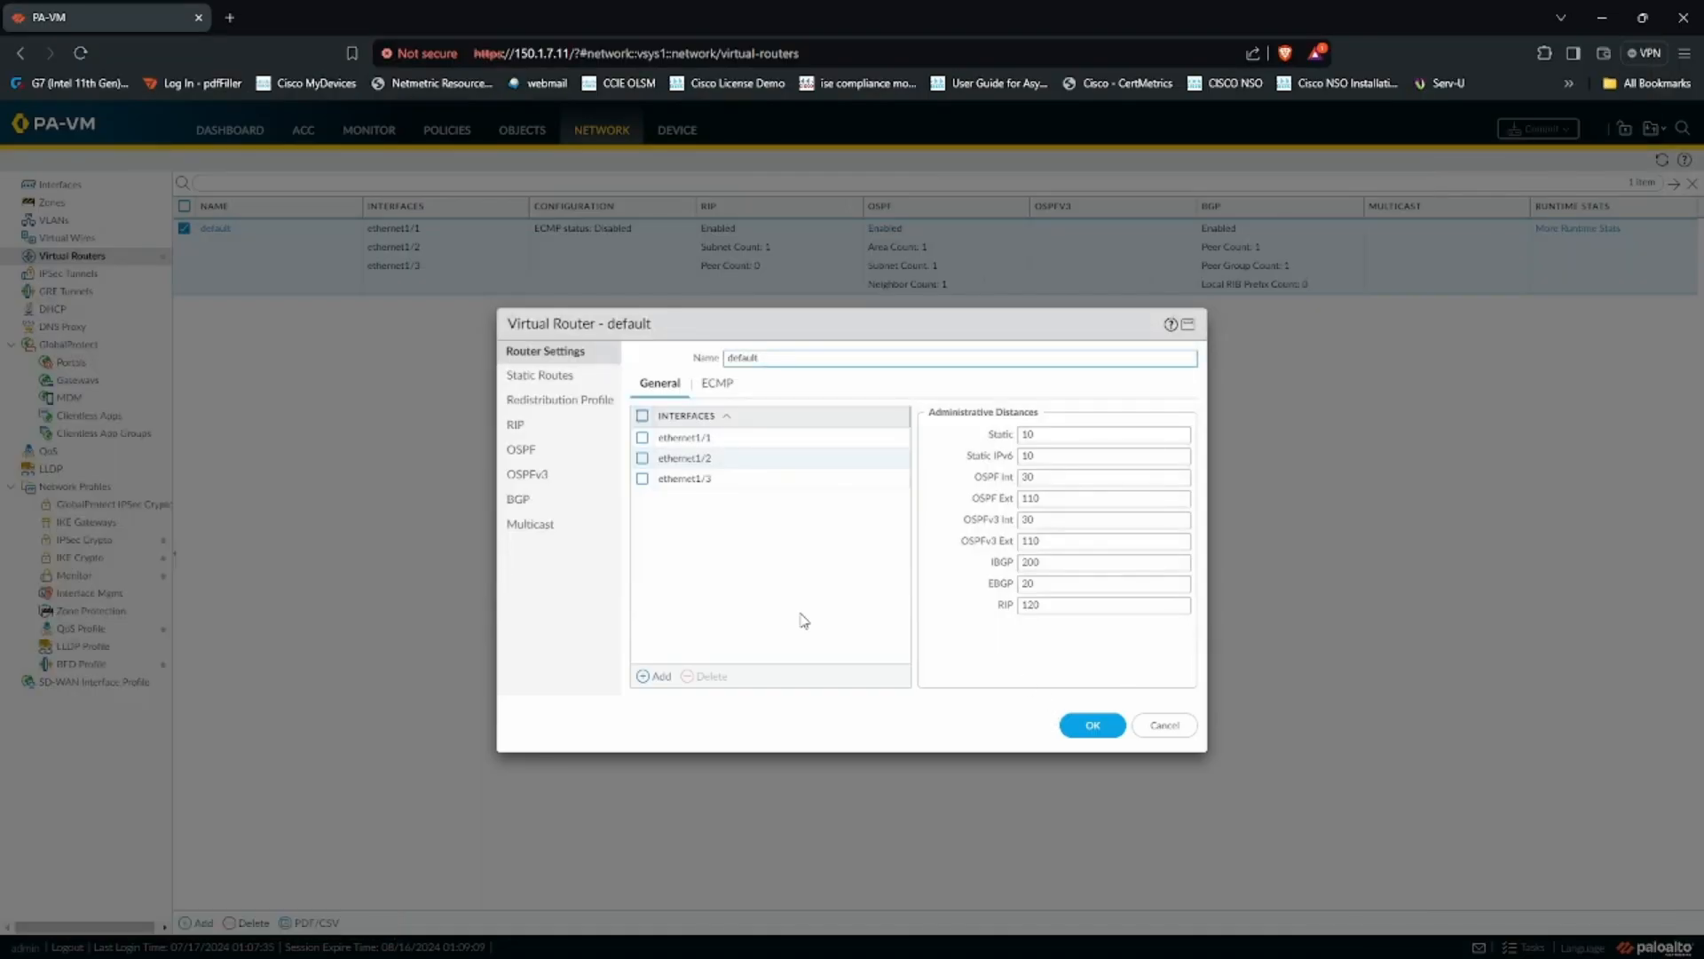
pyautogui.click(506, 430)
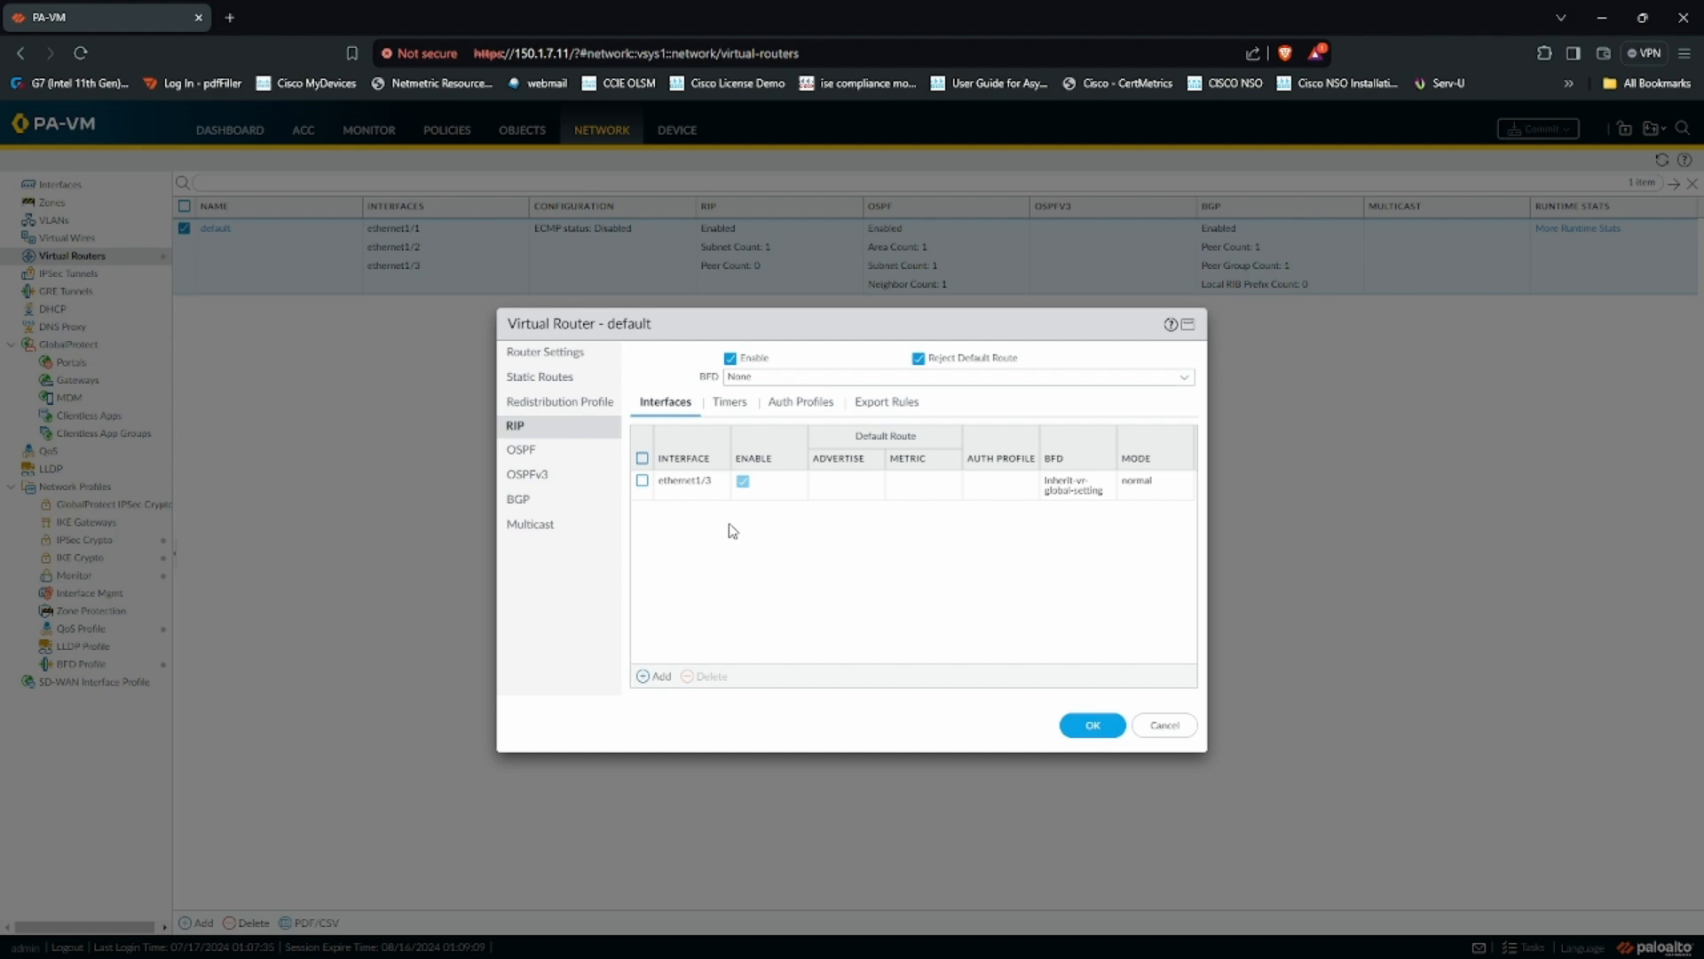
pyautogui.click(679, 484)
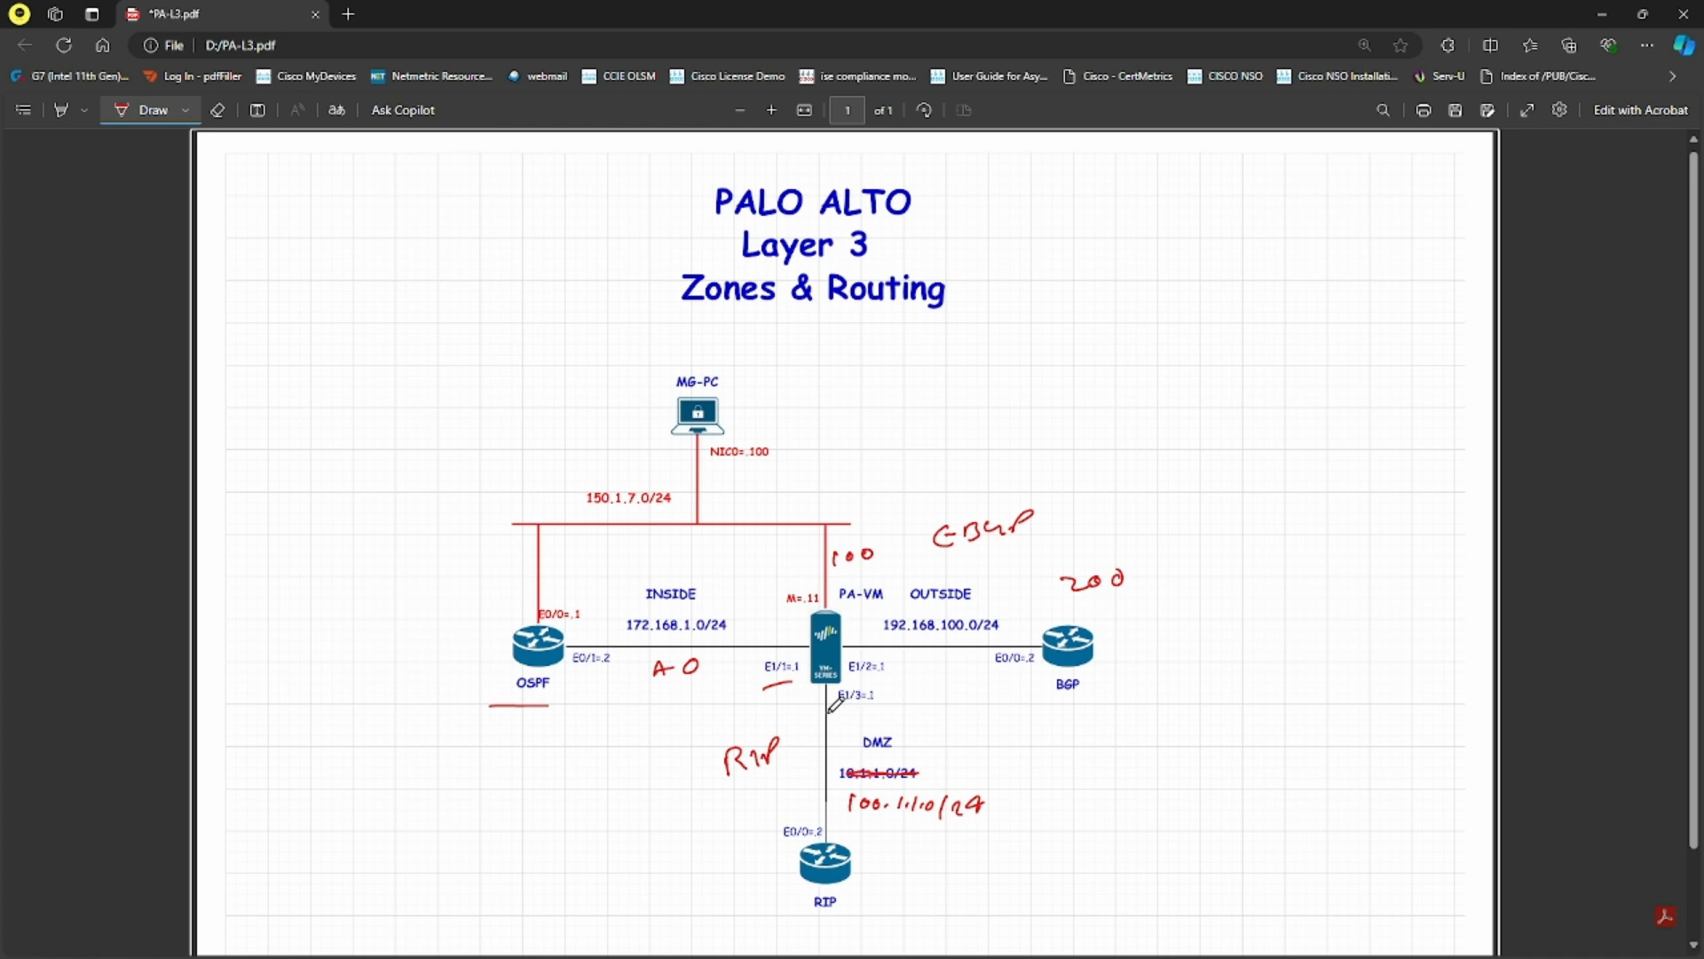
pyautogui.moveTo(833, 713); pyautogui.dragTo(869, 712)
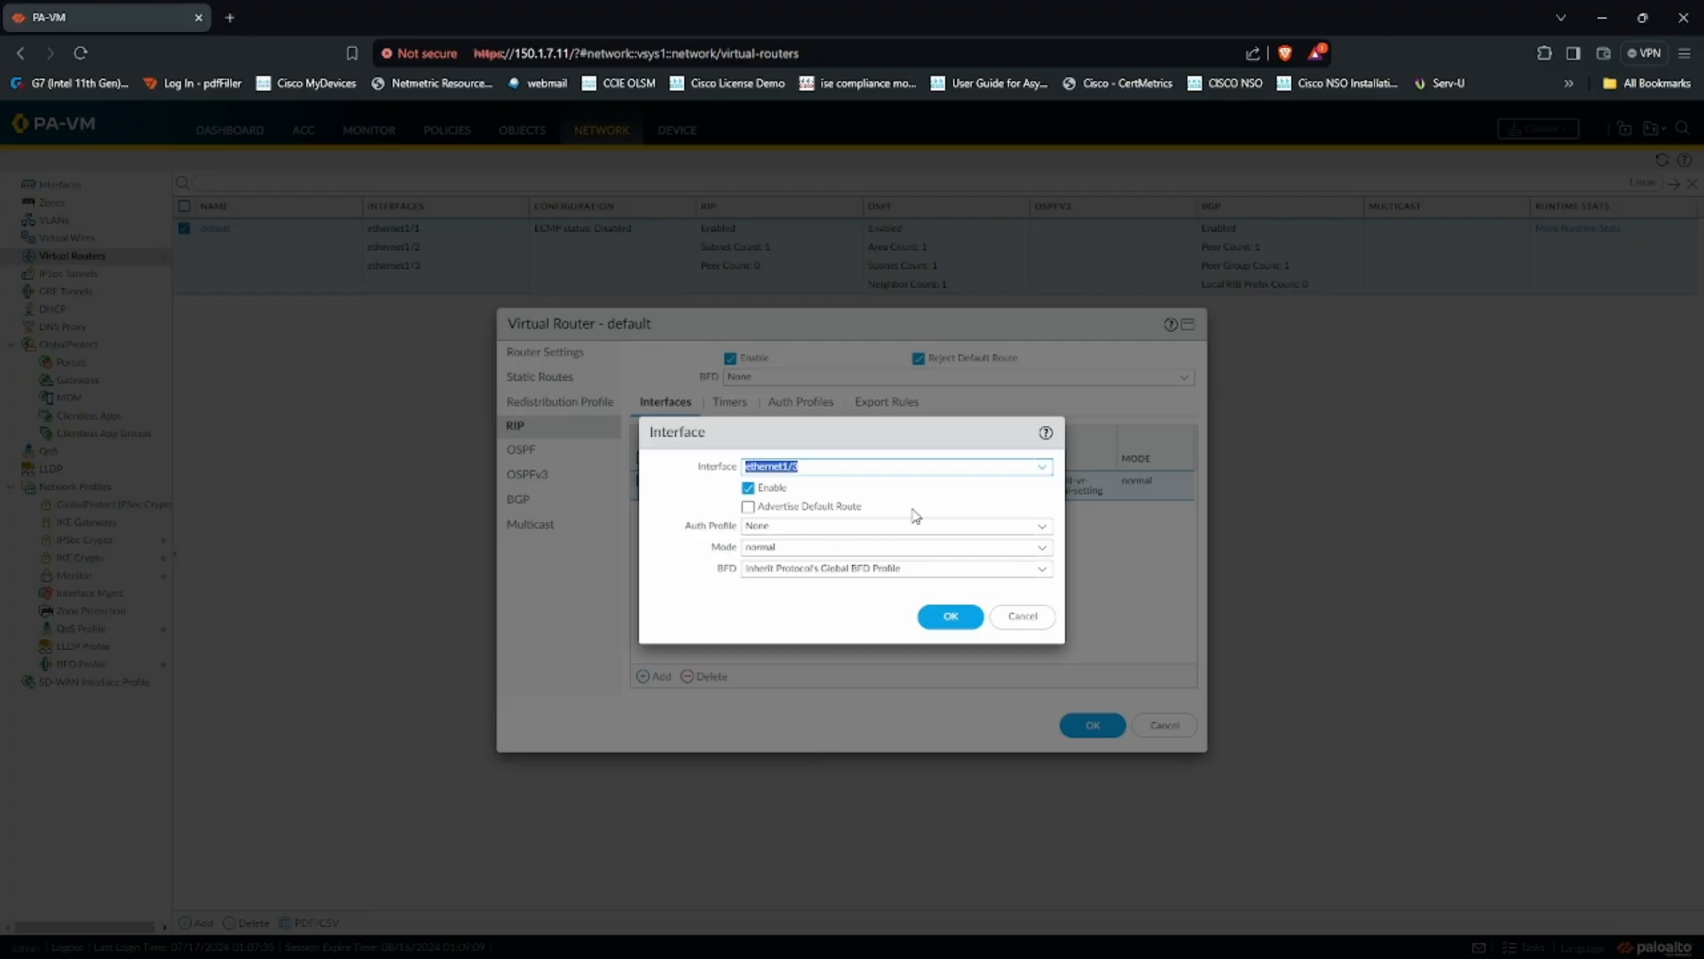
# - Review the ethernet1/3 RIP interface options without changing them, plus the virtual router's RIP timers, auth profiles and export rules
pyautogui.click(1046, 470)
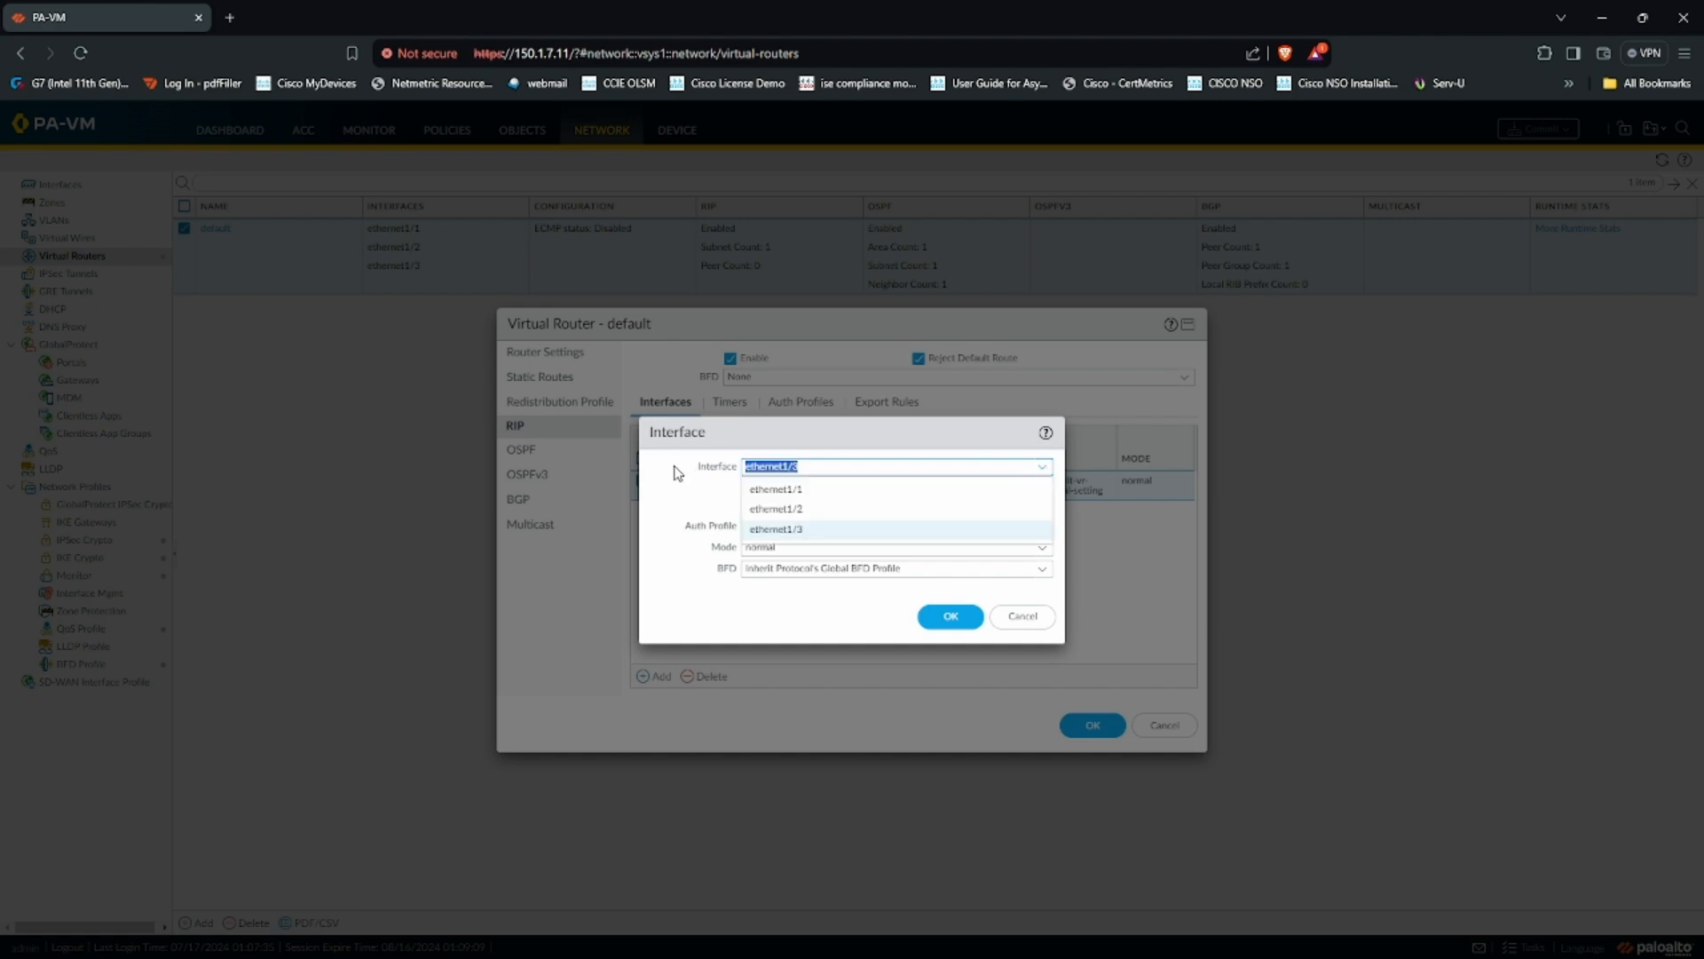
pyautogui.doubleClick(721, 509)
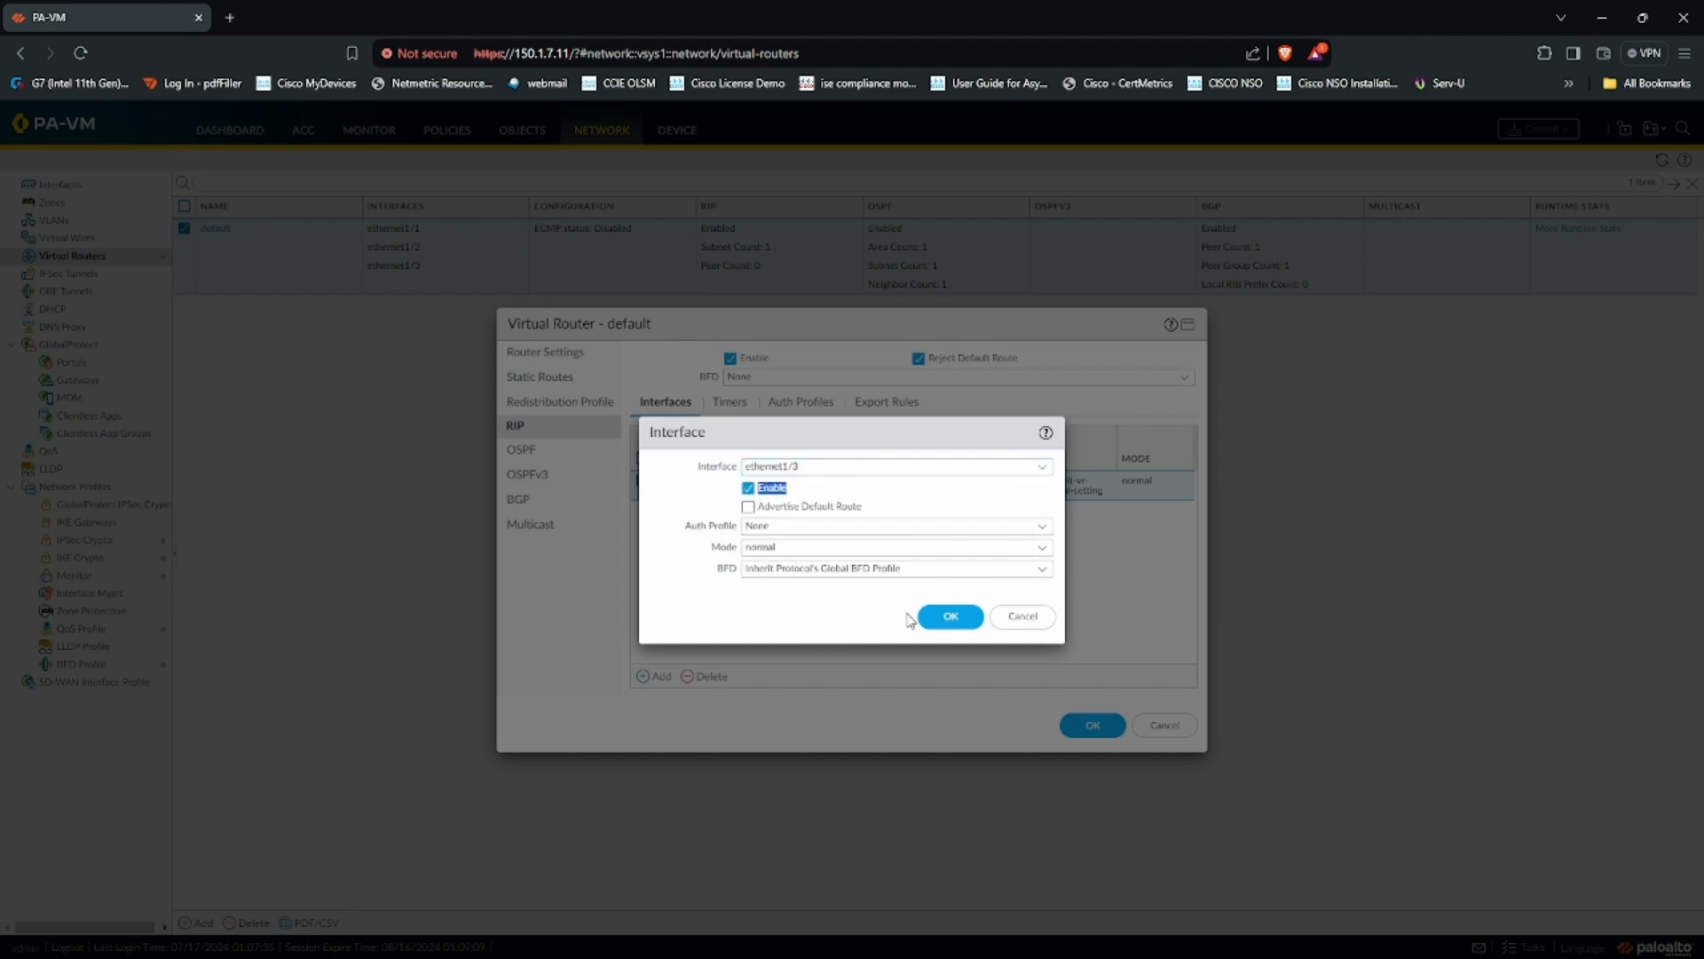
pyautogui.click(1021, 616)
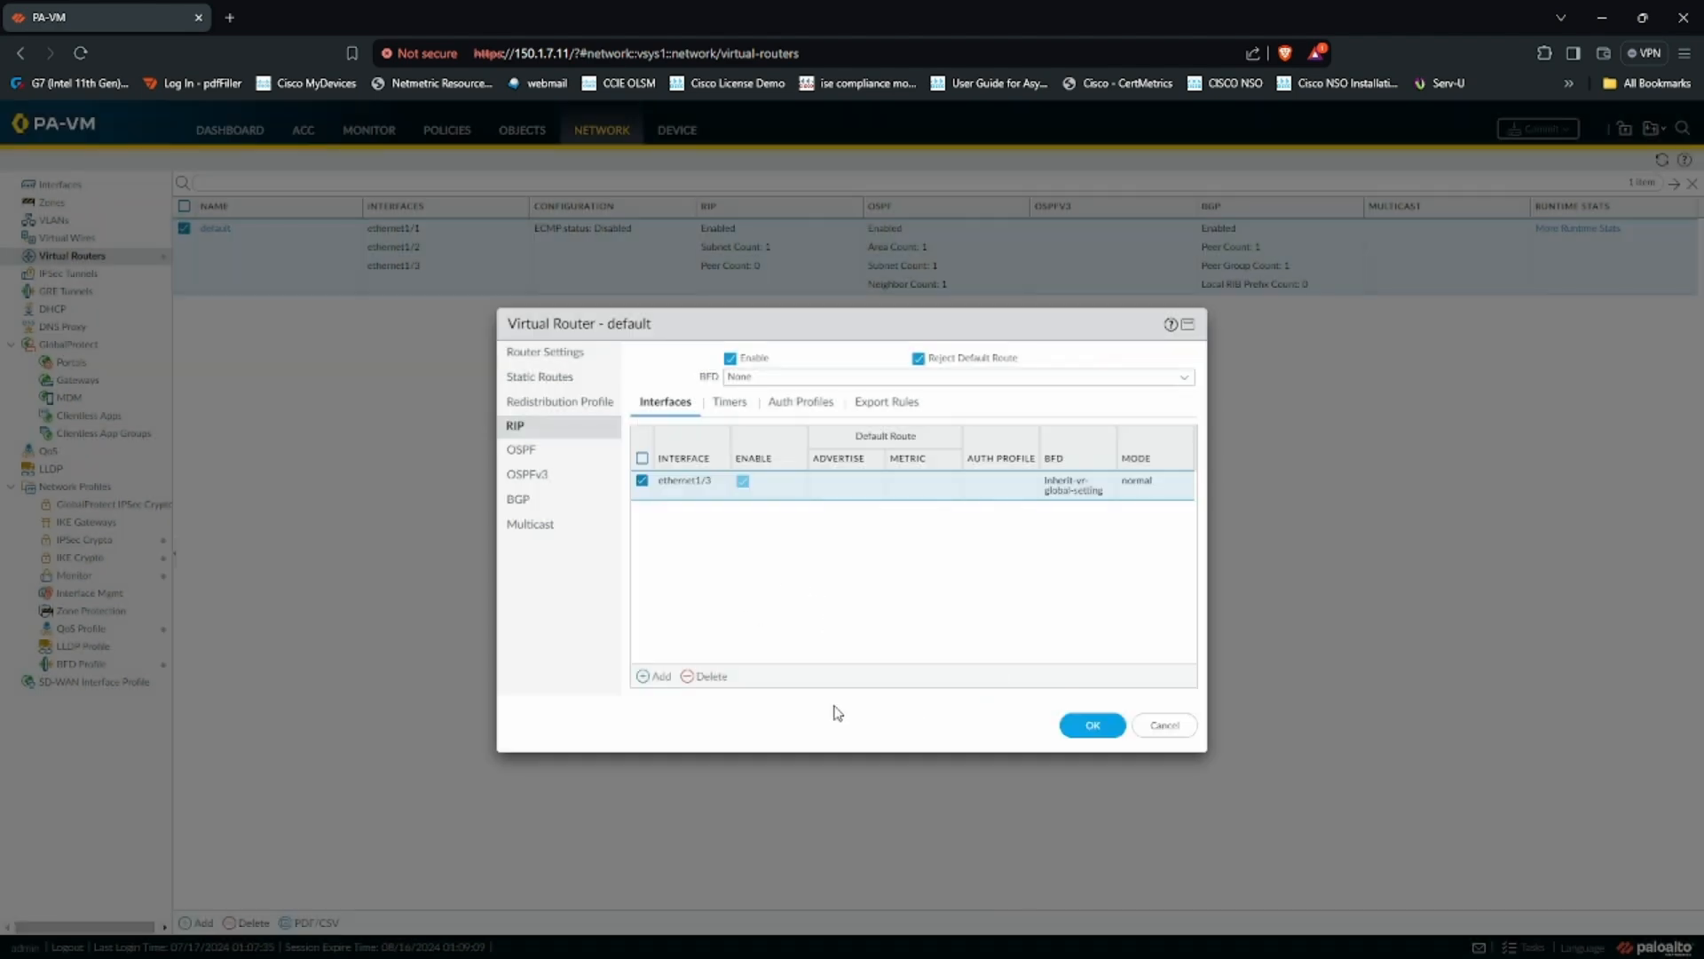
pyautogui.click(740, 410)
pyautogui.click(790, 406)
pyautogui.click(884, 407)
# - Accept the default virtual router's settings and commit all changes on the firewall
pyautogui.click(1082, 732)
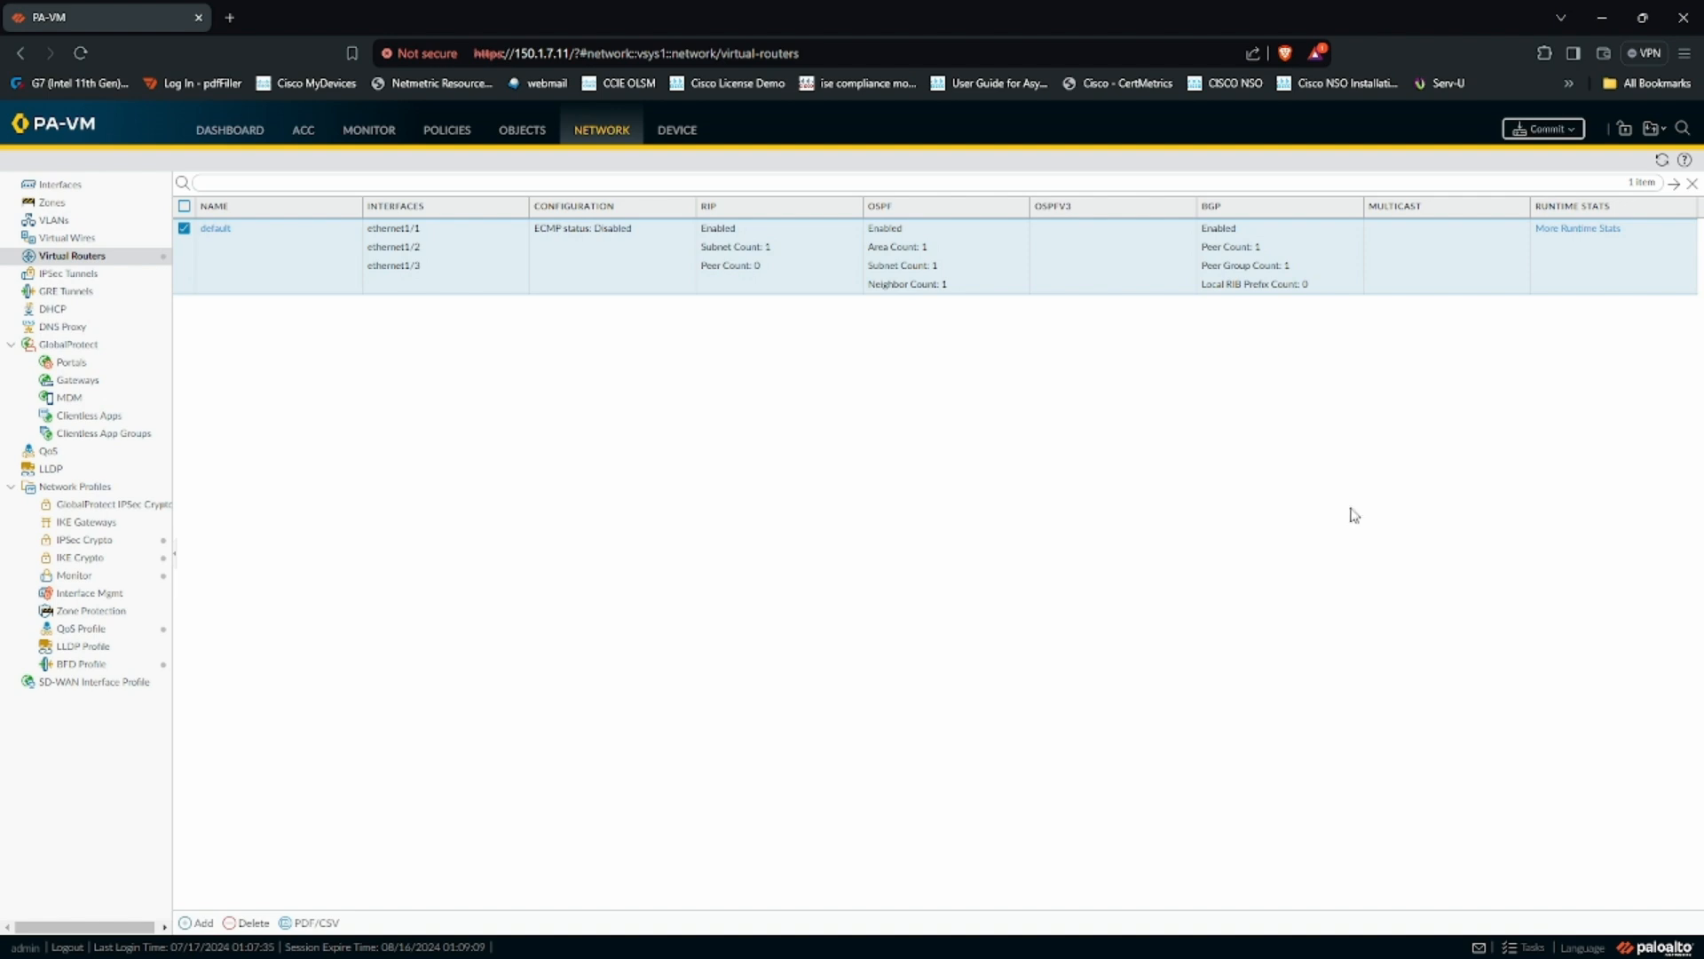
pyautogui.click(1545, 129)
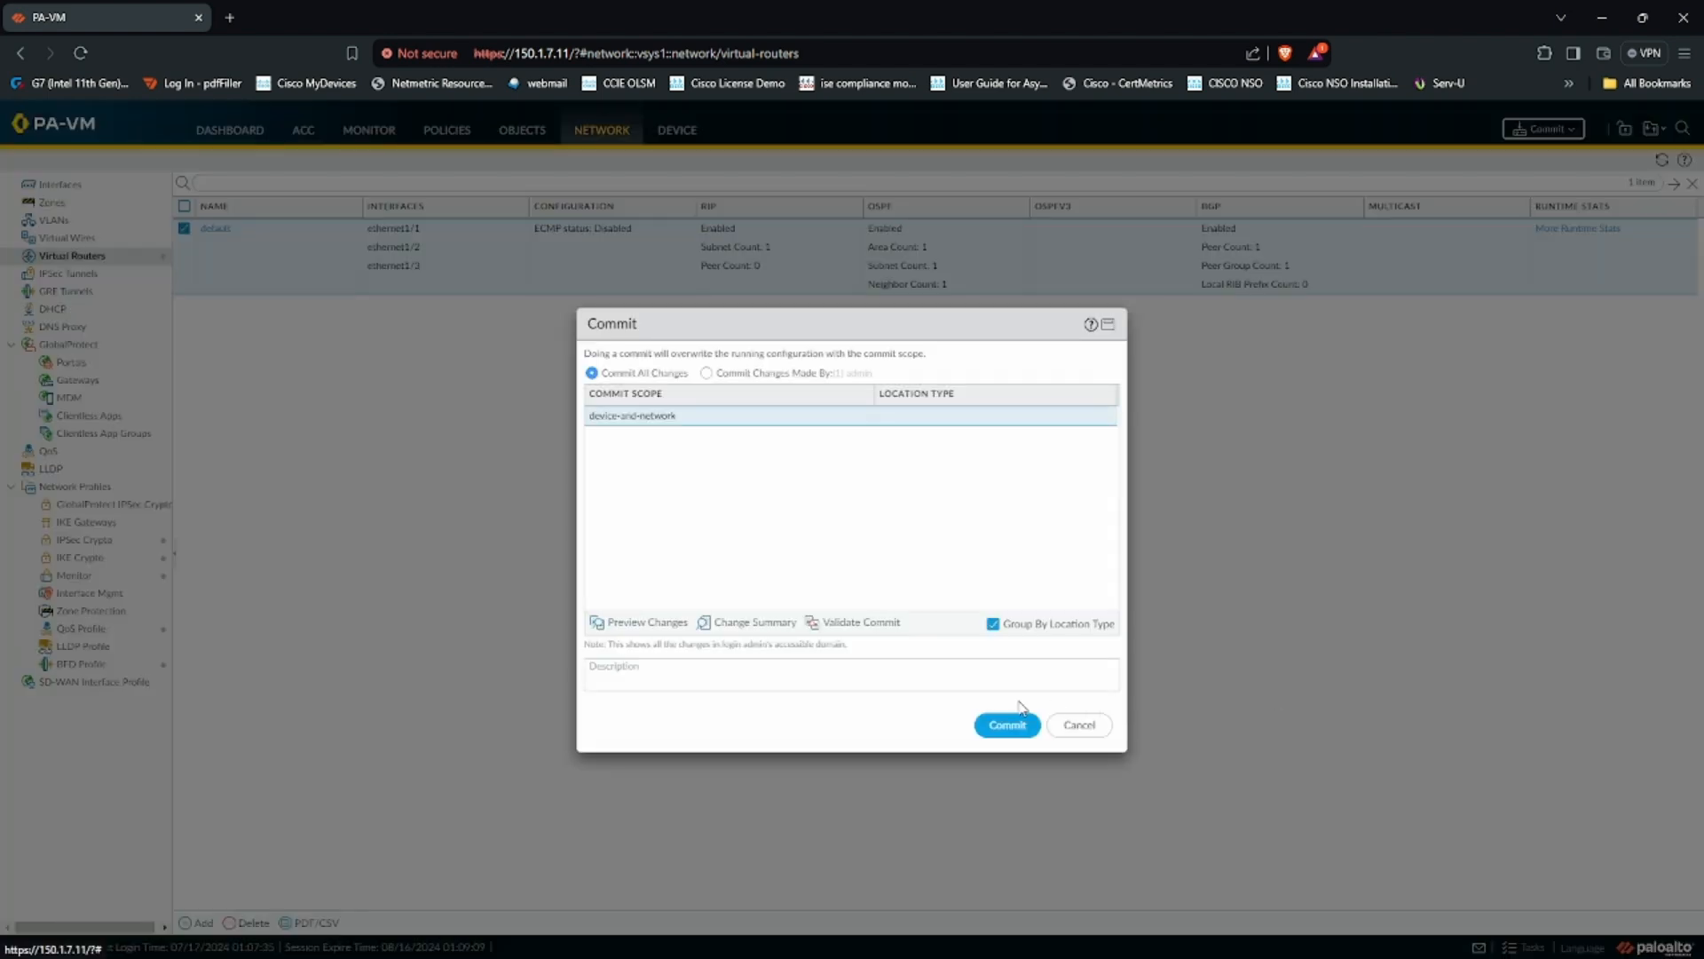
pyautogui.click(1005, 724)
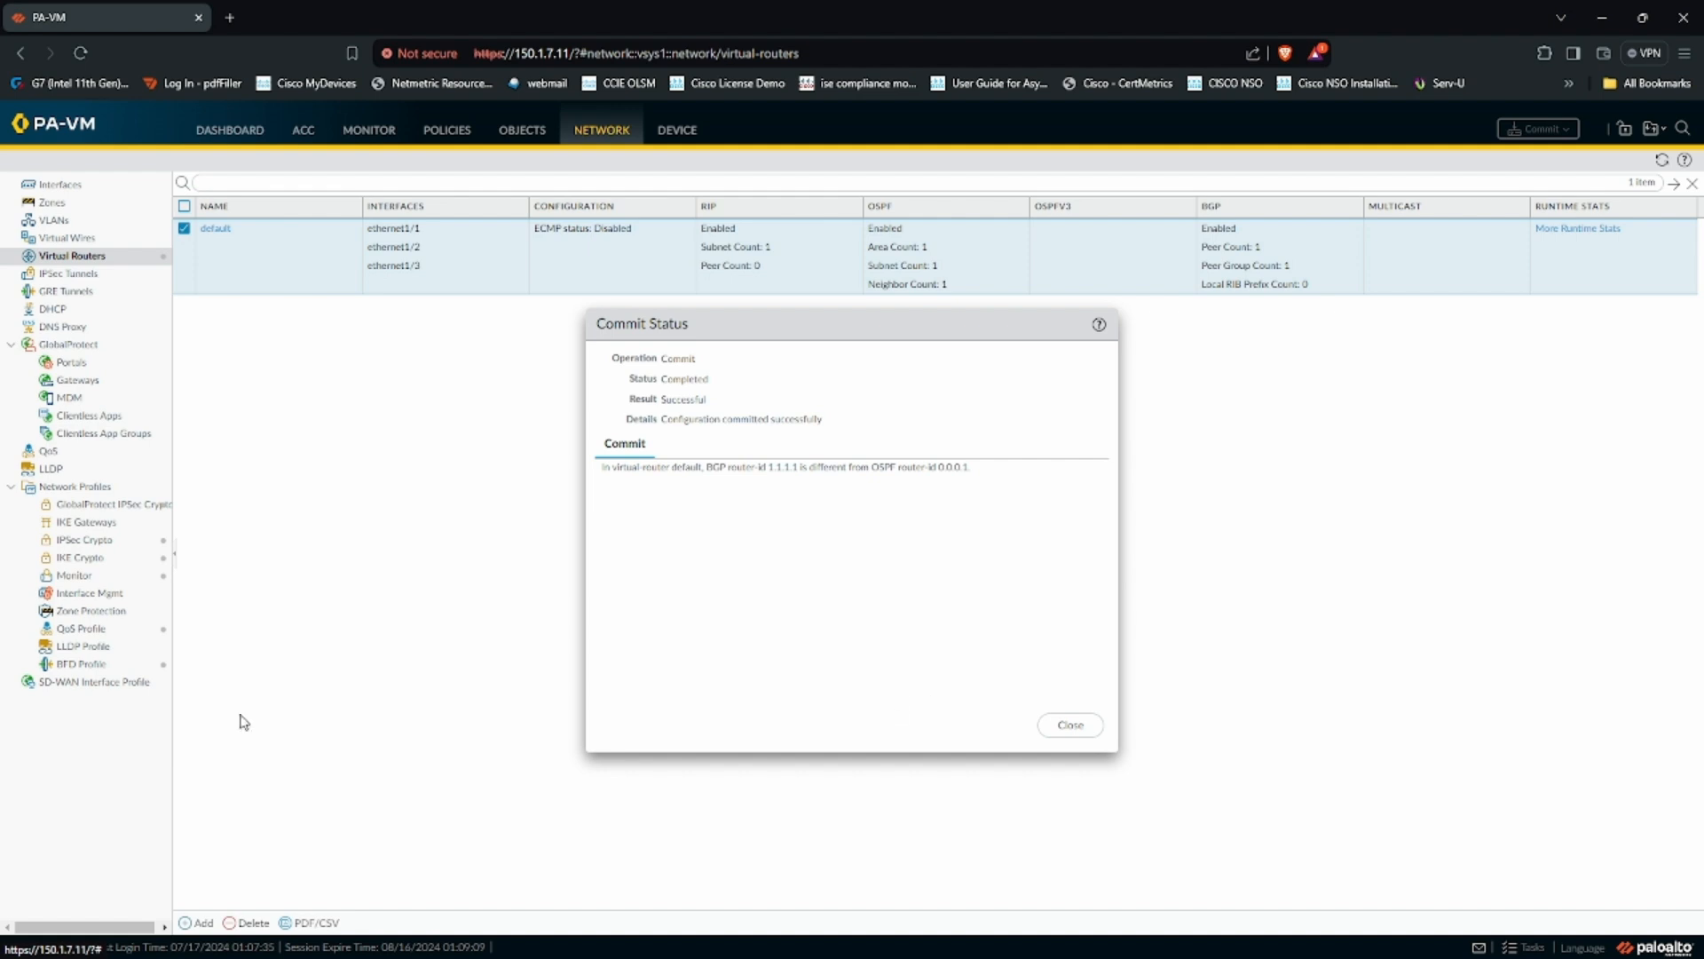
# - Switch back to the RIP router's session in Remote Desktop Manager and rerun do sh ip rip neighbors
pyautogui.hotkey('alt', 'Tab')
pyautogui.press('Up')
pyautogui.press('Return')
pyautogui.press('Return')
pyautogui.press('Return')
pyautogui.press('Return')
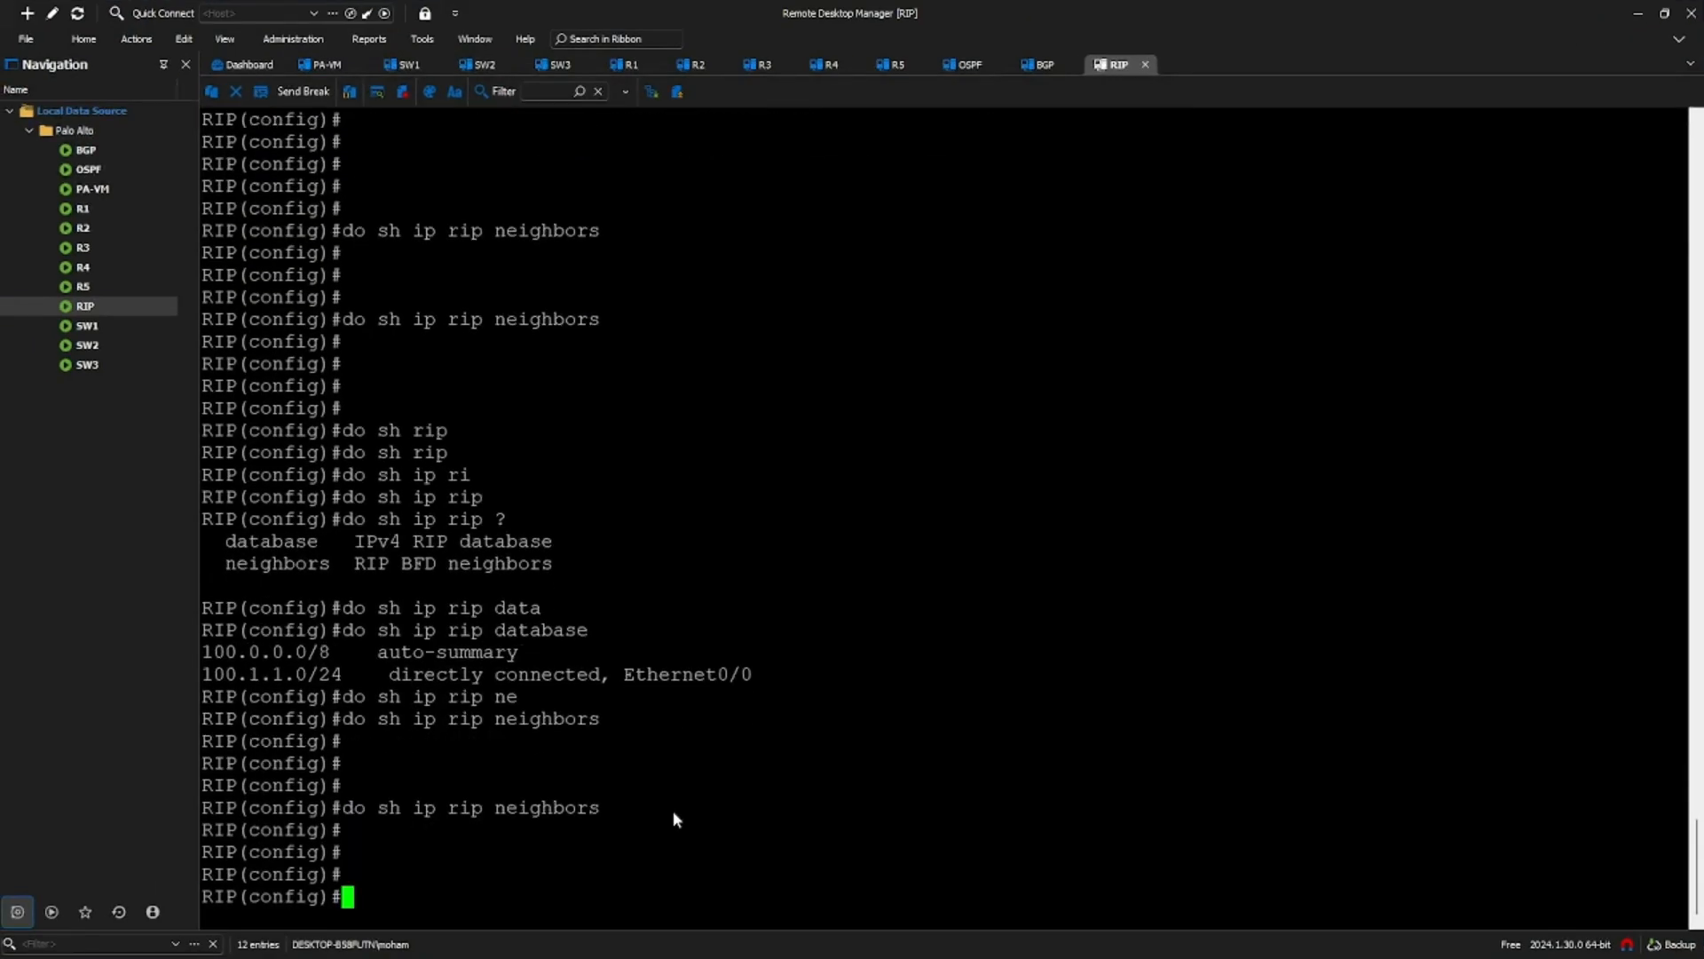
# - Repeat do sh ip rip neighbors several more times on the RIP router
pyautogui.press('Up')
pyautogui.press('Return')
pyautogui.press('Return')
pyautogui.press('Return')
pyautogui.press('Up')
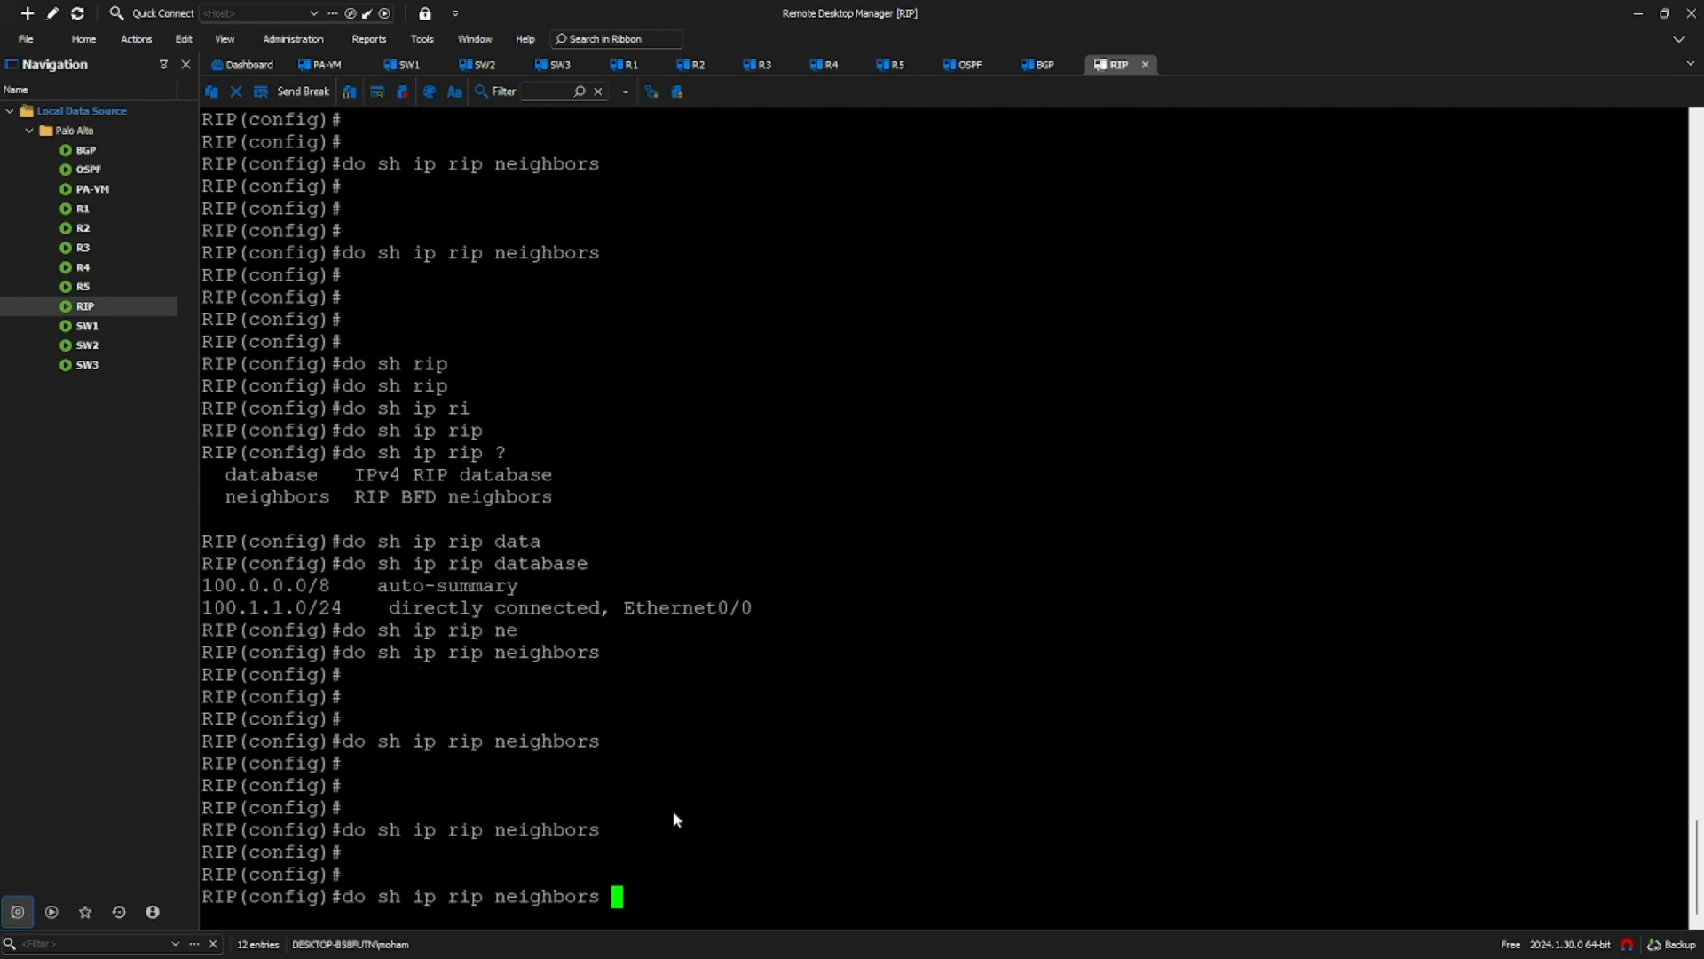
pyautogui.press('Return')
pyautogui.press('Return')
pyautogui.press('Return')
pyautogui.press('Up')
pyautogui.press('Return')
pyautogui.press('Return')
pyautogui.press('Return')
pyautogui.press('Up')
pyautogui.press('Return')
pyautogui.press('Return')
pyautogui.press('Return')
pyautogui.press('Up')
pyautogui.press('Return')
pyautogui.press('Return')
pyautogui.press('Return')
pyautogui.press('Return')
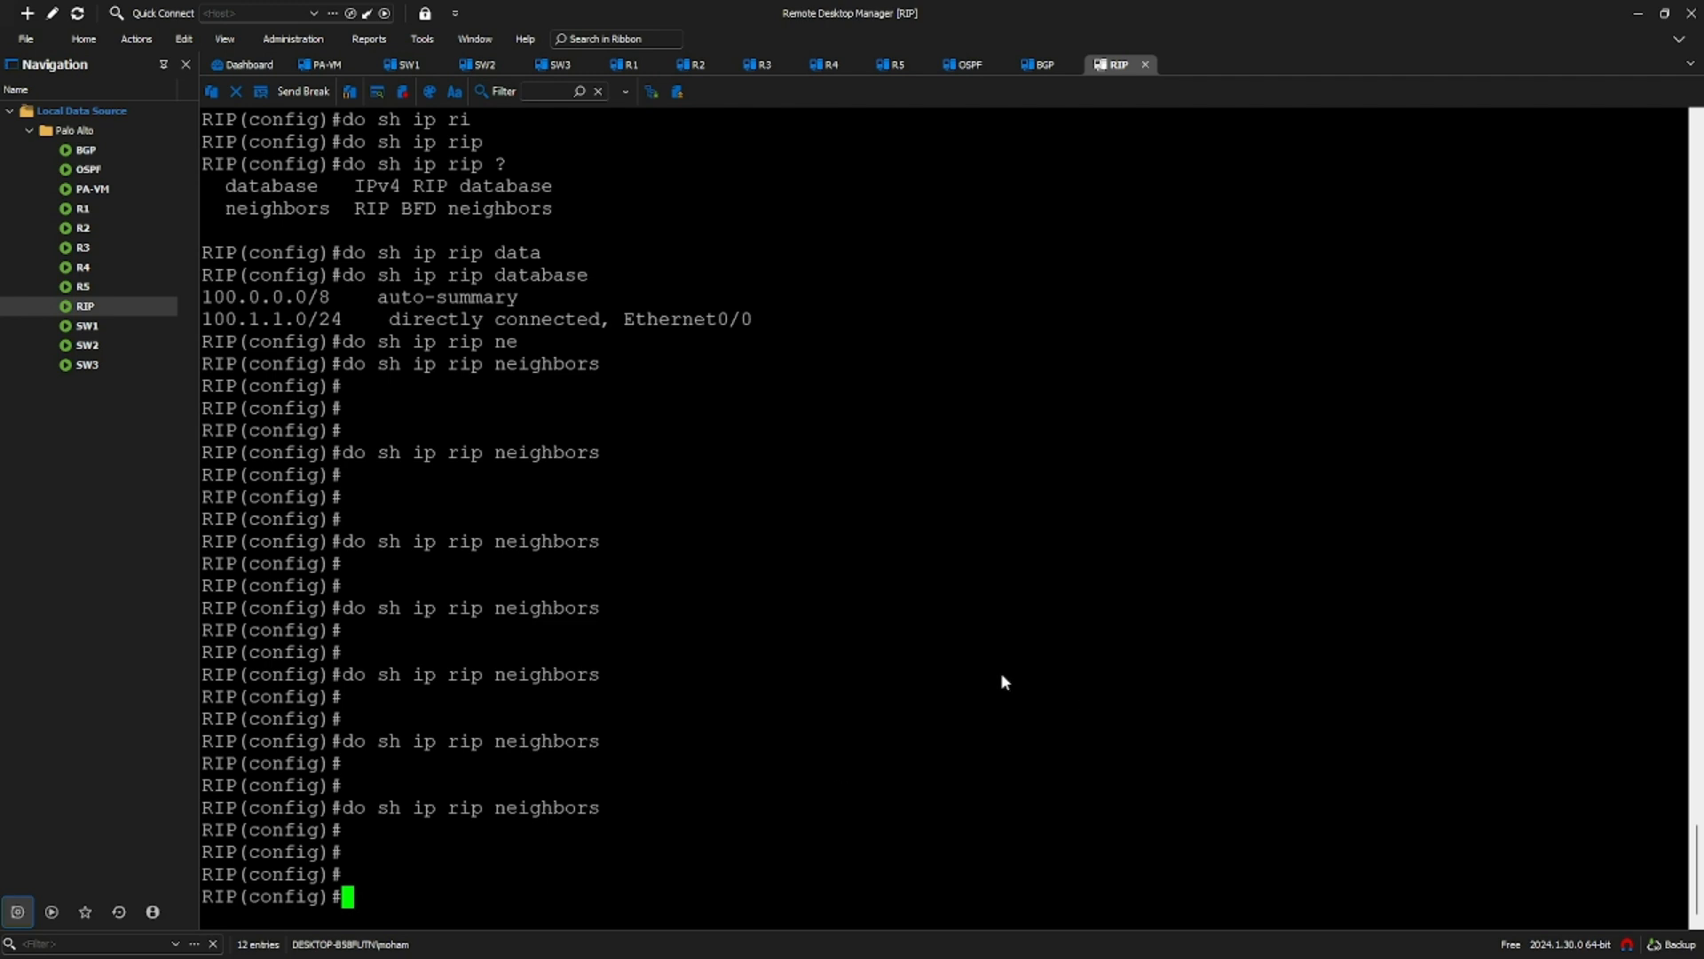
pyautogui.hotkey('alt', 'Tab')
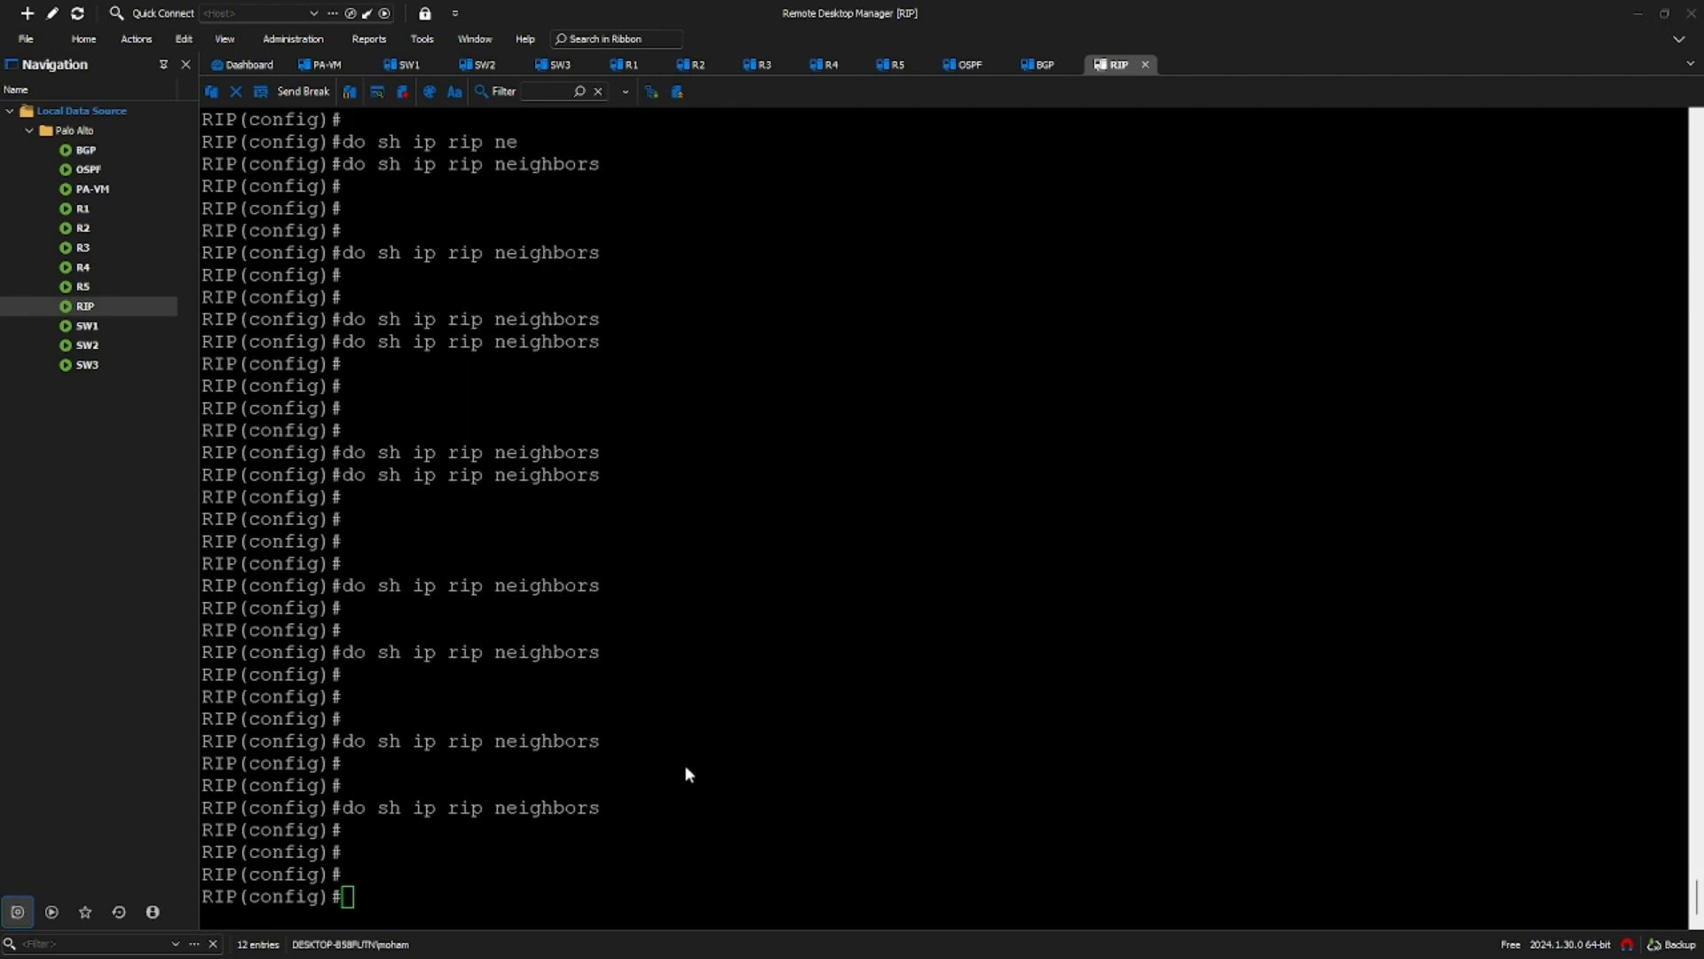
pyautogui.click(535, 857)
pyautogui.click(330, 65)
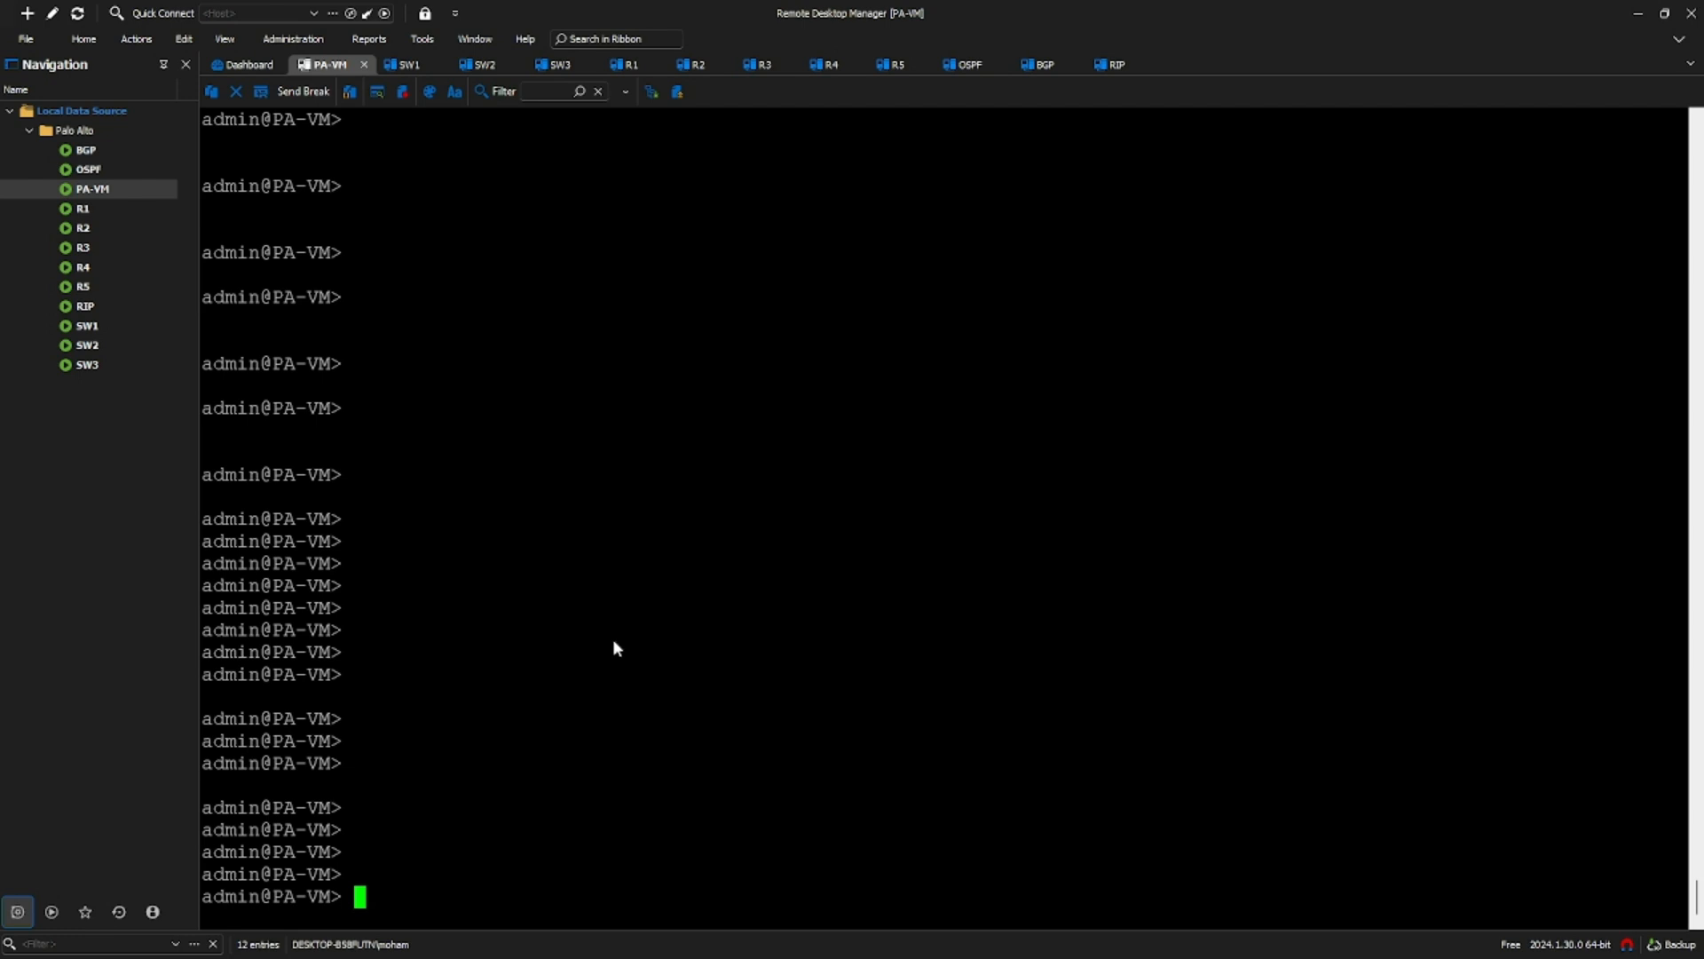
pyautogui.click(1107, 67)
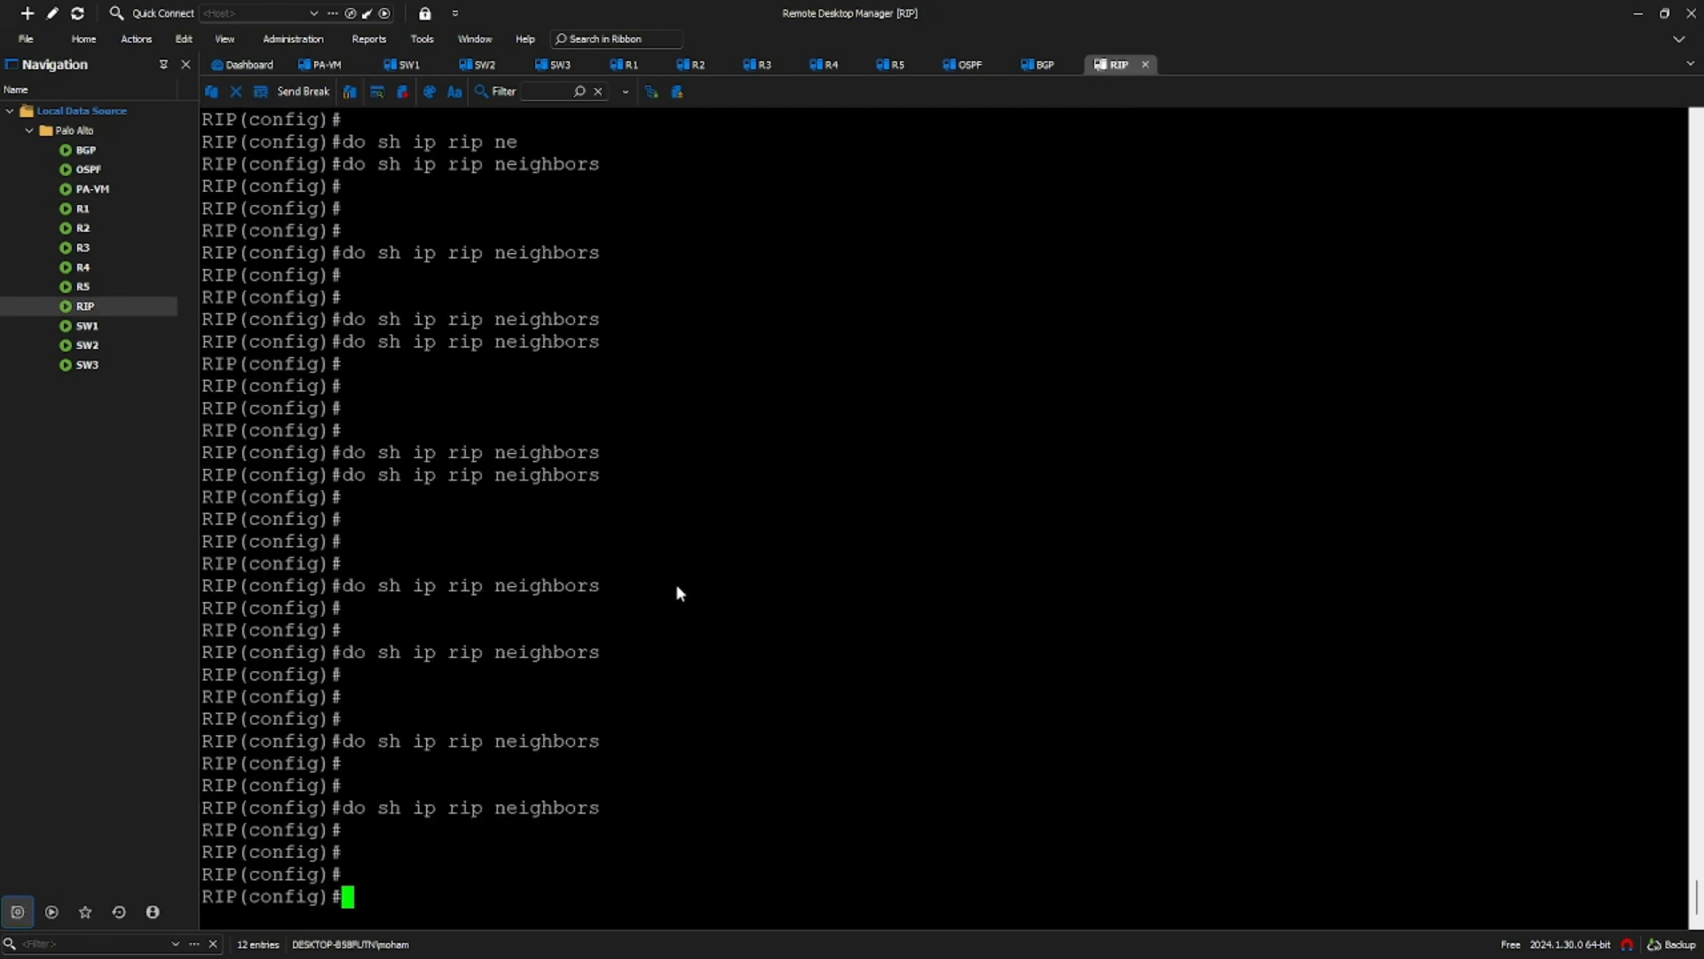
# - Configure loopback 0 on the RIP router with address 120.1.1.1 255.255.255.0, enable it and return to global configuration mode
pyautogui.press('Return')
pyautogui.press('Return')
pyautogui.press('Return')
pyautogui.write('int lo 0')
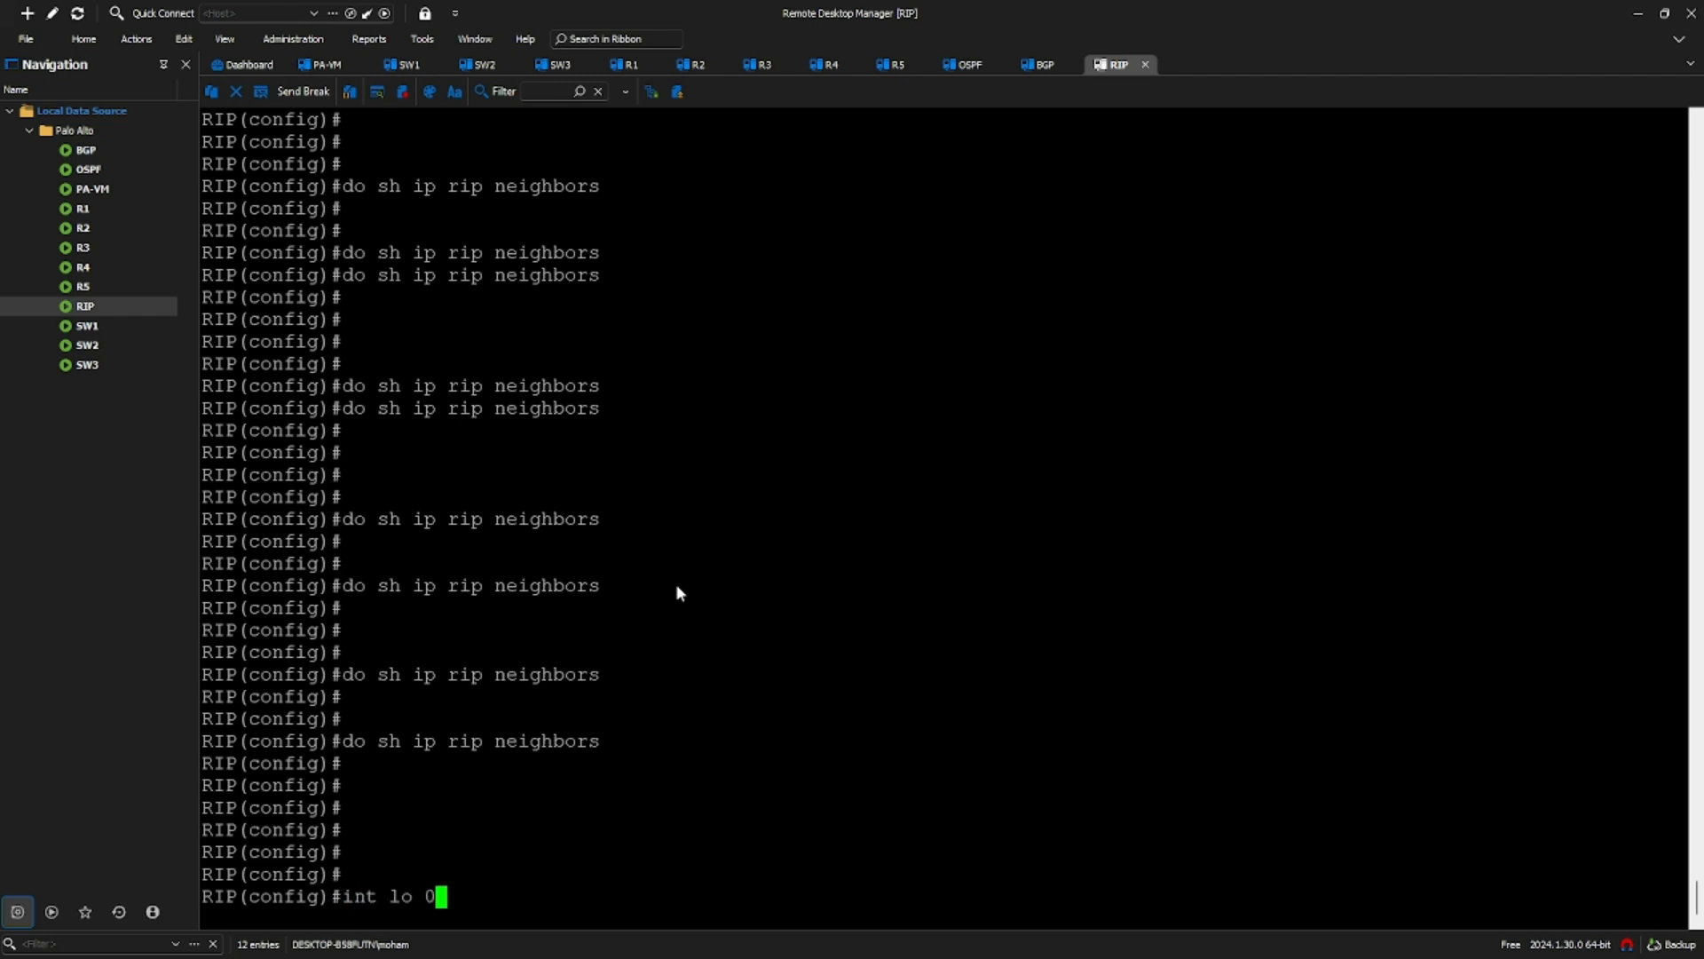
pyautogui.press('Return')
pyautogui.write('ip add 120.1.1.0')
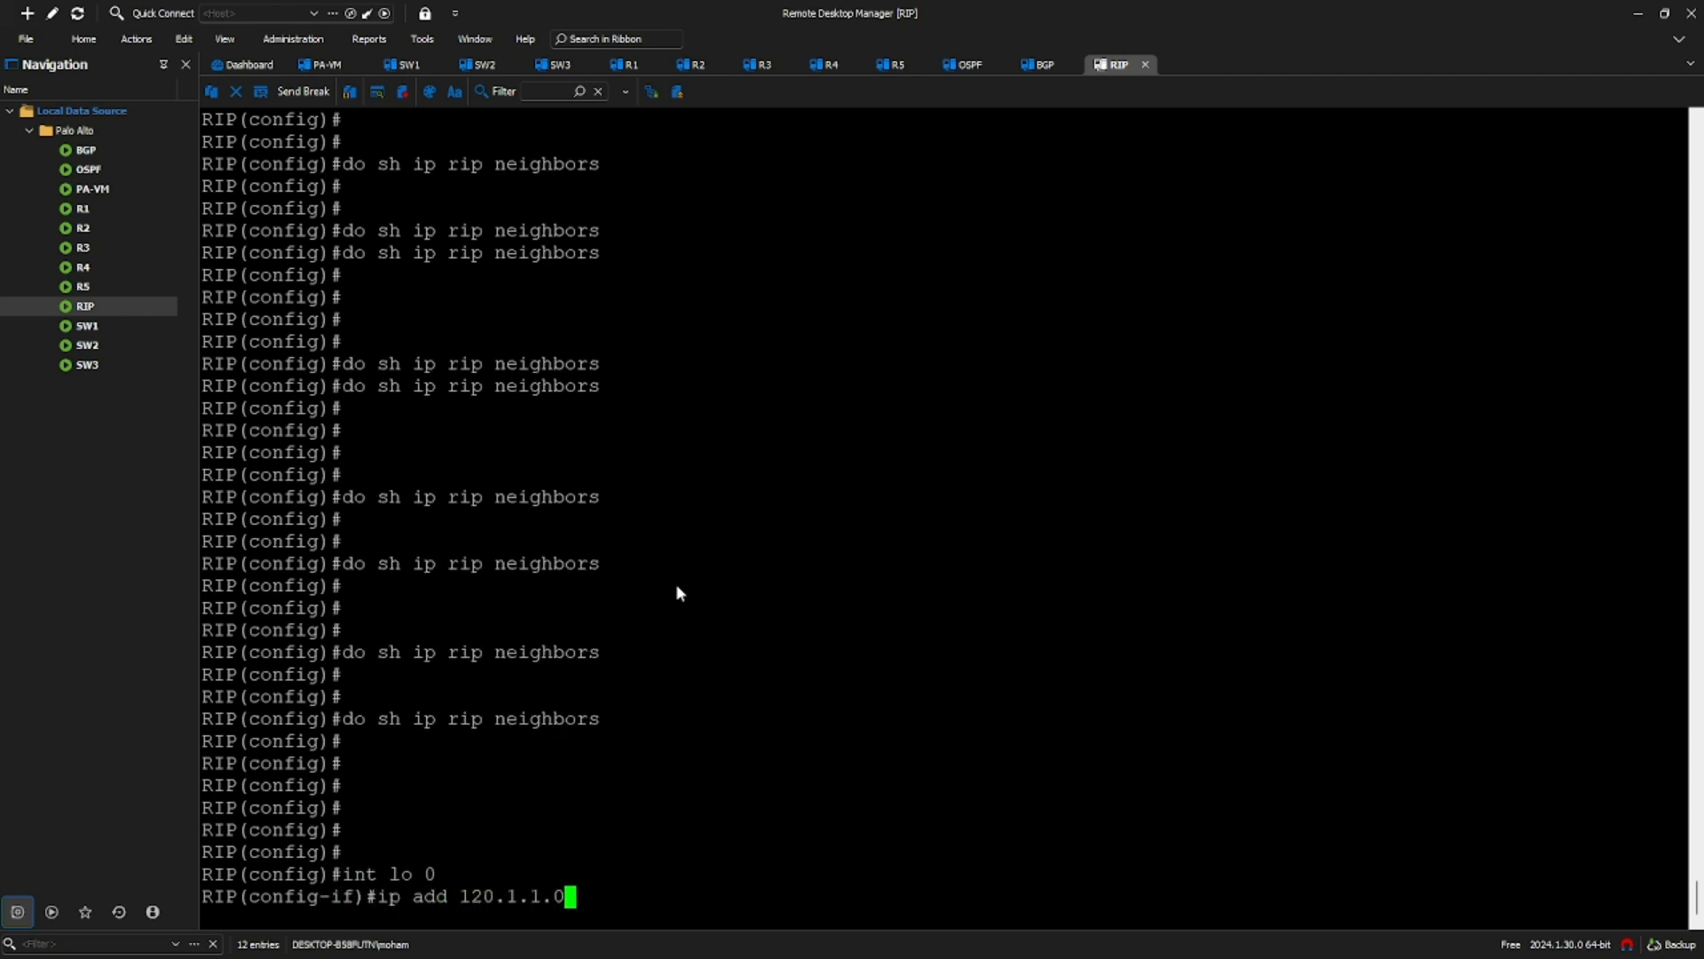
pyautogui.press('BackSpace')
pyautogui.write('1 255.255.255.0')
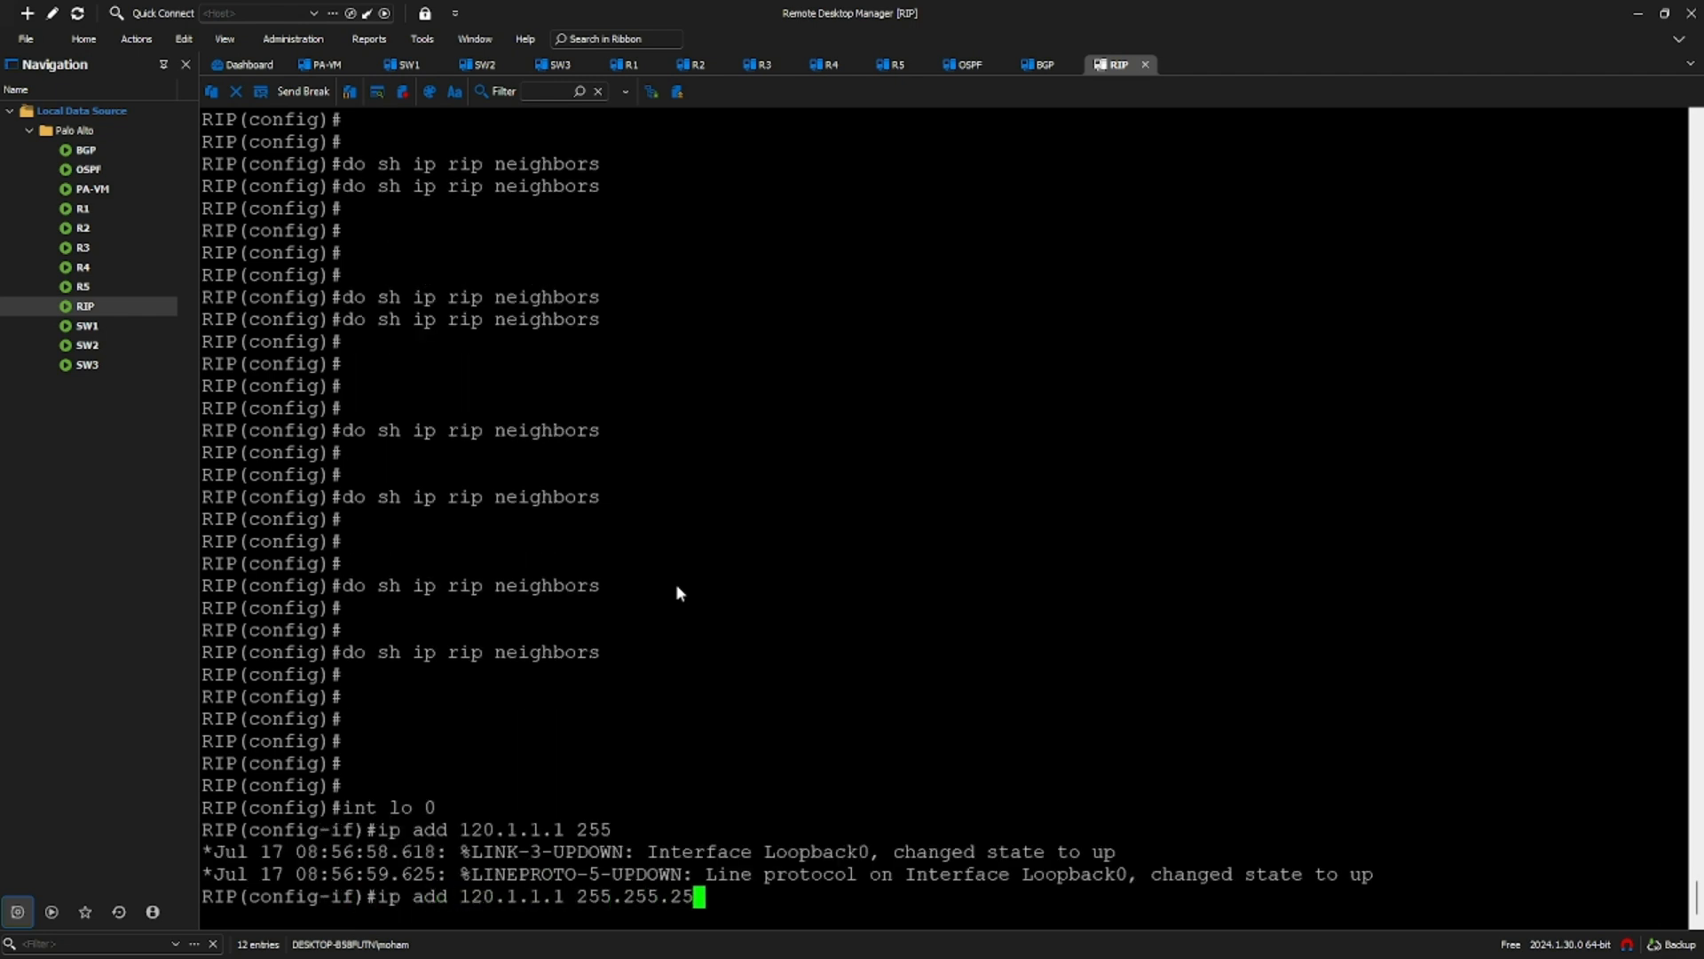
pyautogui.press('Return')
pyautogui.write('no sh')
pyautogui.press('Return')
pyautogui.write('exit')
pyautogui.press('Return')
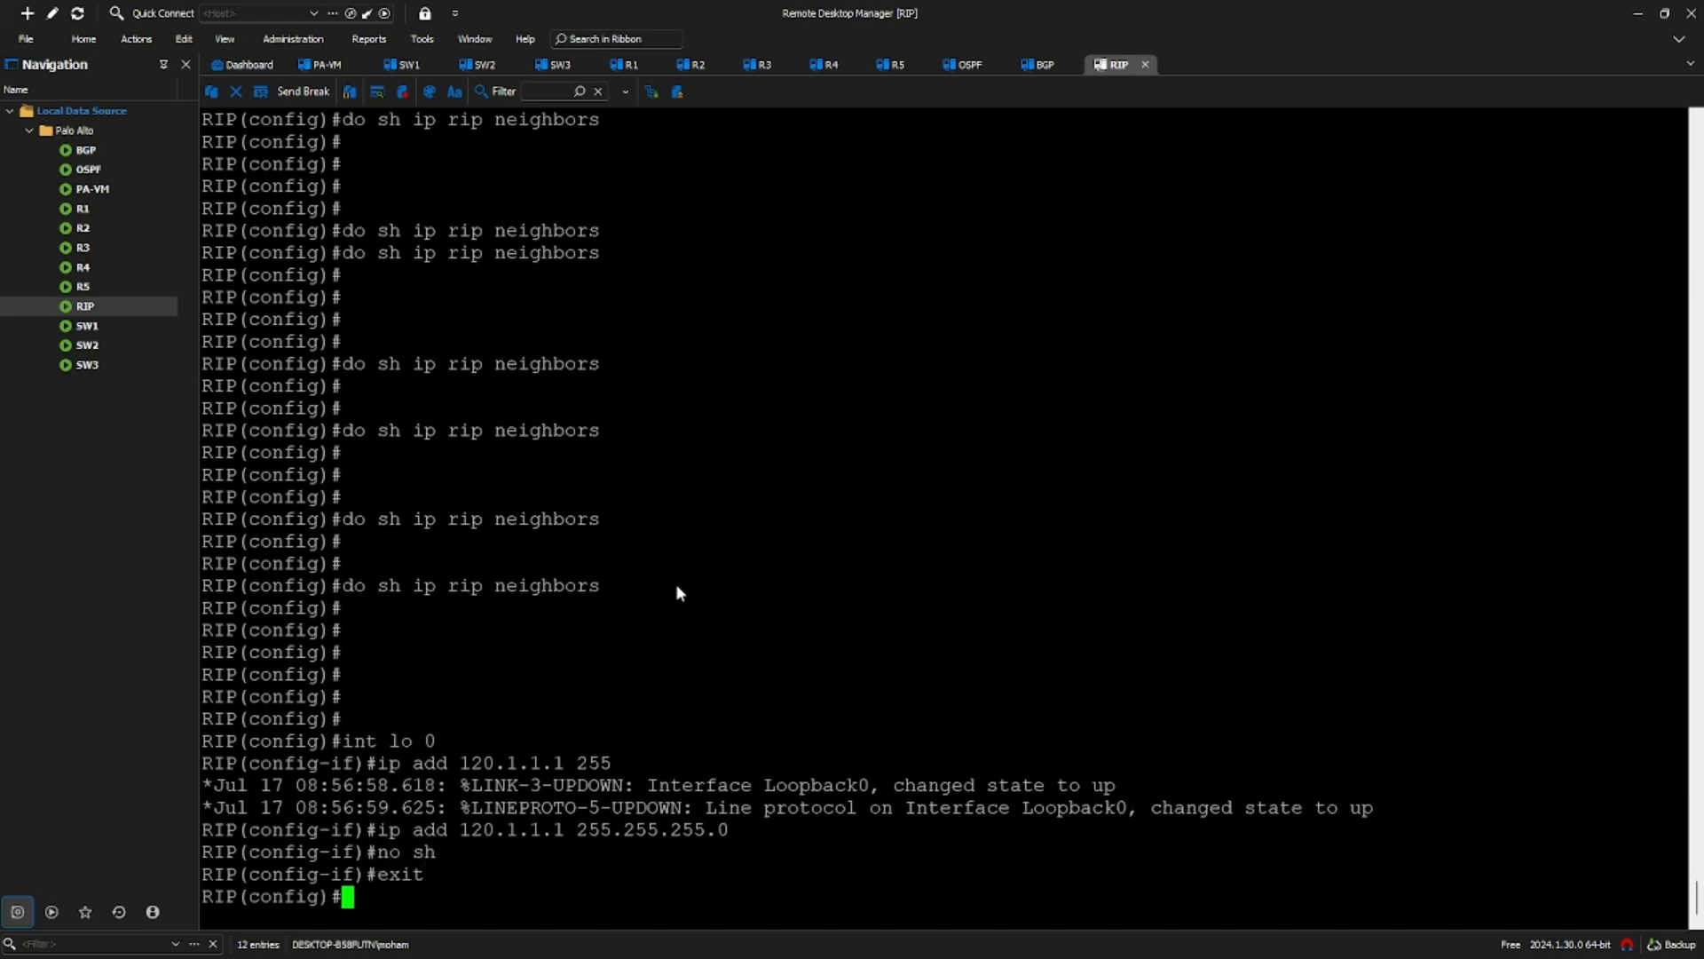
# - Add network 120.1.1.0 to the RIP process on the RIP router and leave router configuration mode
pyautogui.press('Return')
pyautogui.write('i')
pyautogui.press('BackSpace')
pyautogui.write('router rip')
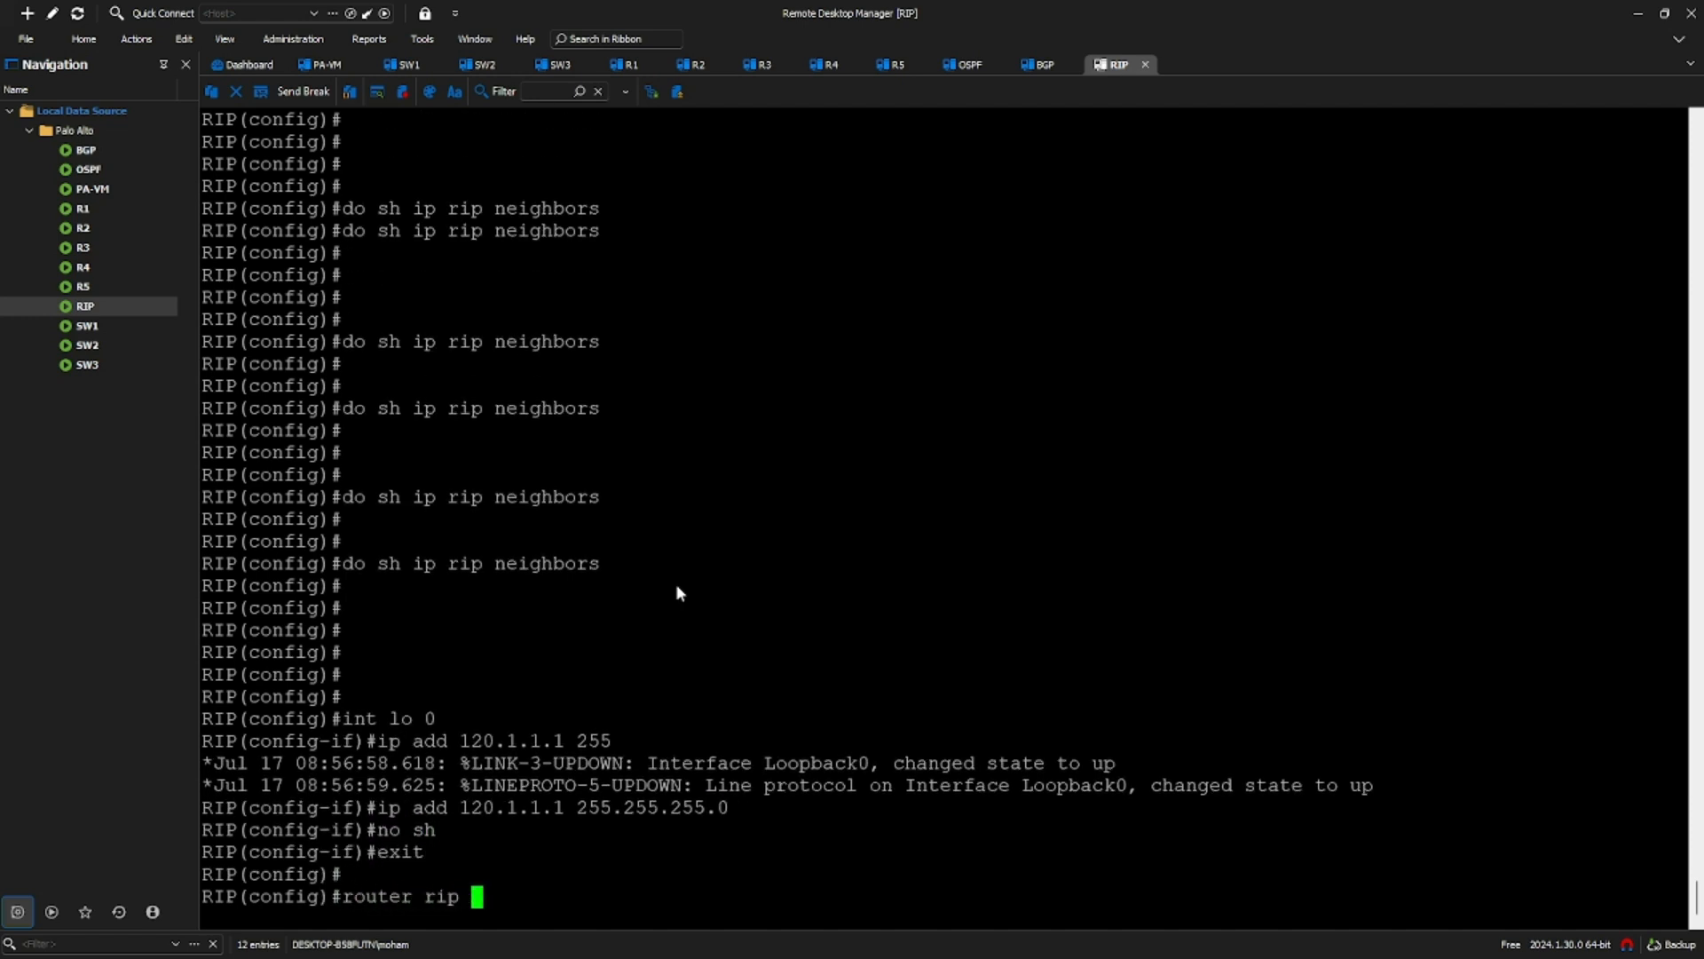
pyautogui.press('Return')
pyautogui.write('net 1')
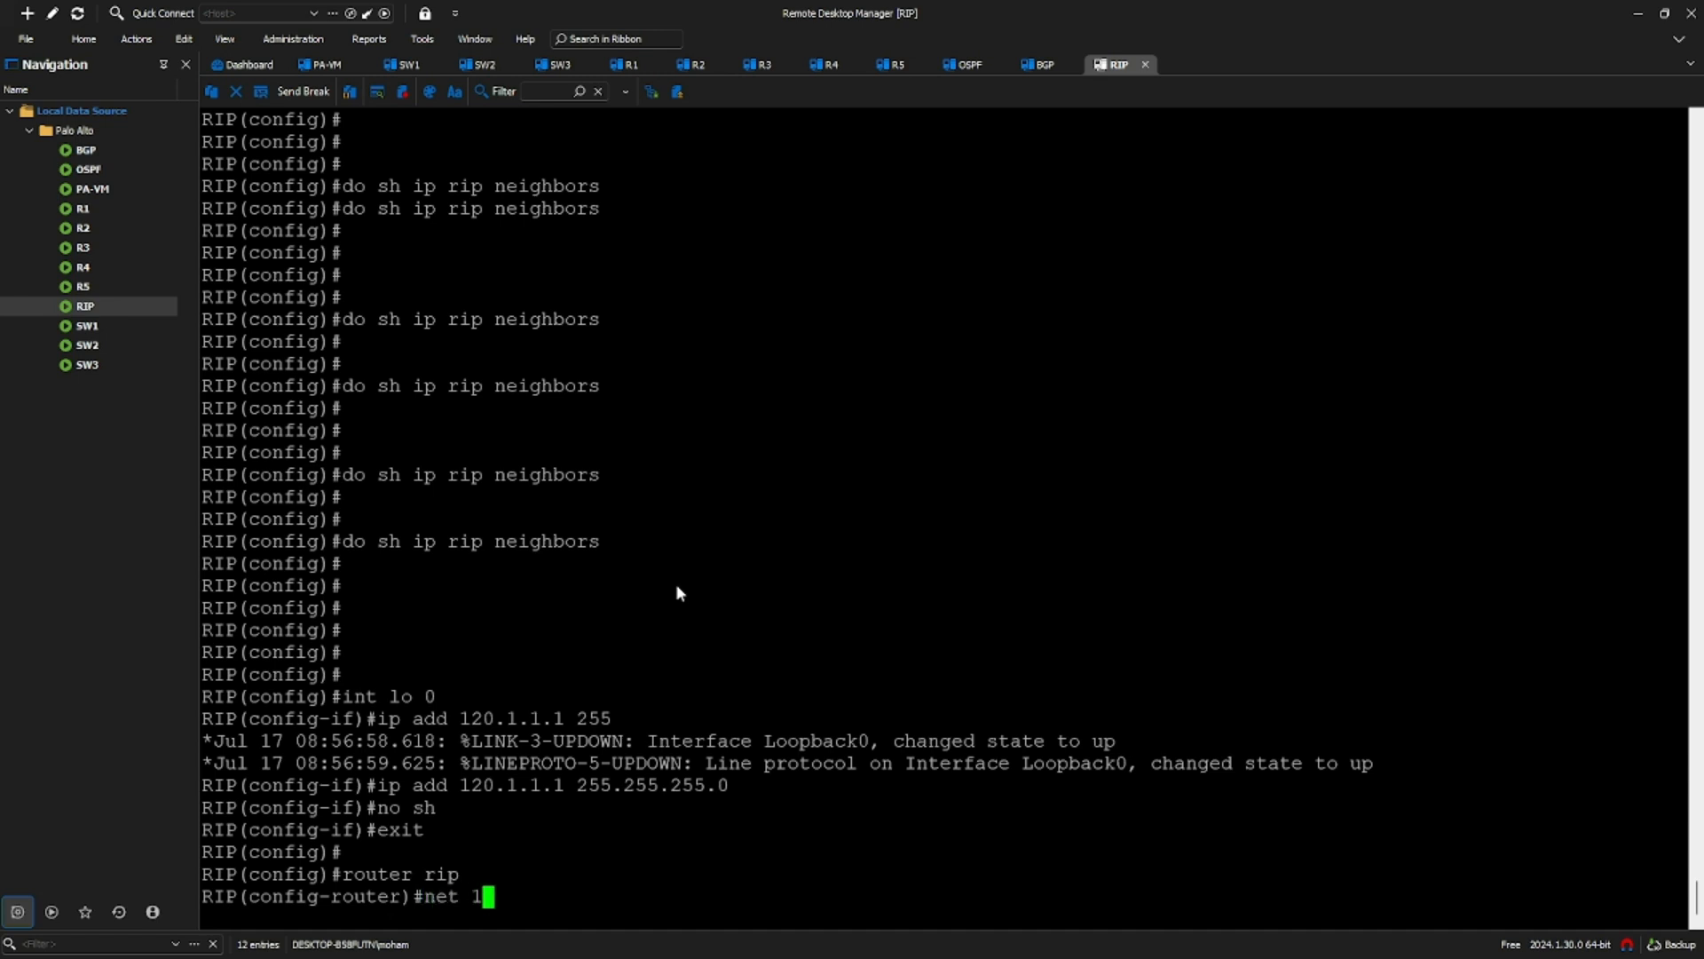
pyautogui.write('20.1.1.0')
pyautogui.press('Return')
pyautogui.write('exit')
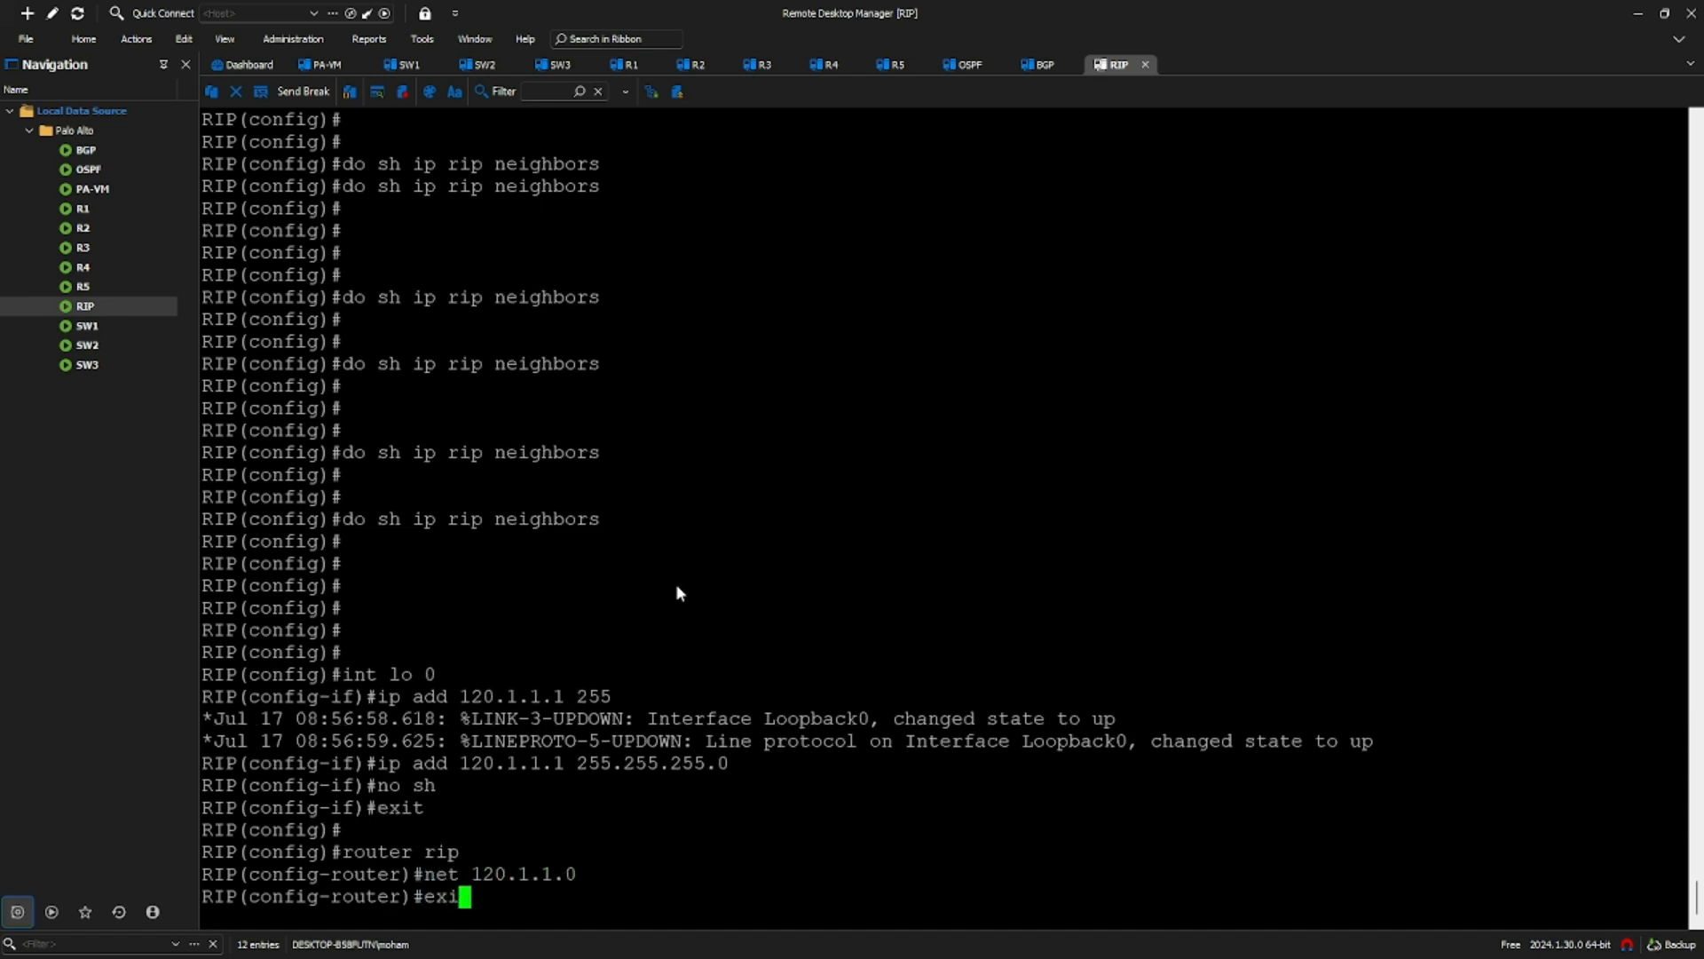
pyautogui.press('Return')
pyautogui.press('Return')
# - Save the RIP router's configuration with do wr
pyautogui.write('do wr')
pyautogui.press('Return')
pyautogui.press('Return')
pyautogui.press('Return')
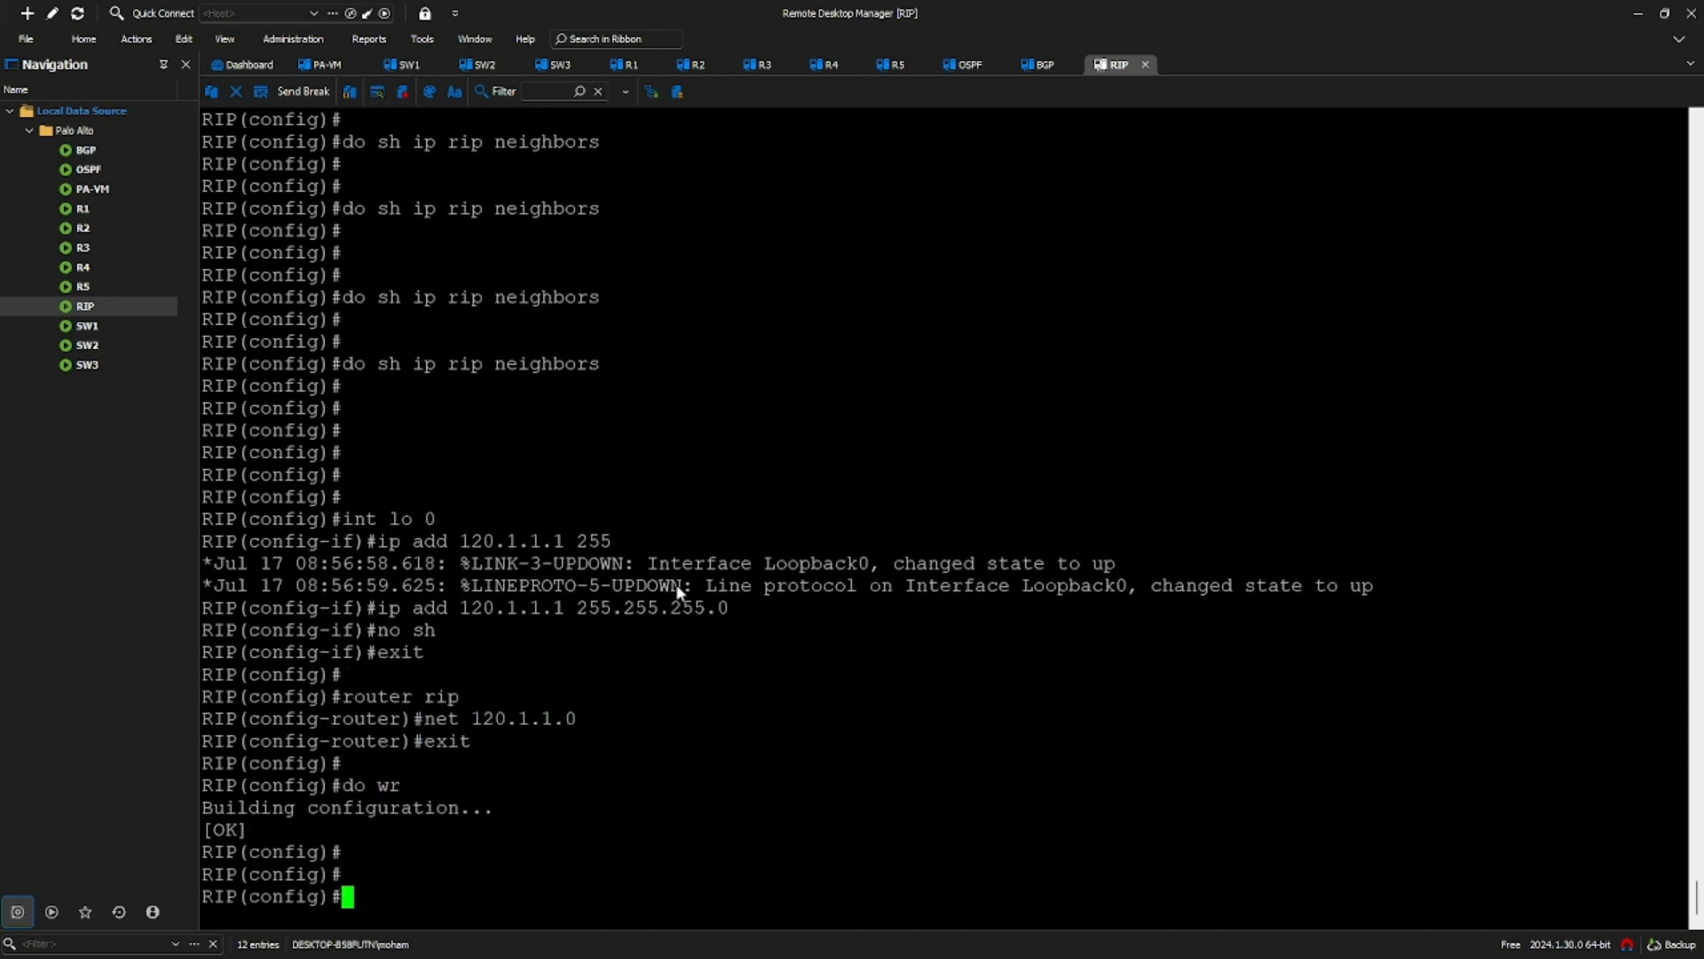
# - Show the firewall's routing table with show routing route in the PA-VM session and highlight the 120.0.0.0/8 route
pyautogui.click(326, 64)
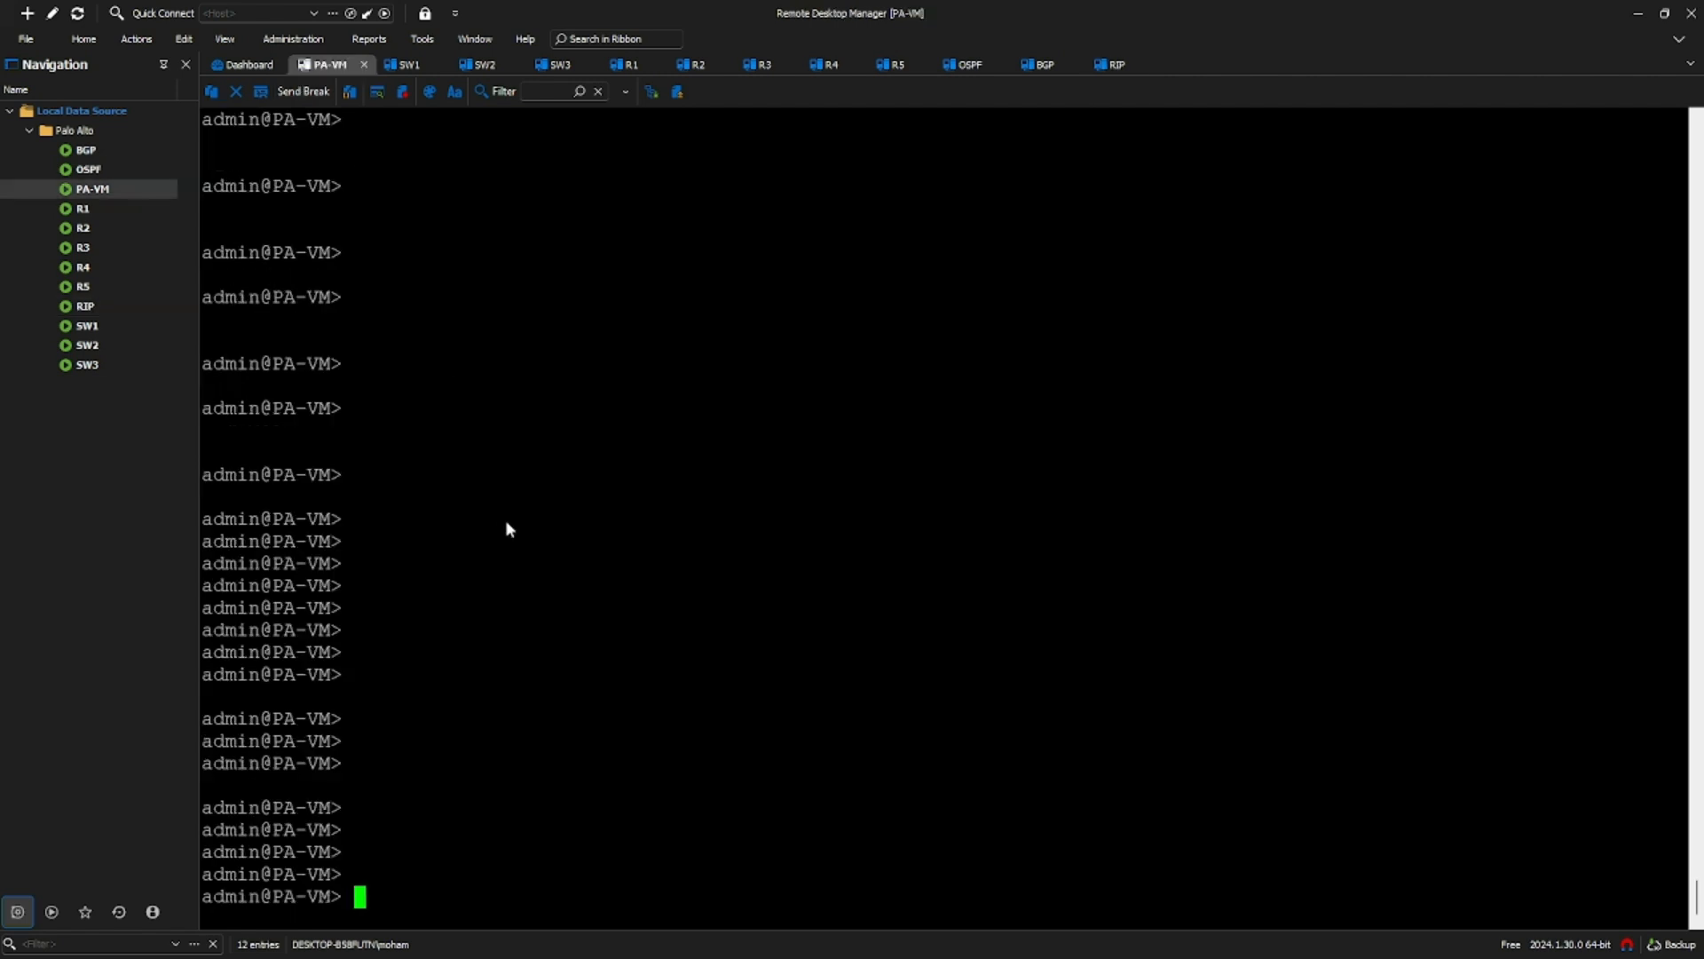
pyautogui.press('Return')
pyautogui.press('Return')
pyautogui.press('Return')
pyautogui.write('show routing i')
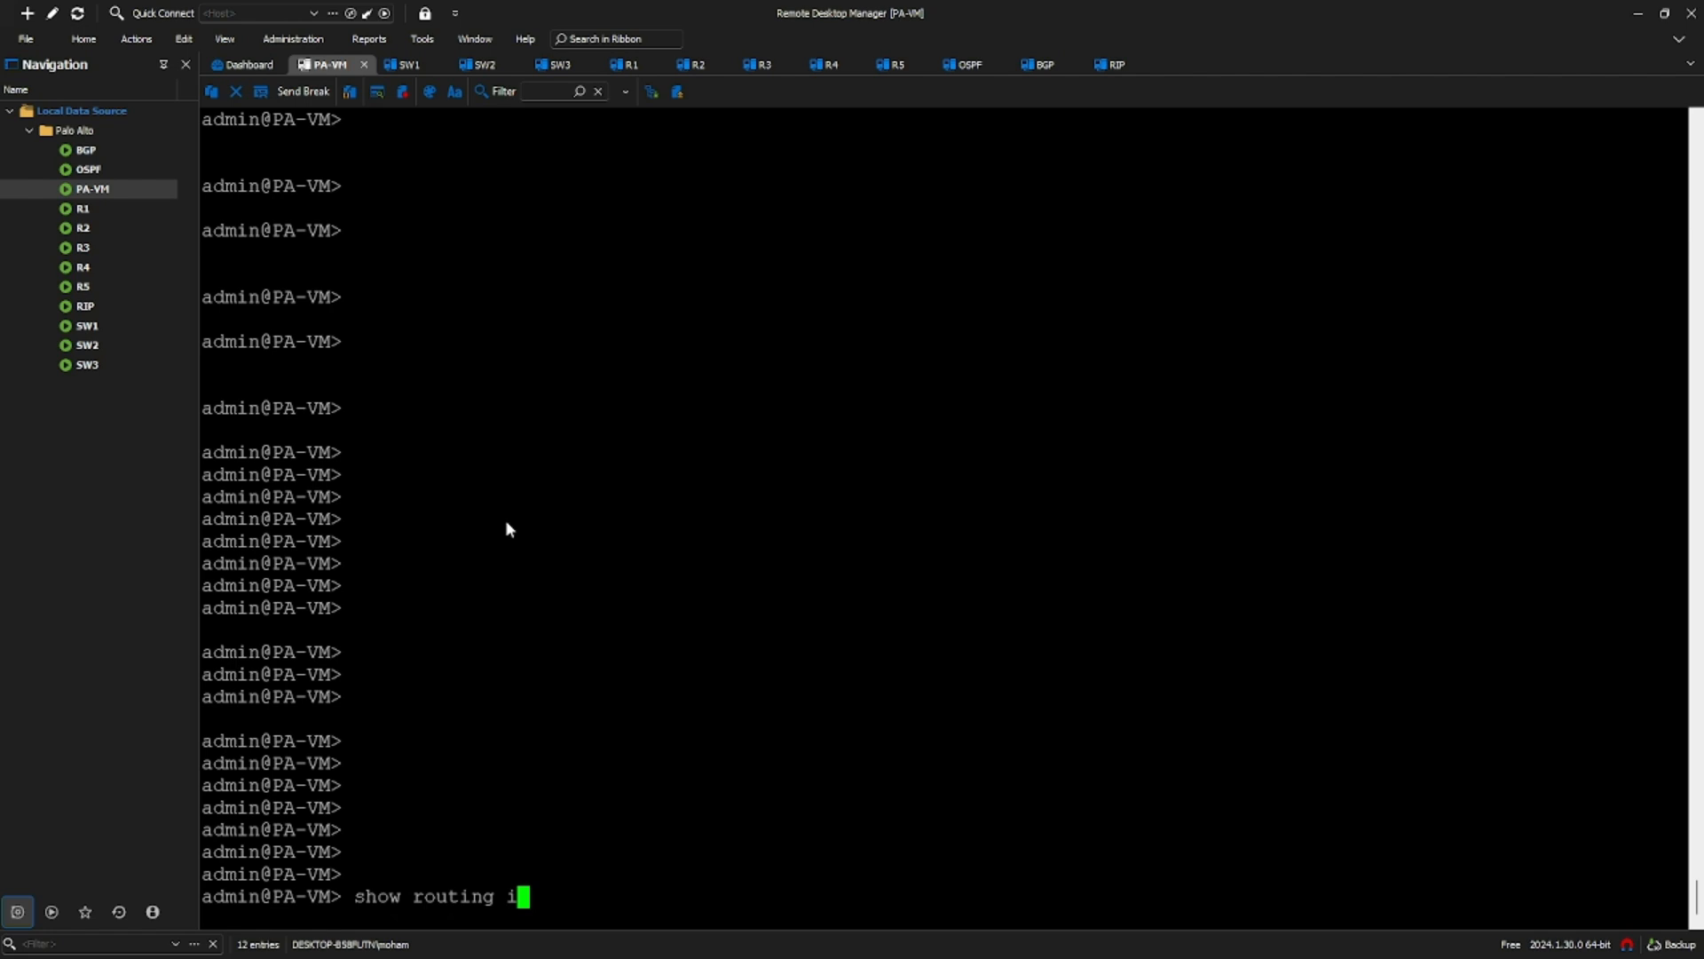
pyautogui.press('BackSpace')
pyautogui.write('route')
pyautogui.press('Return')
pyautogui.press('space')
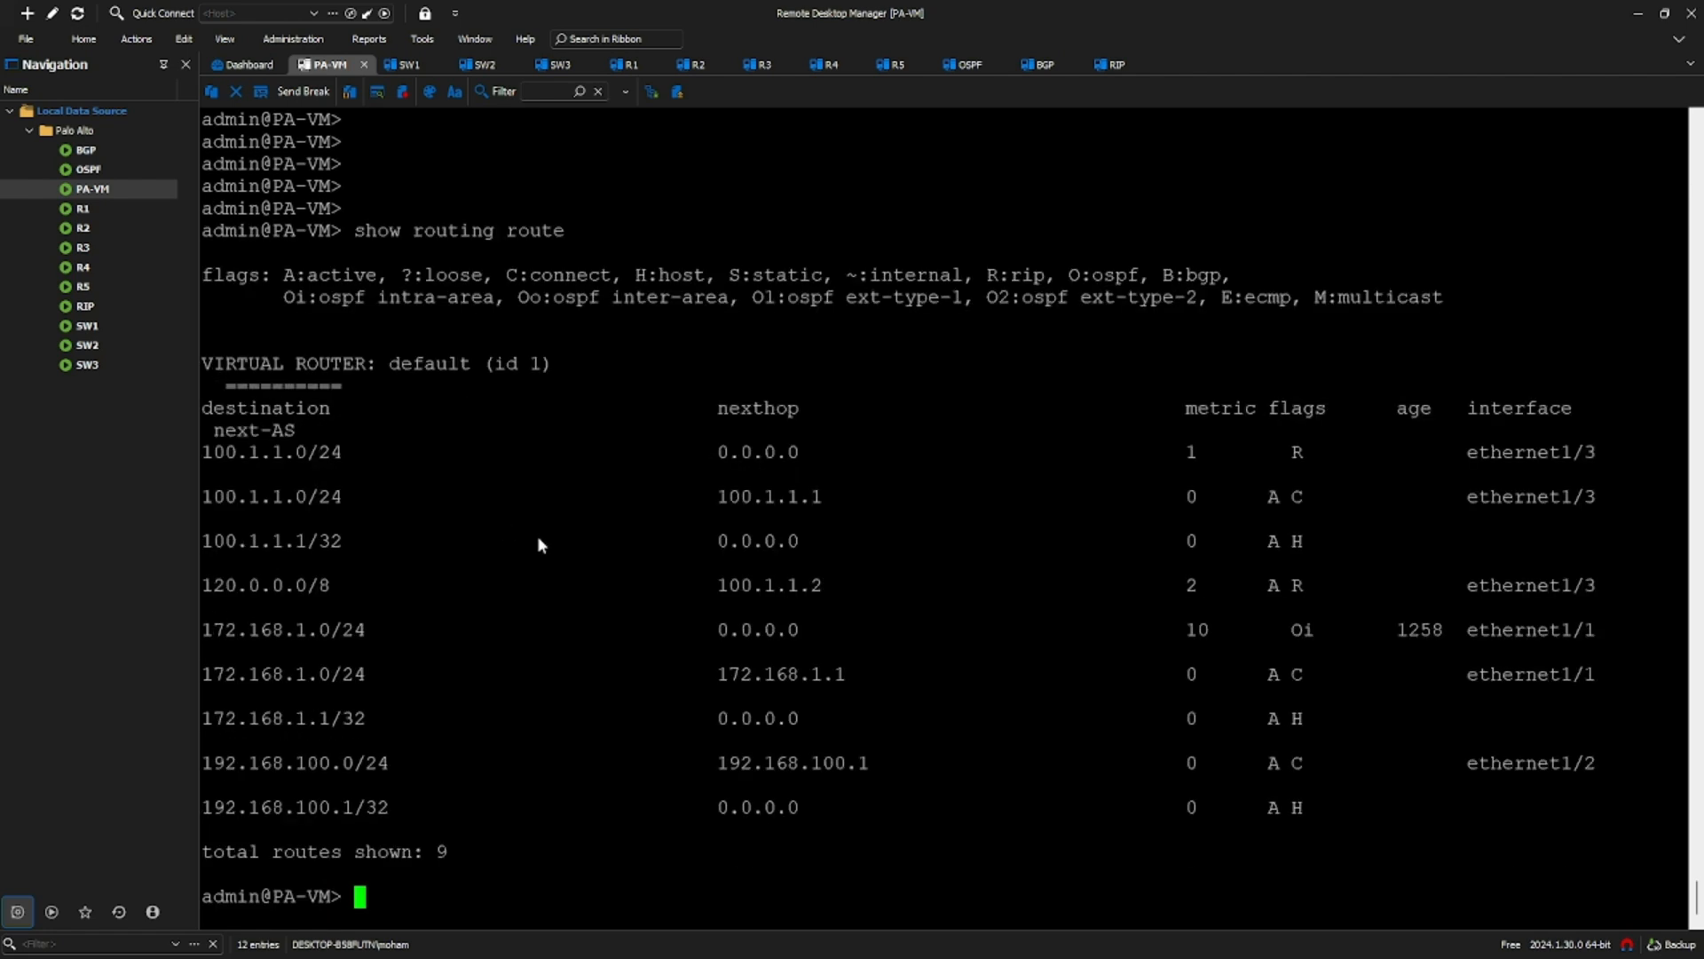
pyautogui.moveTo(200, 584); pyautogui.dragTo(801, 590)
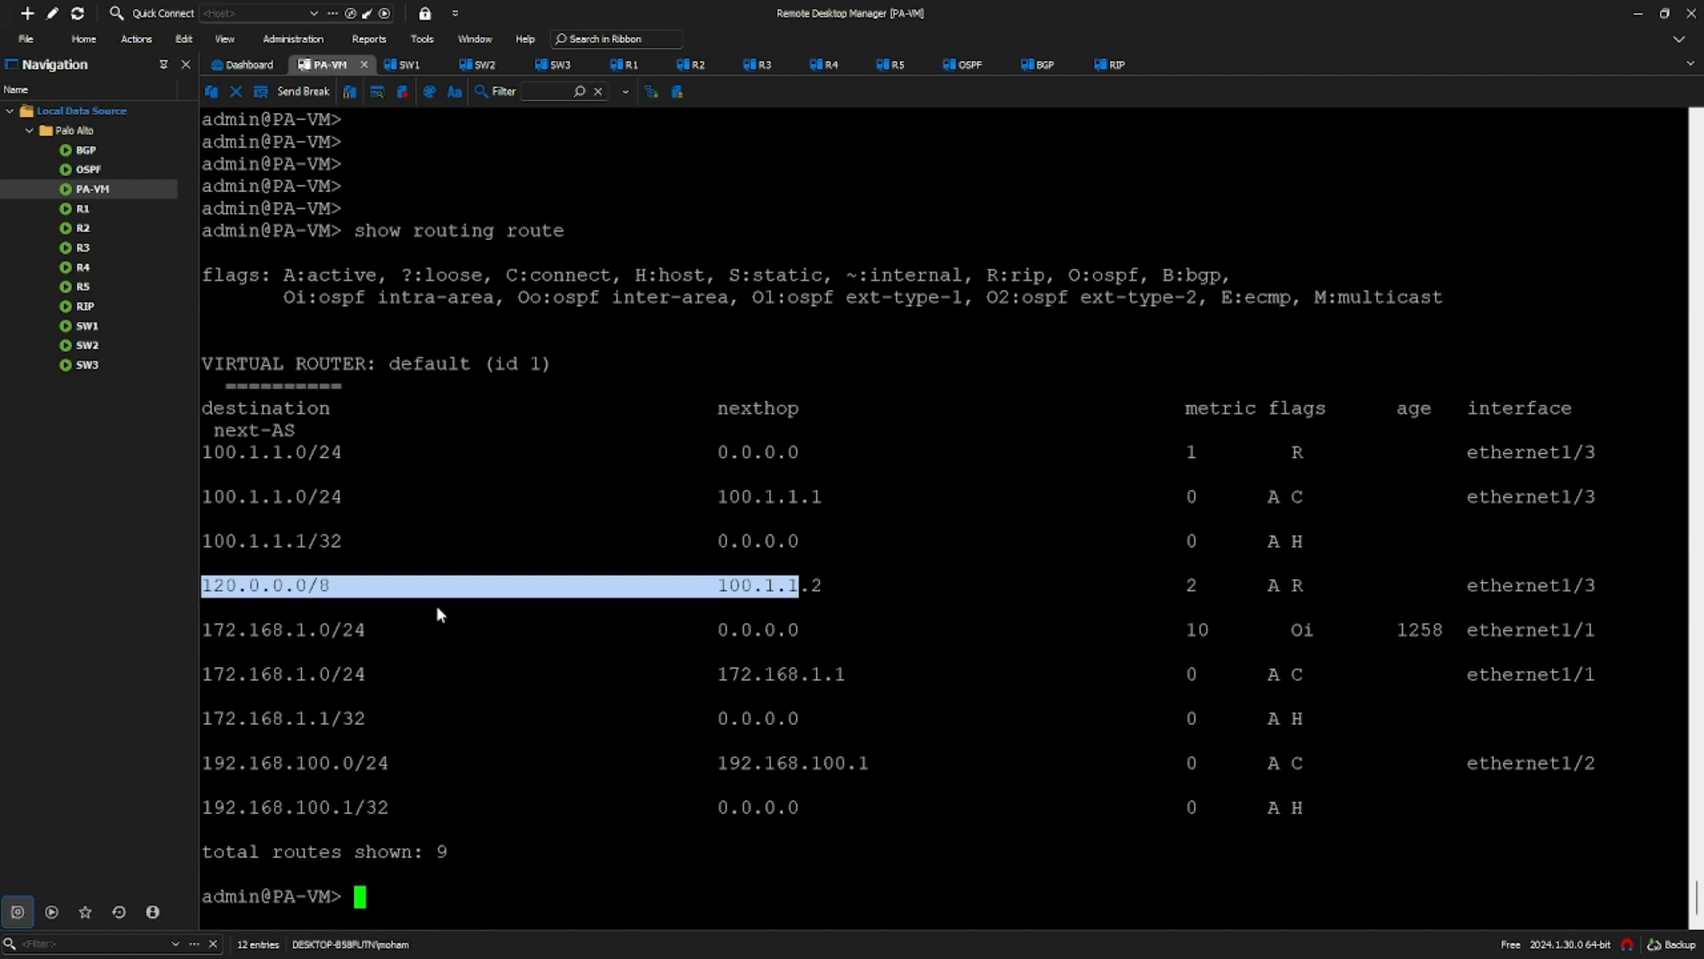
pyautogui.click(437, 608)
pyautogui.press('Return')
pyautogui.press('Return')
pyautogui.press('Return')
pyautogui.press('Return')
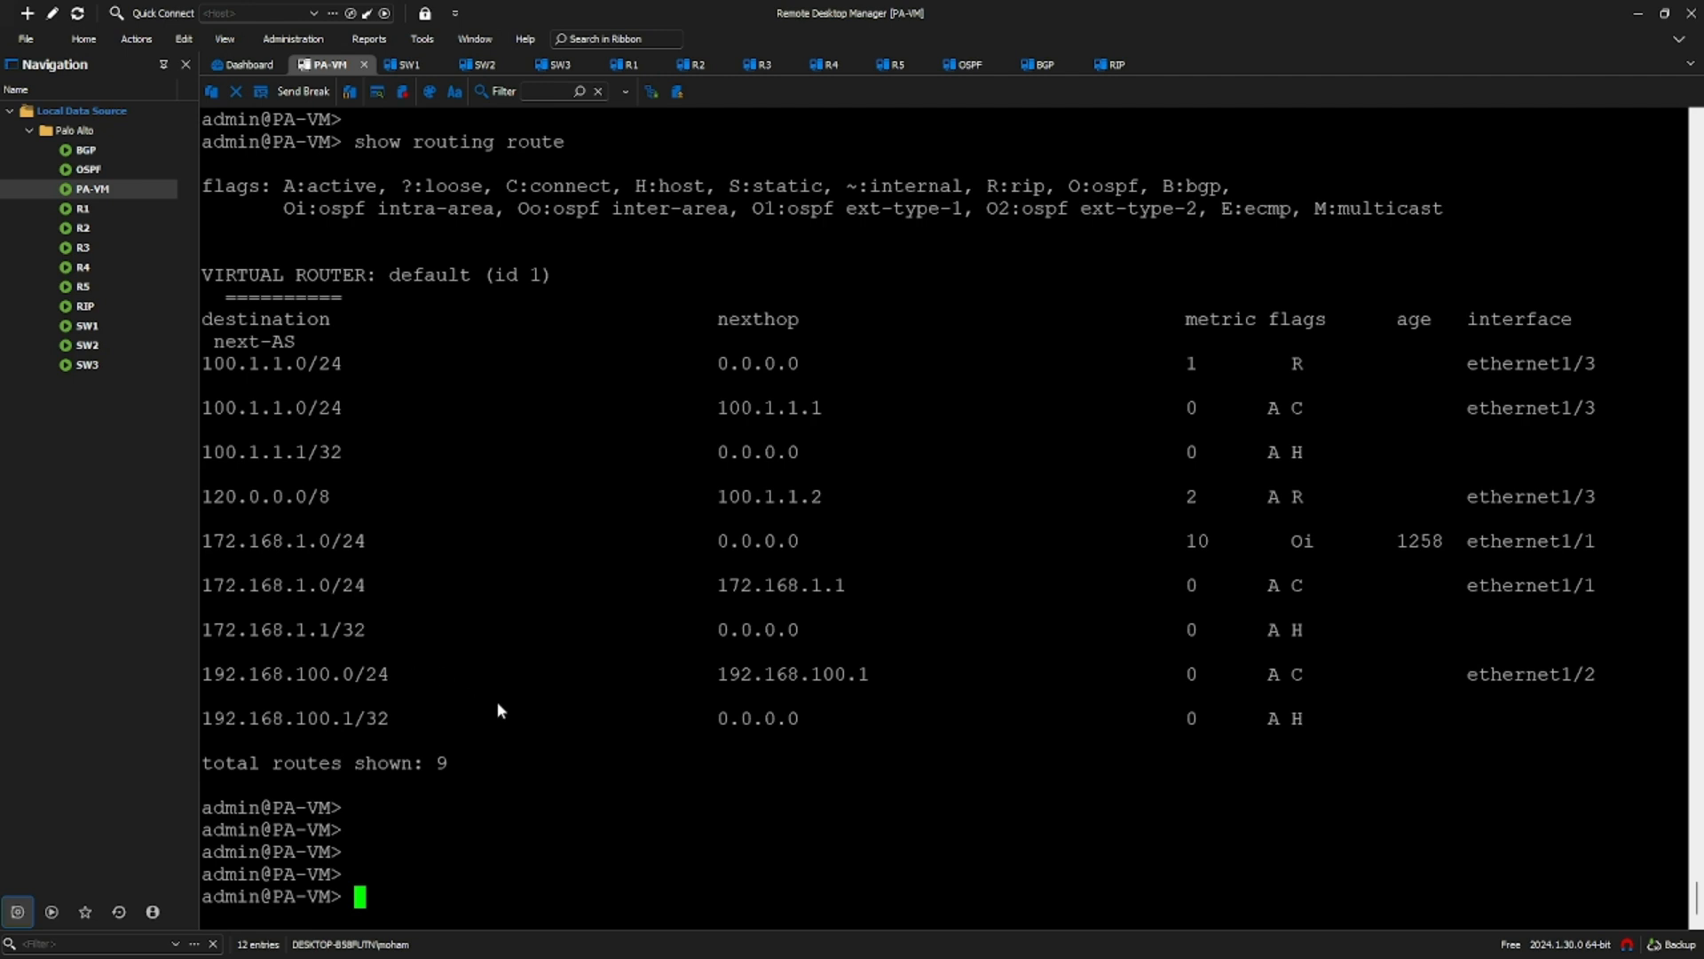
# - Set the RIP process on the RIP router to version 2 and return to global configuration mode
pyautogui.click(1109, 65)
pyautogui.write('router rip')
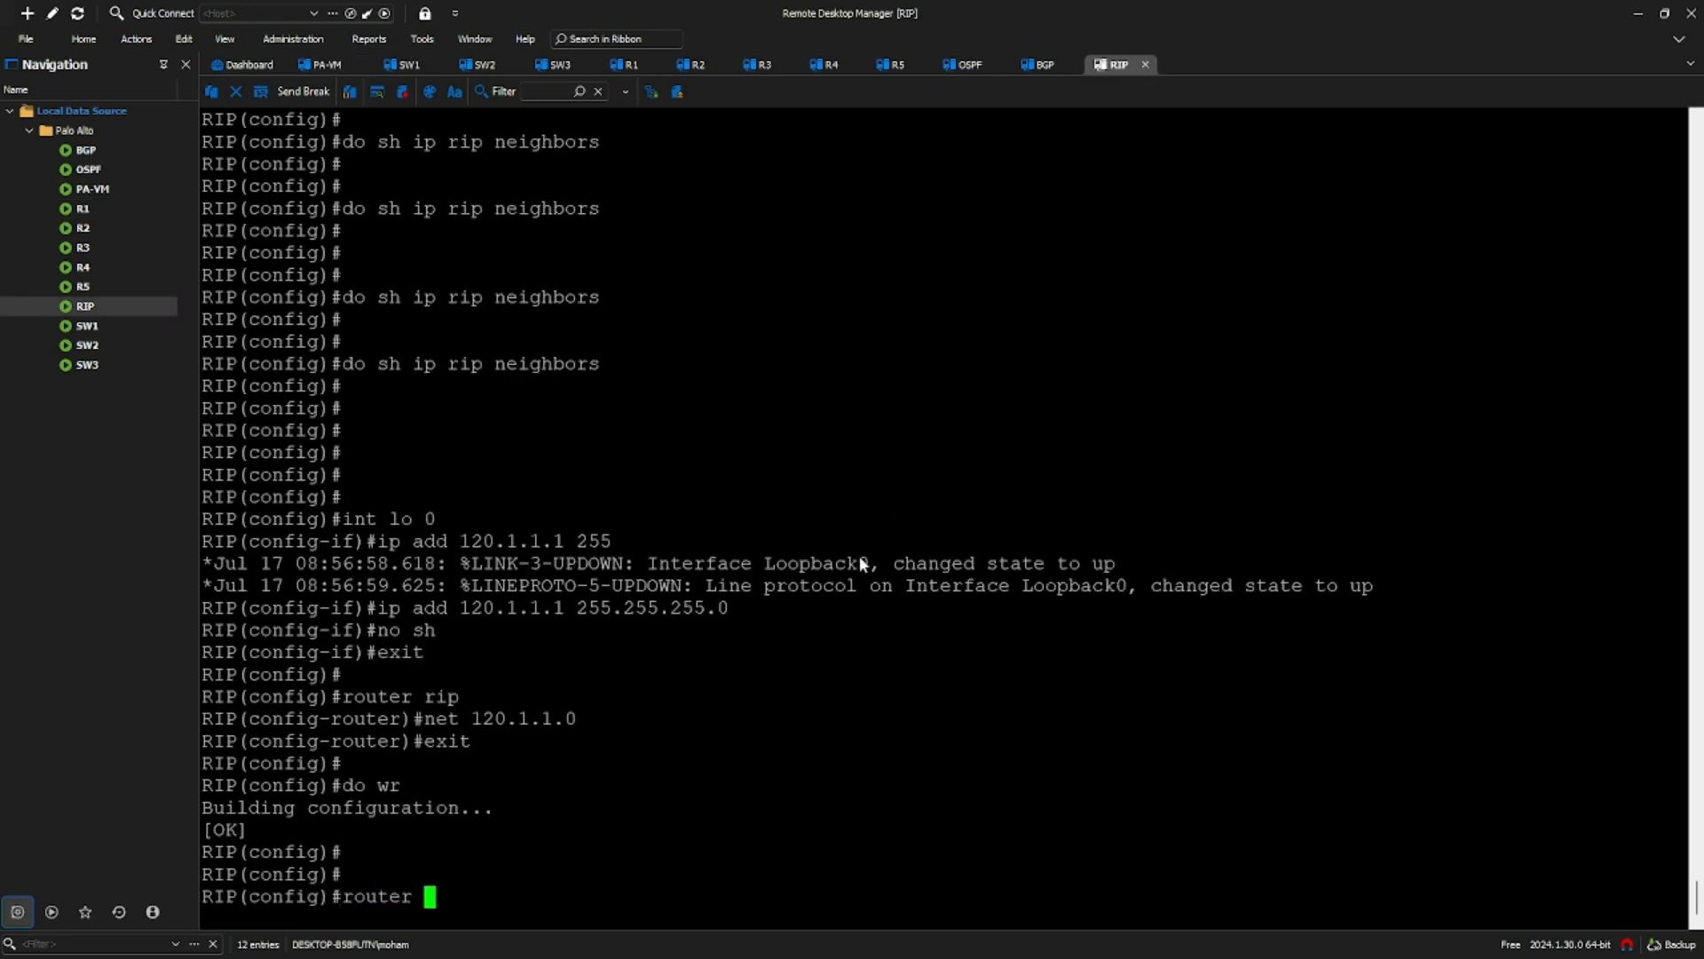
pyautogui.press('Return')
pyautogui.write('ver')
pyautogui.press('Tab')
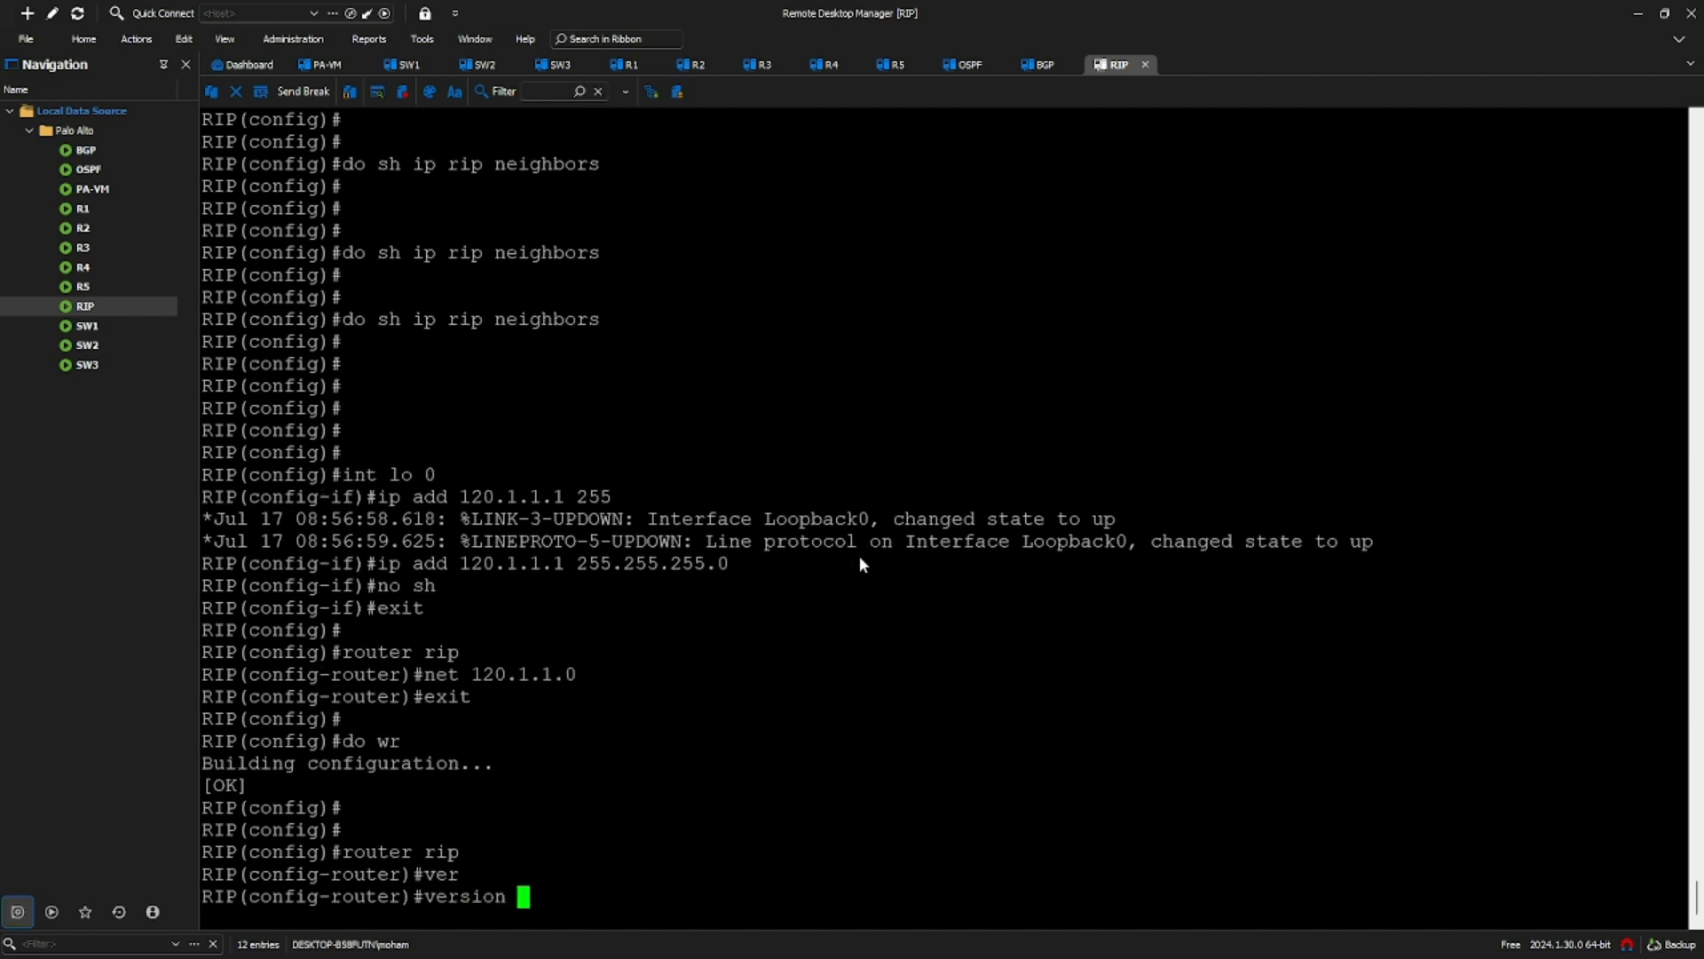
pyautogui.write('2')
pyautogui.press('Return')
pyautogui.write('exit')
pyautogui.press('Return')
pyautogui.press('Return')
pyautogui.press('Return')
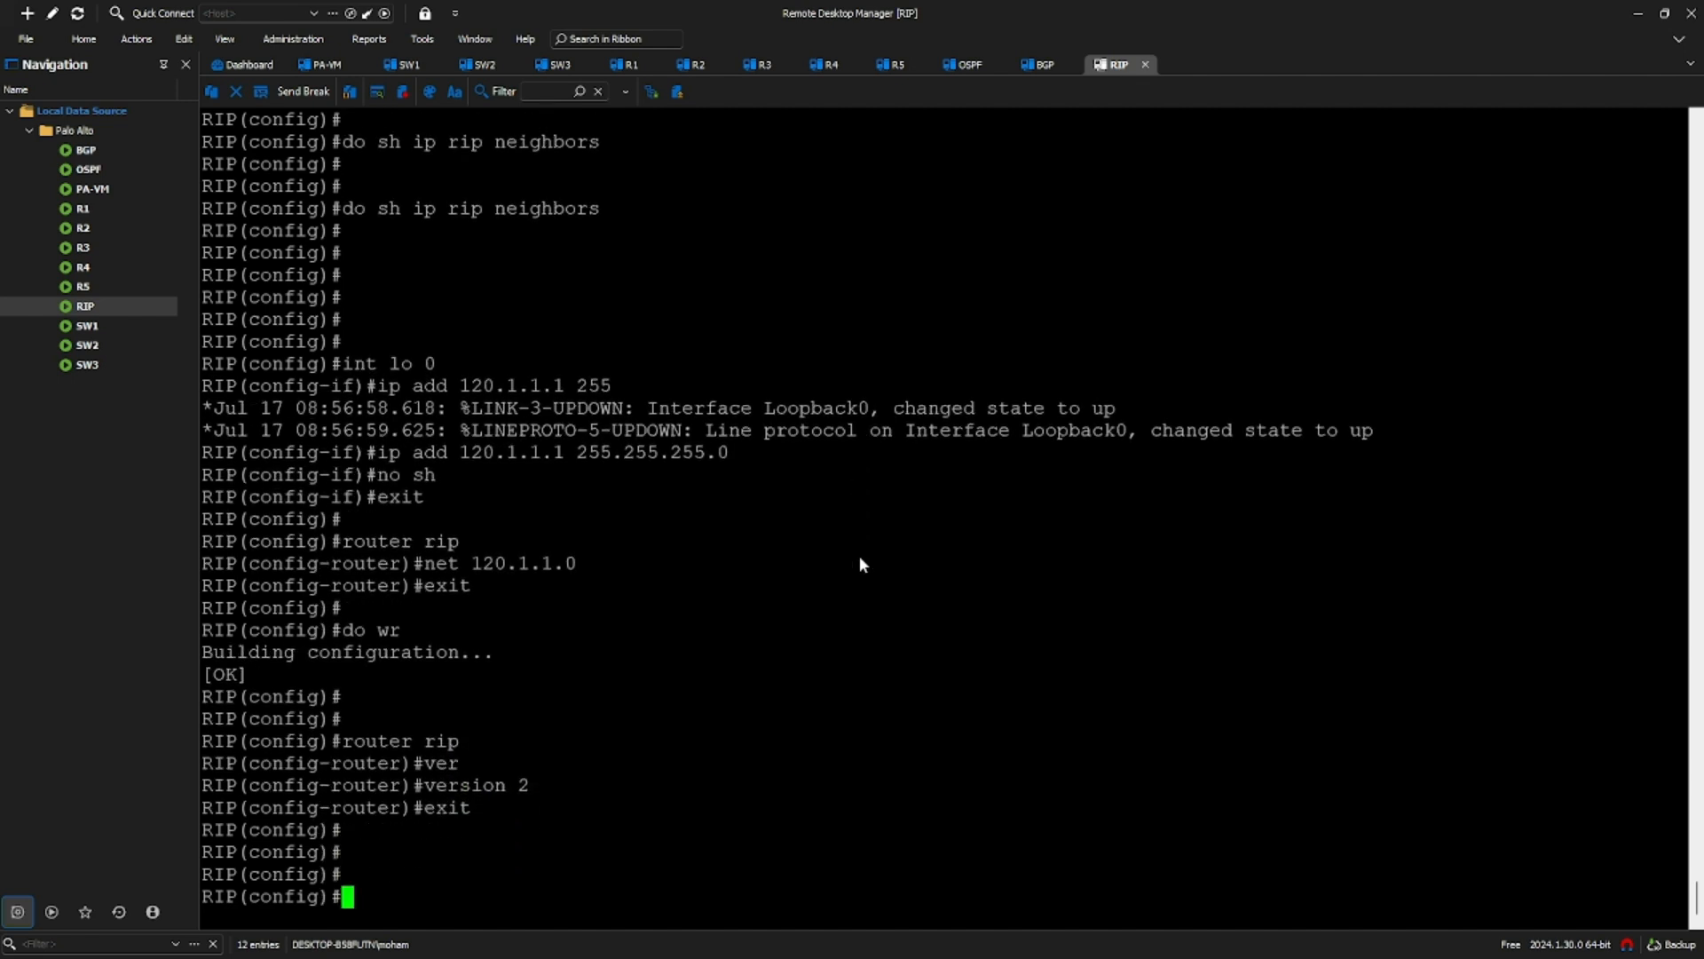
# - Try to show the firewall's RIP peers with show routing rip pe in the PA-VM session
pyautogui.click(327, 65)
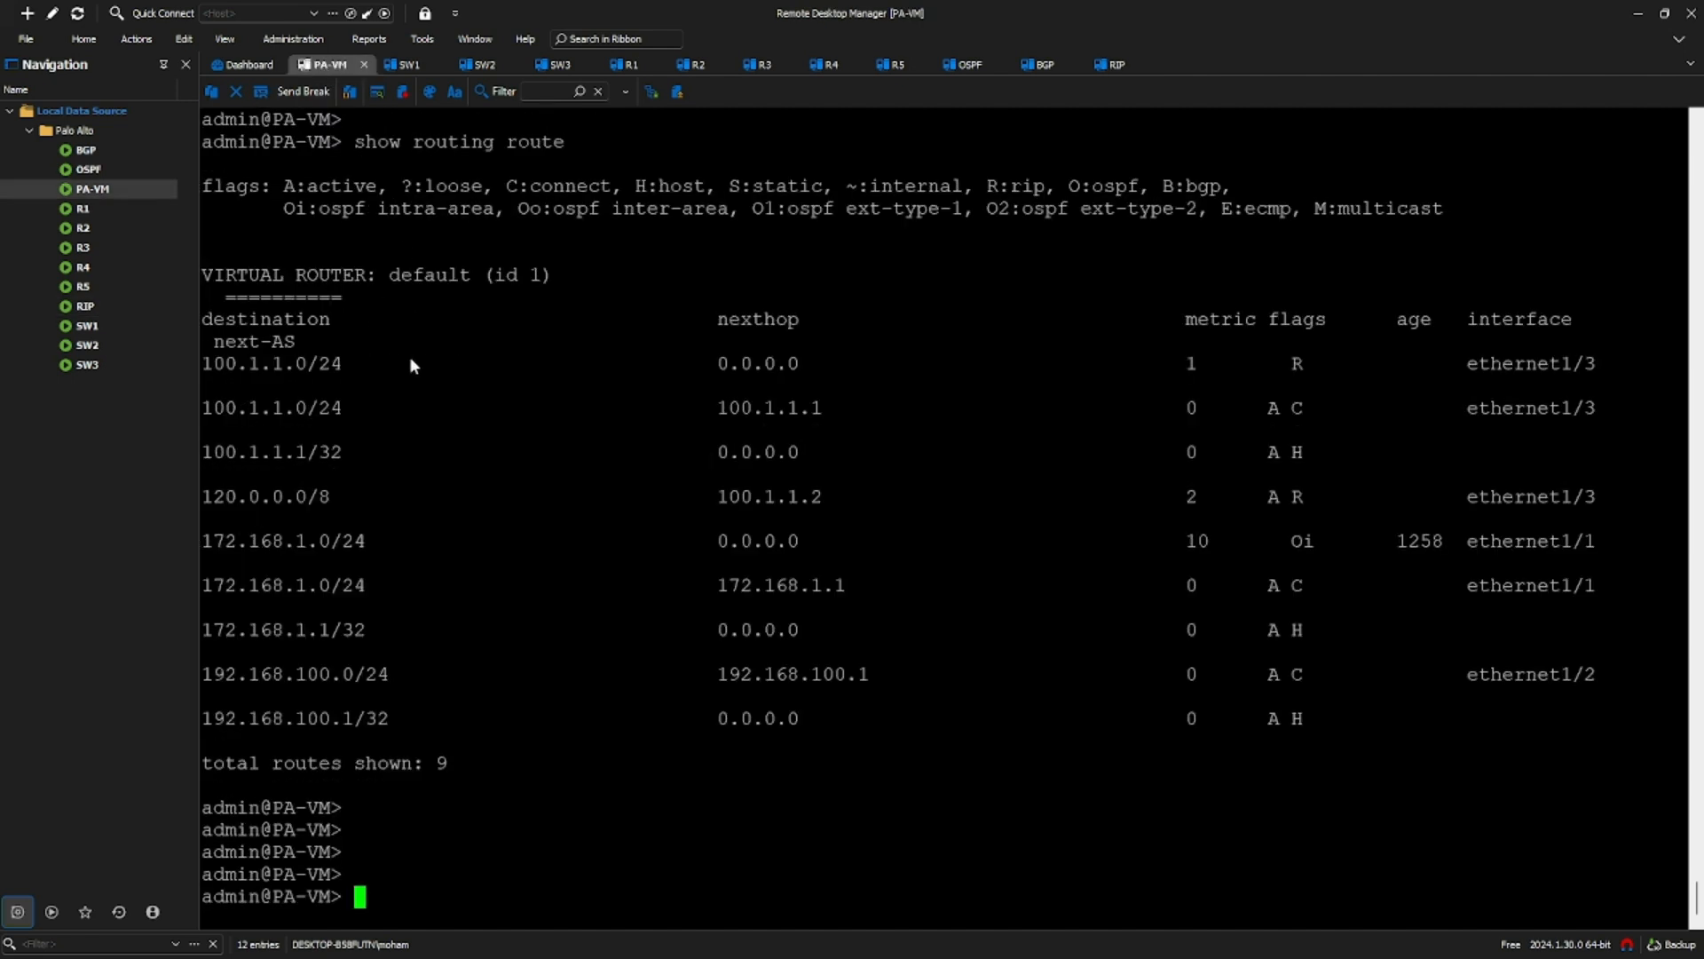
pyautogui.press('Return')
pyautogui.write('show routing rip pe')
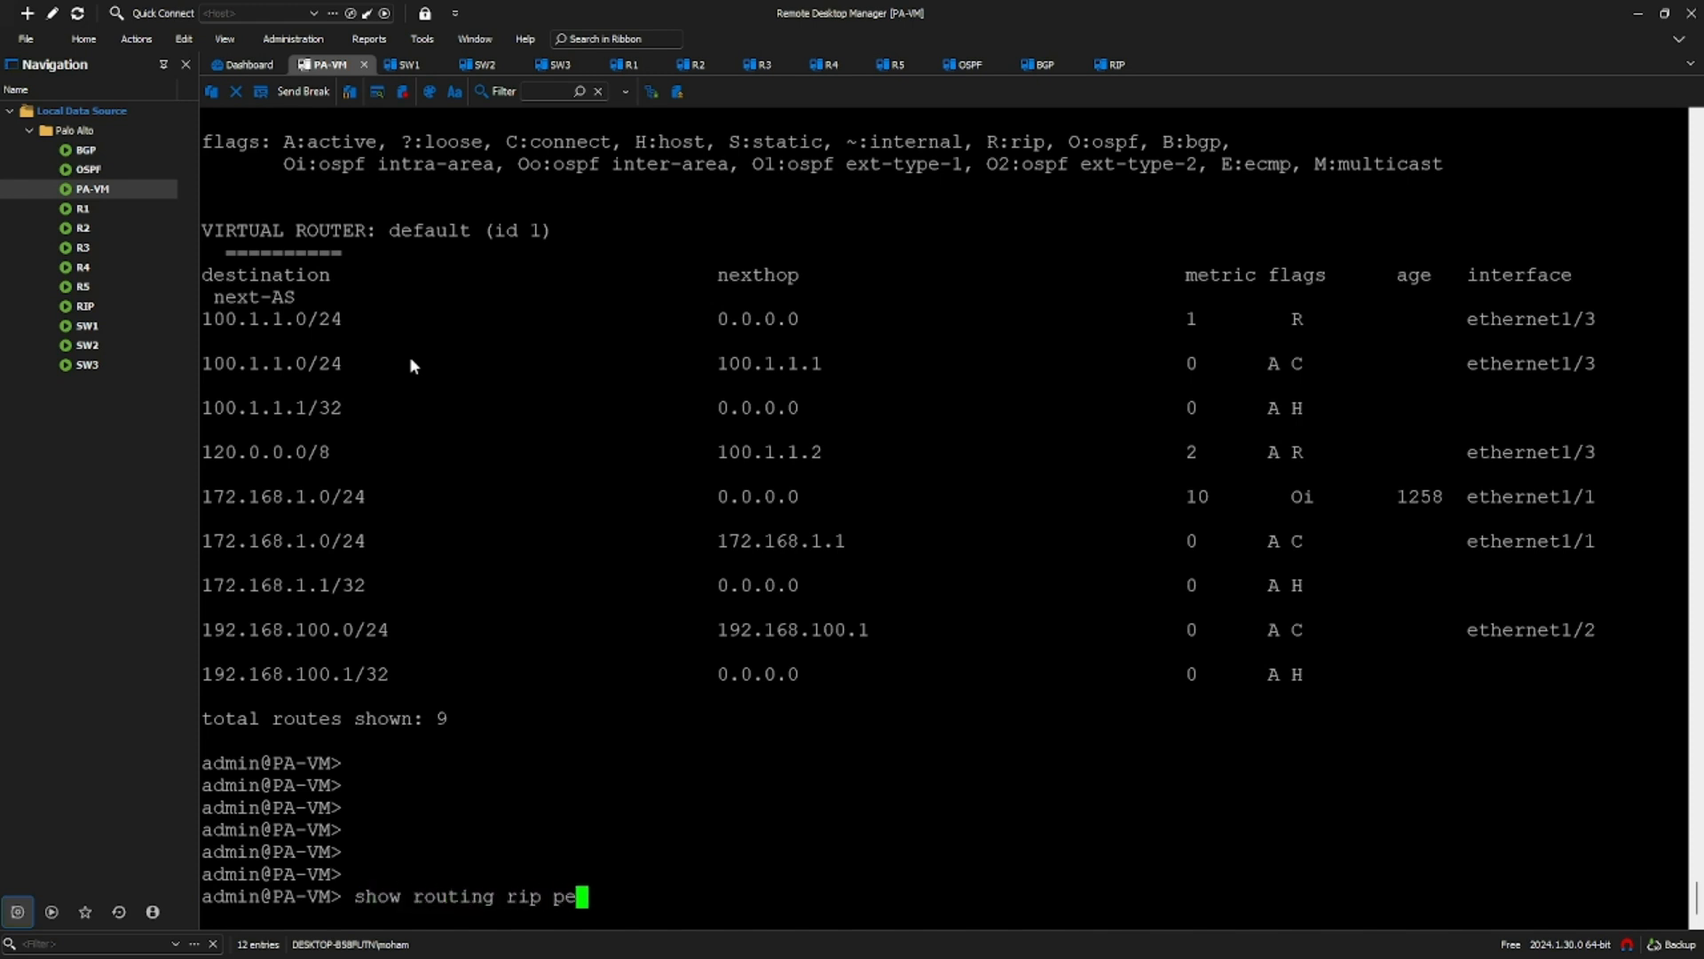
pyautogui.press('Return')
# - Check the available routing protocol options and show the firewall's RIP peer details with show routing protocol rip peer
pyautogui.press('Up')
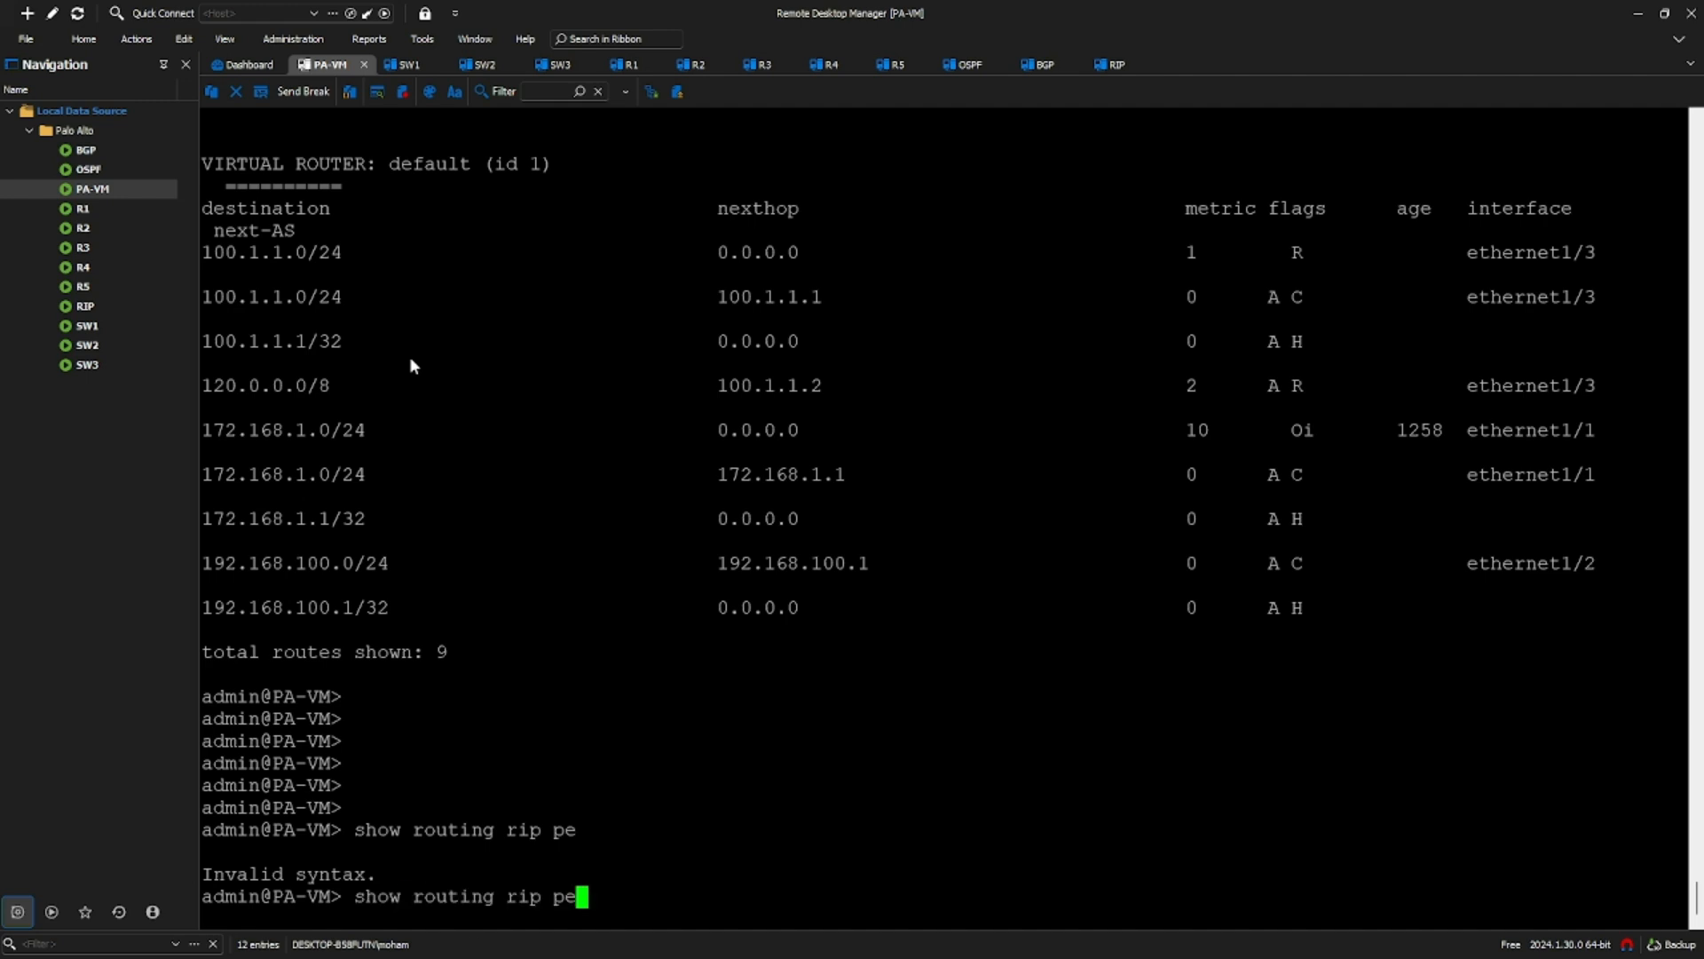
pyautogui.write('e')
pyautogui.press('BackSpace')
pyautogui.press('BackSpace')
pyautogui.press('BackSpace')
pyautogui.press('BackSpace')
pyautogui.press('BackSpace')
pyautogui.press('BackSpace')
pyautogui.write('protocol r')
pyautogui.press('?')
pyautogui.write('o~')
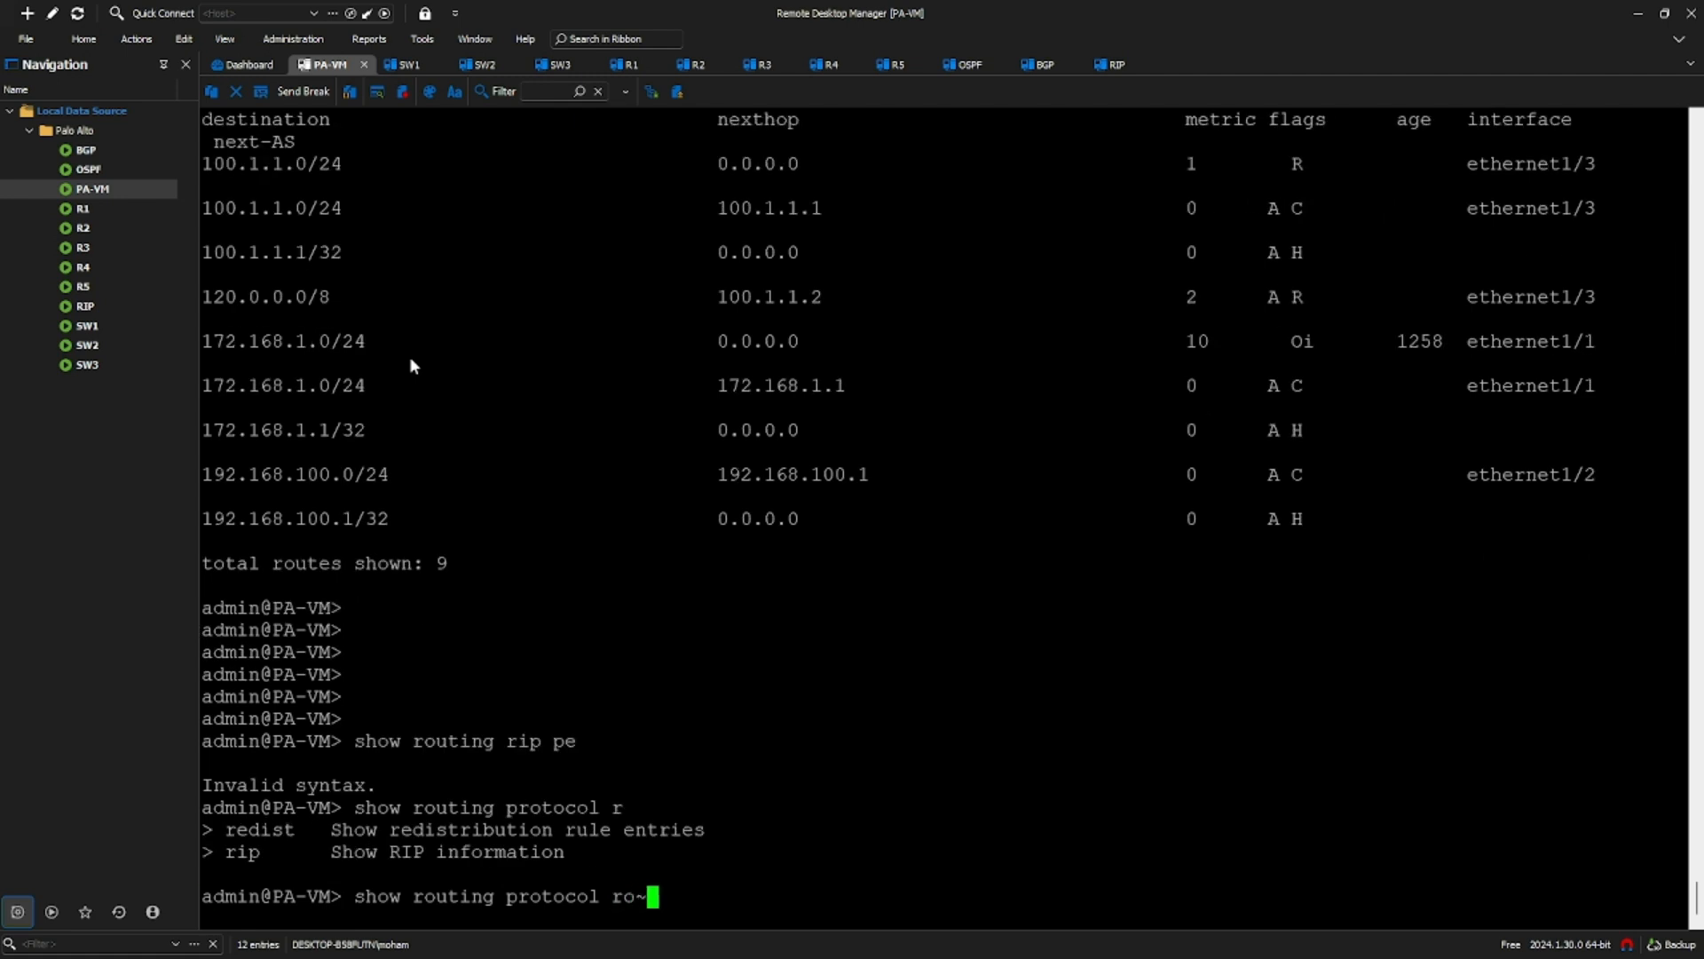
pyautogui.press('BackSpace')
pyautogui.write('ip peer')
pyautogui.press('Return')
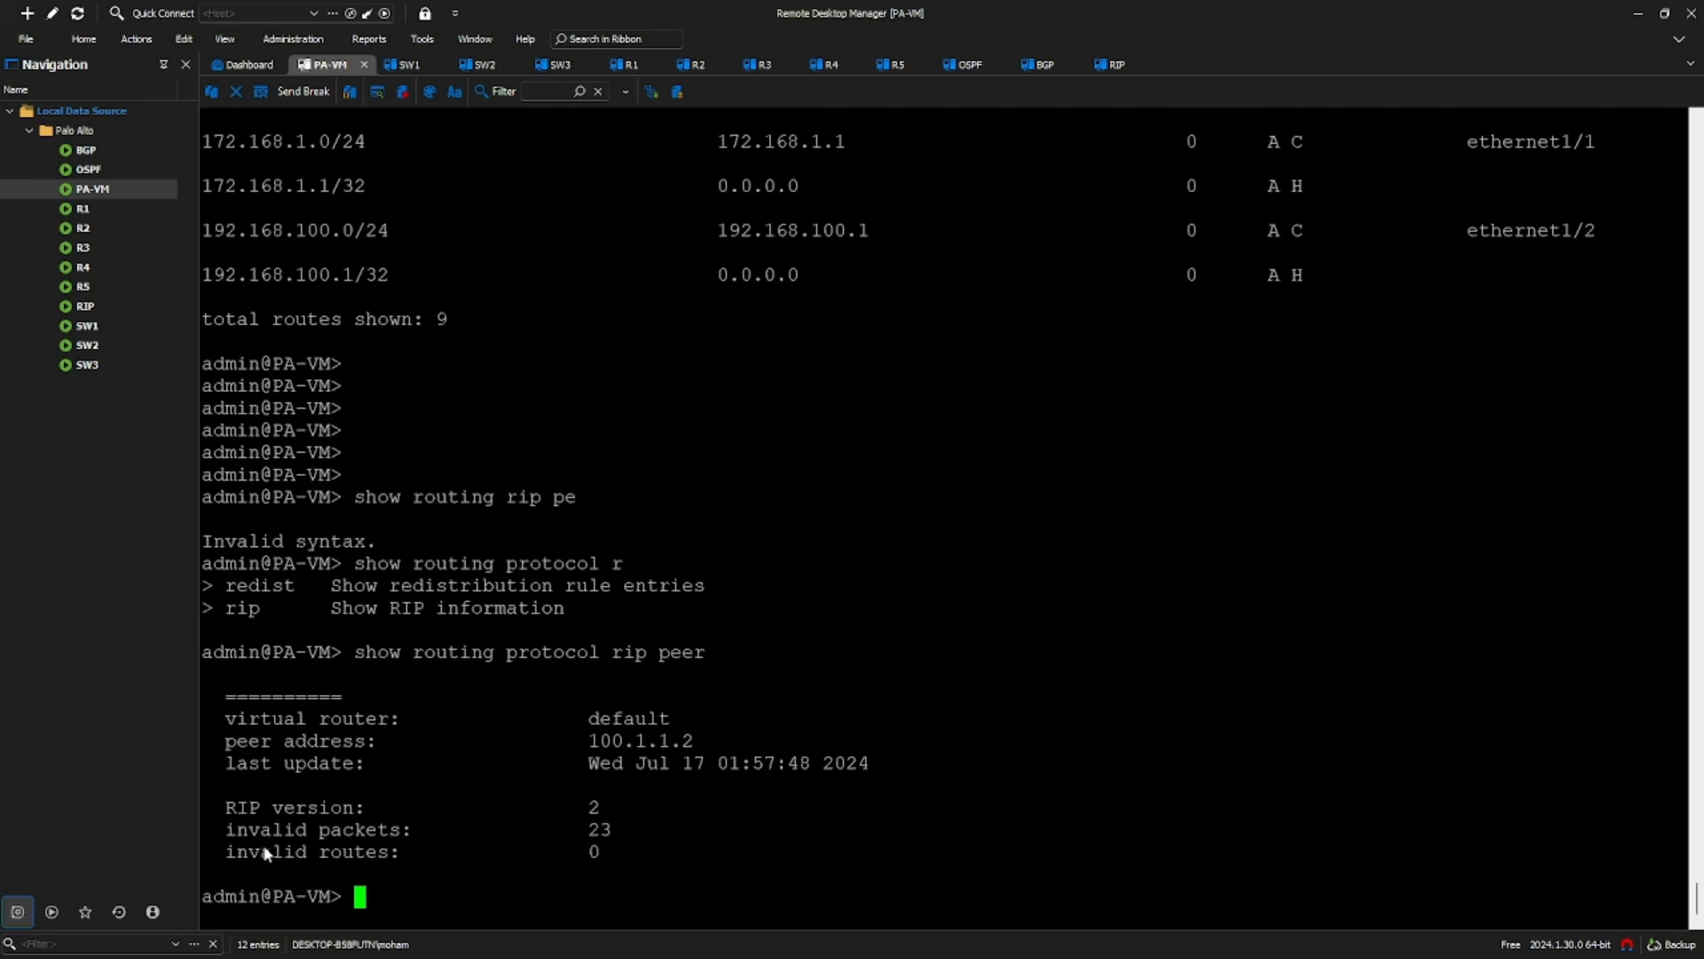
# - Highlight the invalid packets count, the RIP version and the peer address in the RIP peer output
pyautogui.doubleClick(599, 831)
pyautogui.click(622, 837)
pyautogui.doubleClick(593, 833)
pyautogui.moveTo(609, 833); pyautogui.dragTo(609, 834)
pyautogui.click(618, 833)
pyautogui.moveTo(586, 811); pyautogui.dragTo(606, 812)
pyautogui.click(538, 811)
pyautogui.moveTo(577, 742); pyautogui.dragTo(694, 743)
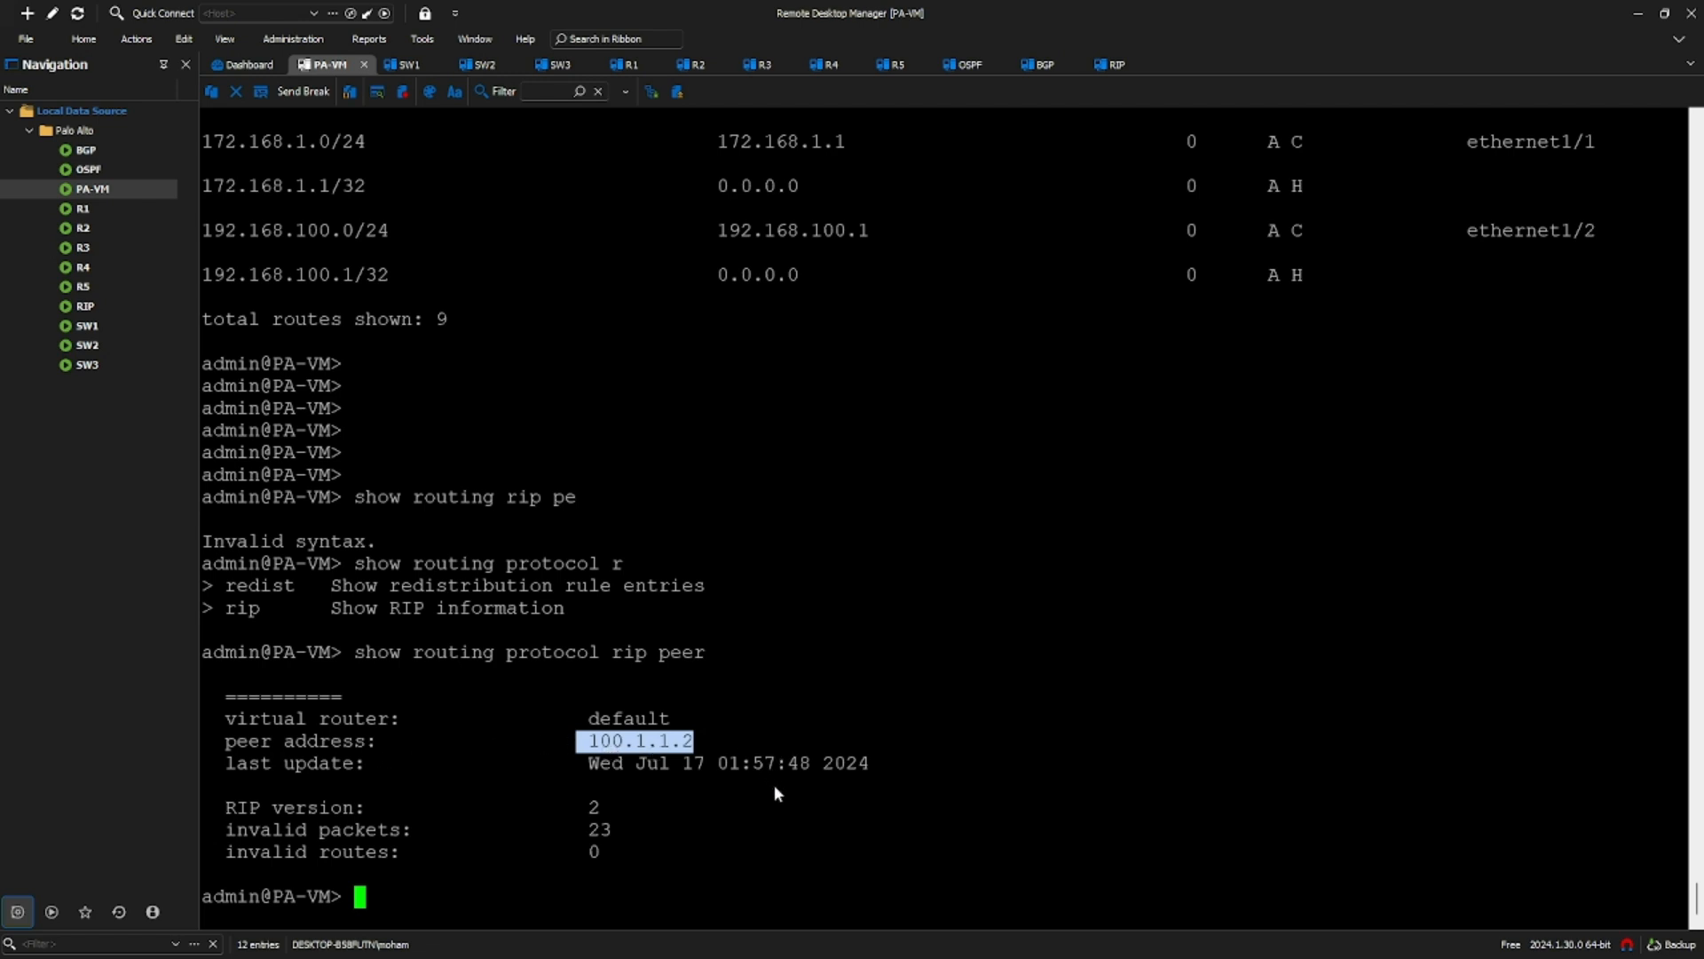
pyautogui.click(886, 700)
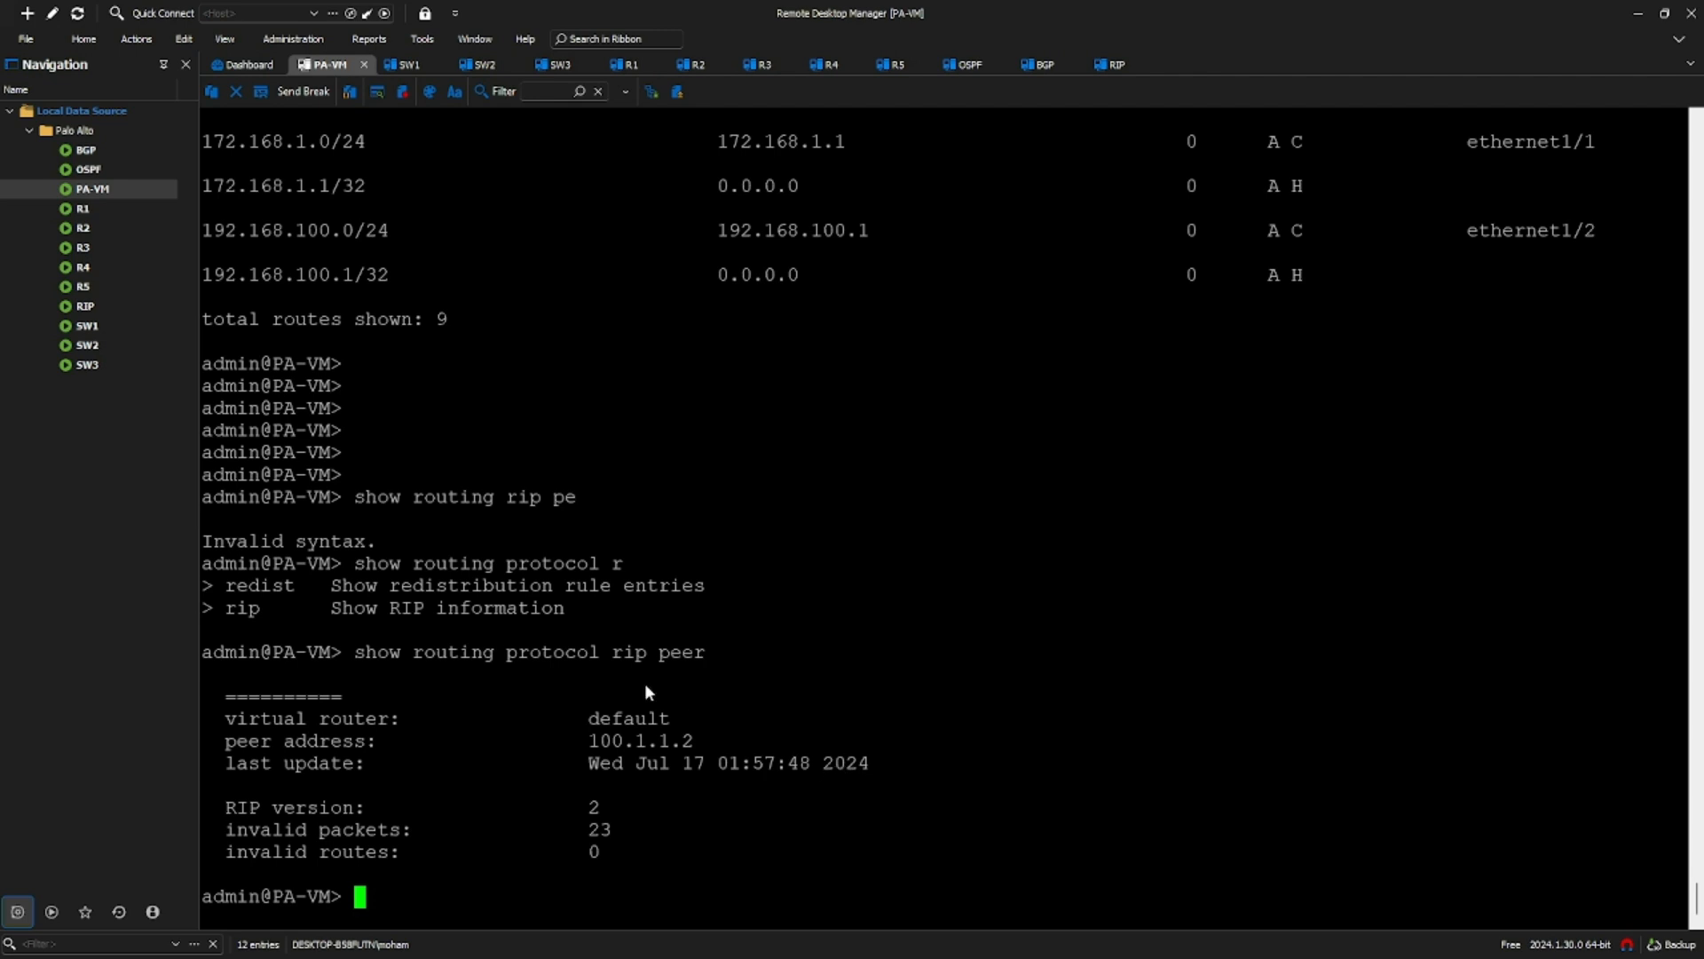
# - Show the firewall's routing table again with show routing route and highlight the 120.0.0.0/8 destination
pyautogui.press('Return')
pyautogui.press('Return')
pyautogui.press('Return')
pyautogui.press('Return')
pyautogui.write('show routing route')
pyautogui.press('Return')
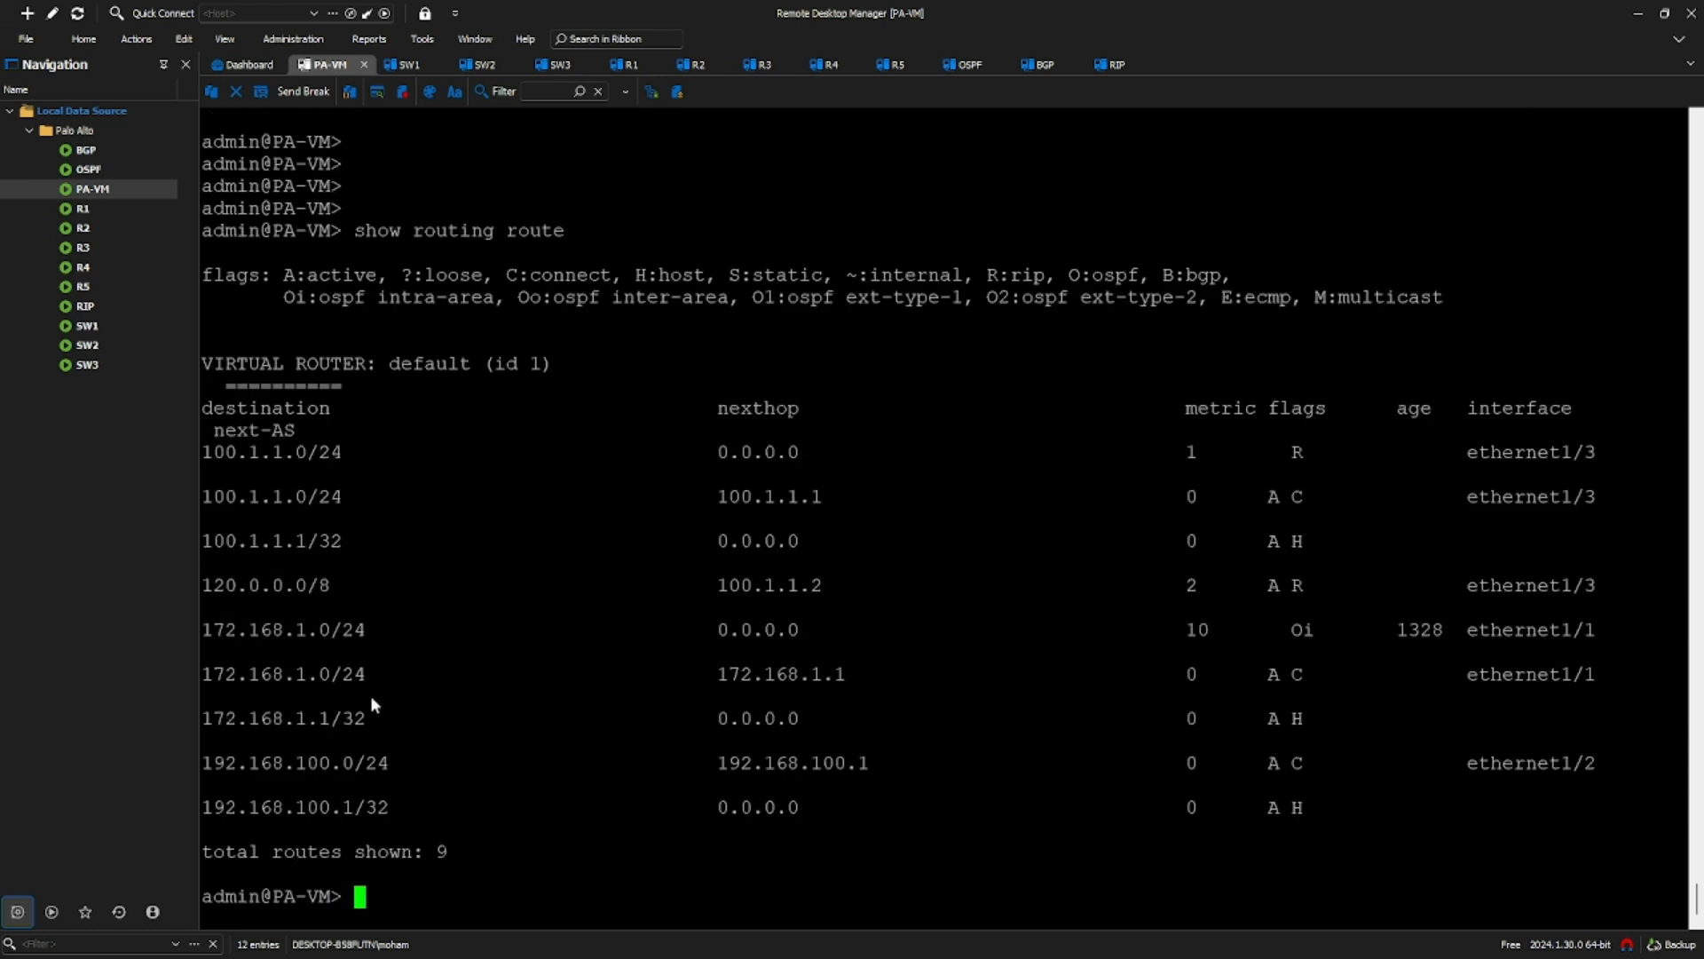
pyautogui.moveTo(203, 586); pyautogui.dragTo(344, 586)
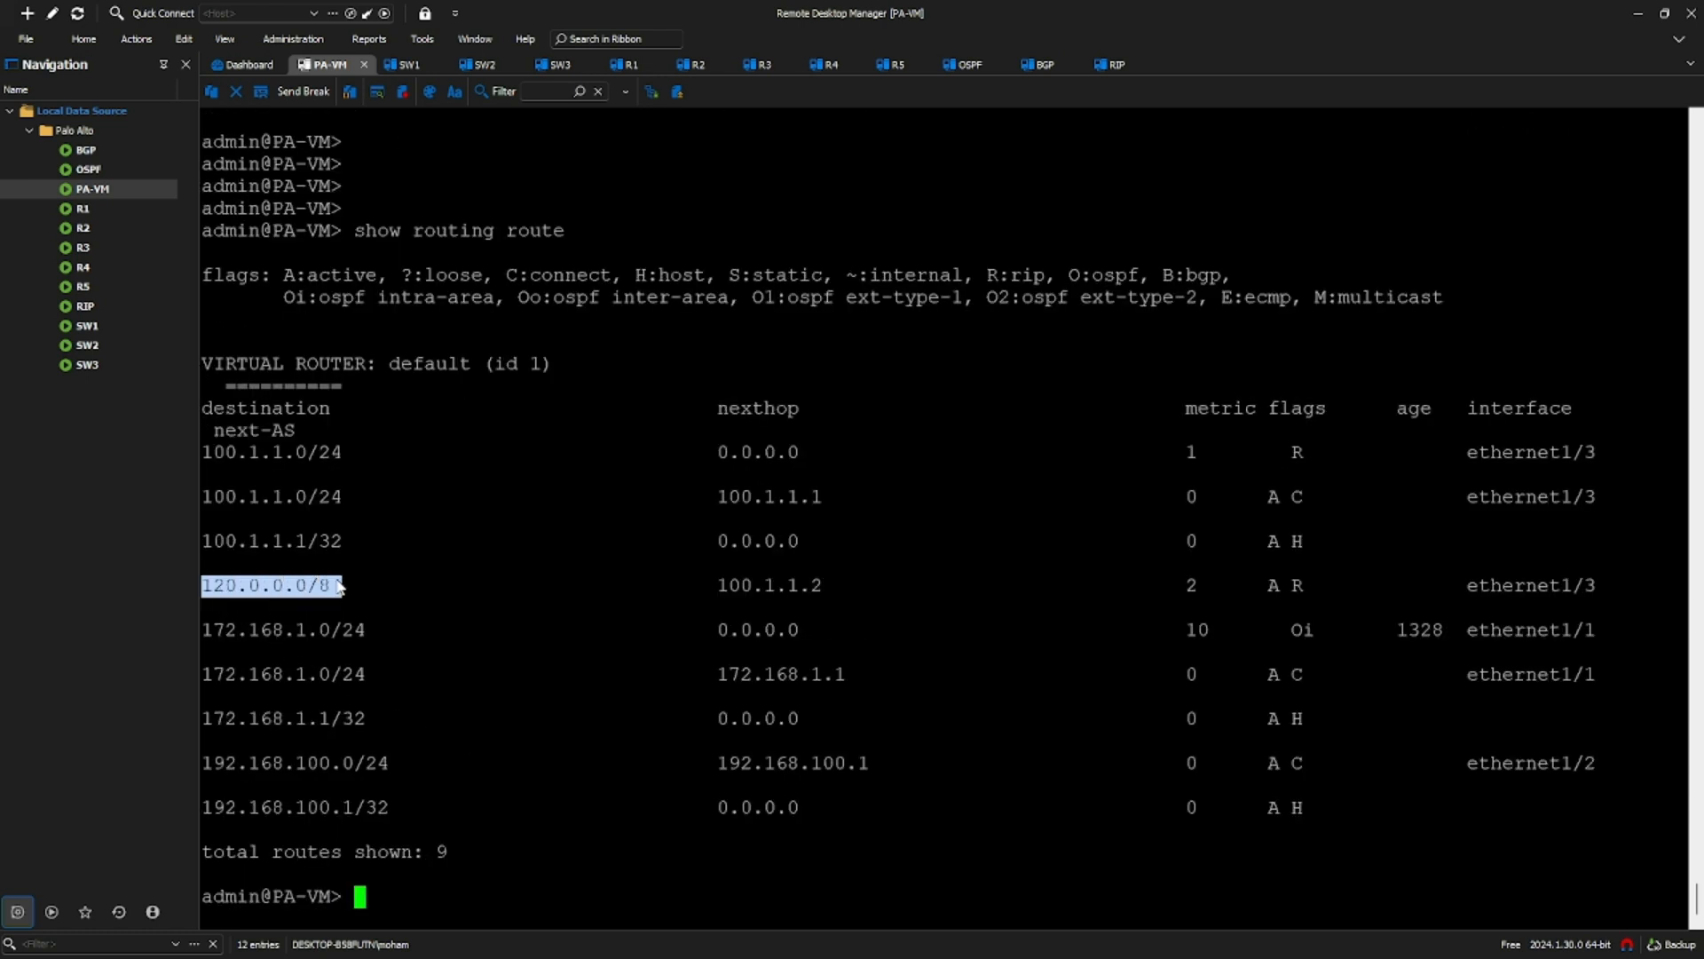
# - Switch to the RIP router session and highlight the loopback address 120.1.1.1 in the earlier configuration
pyautogui.click(1110, 65)
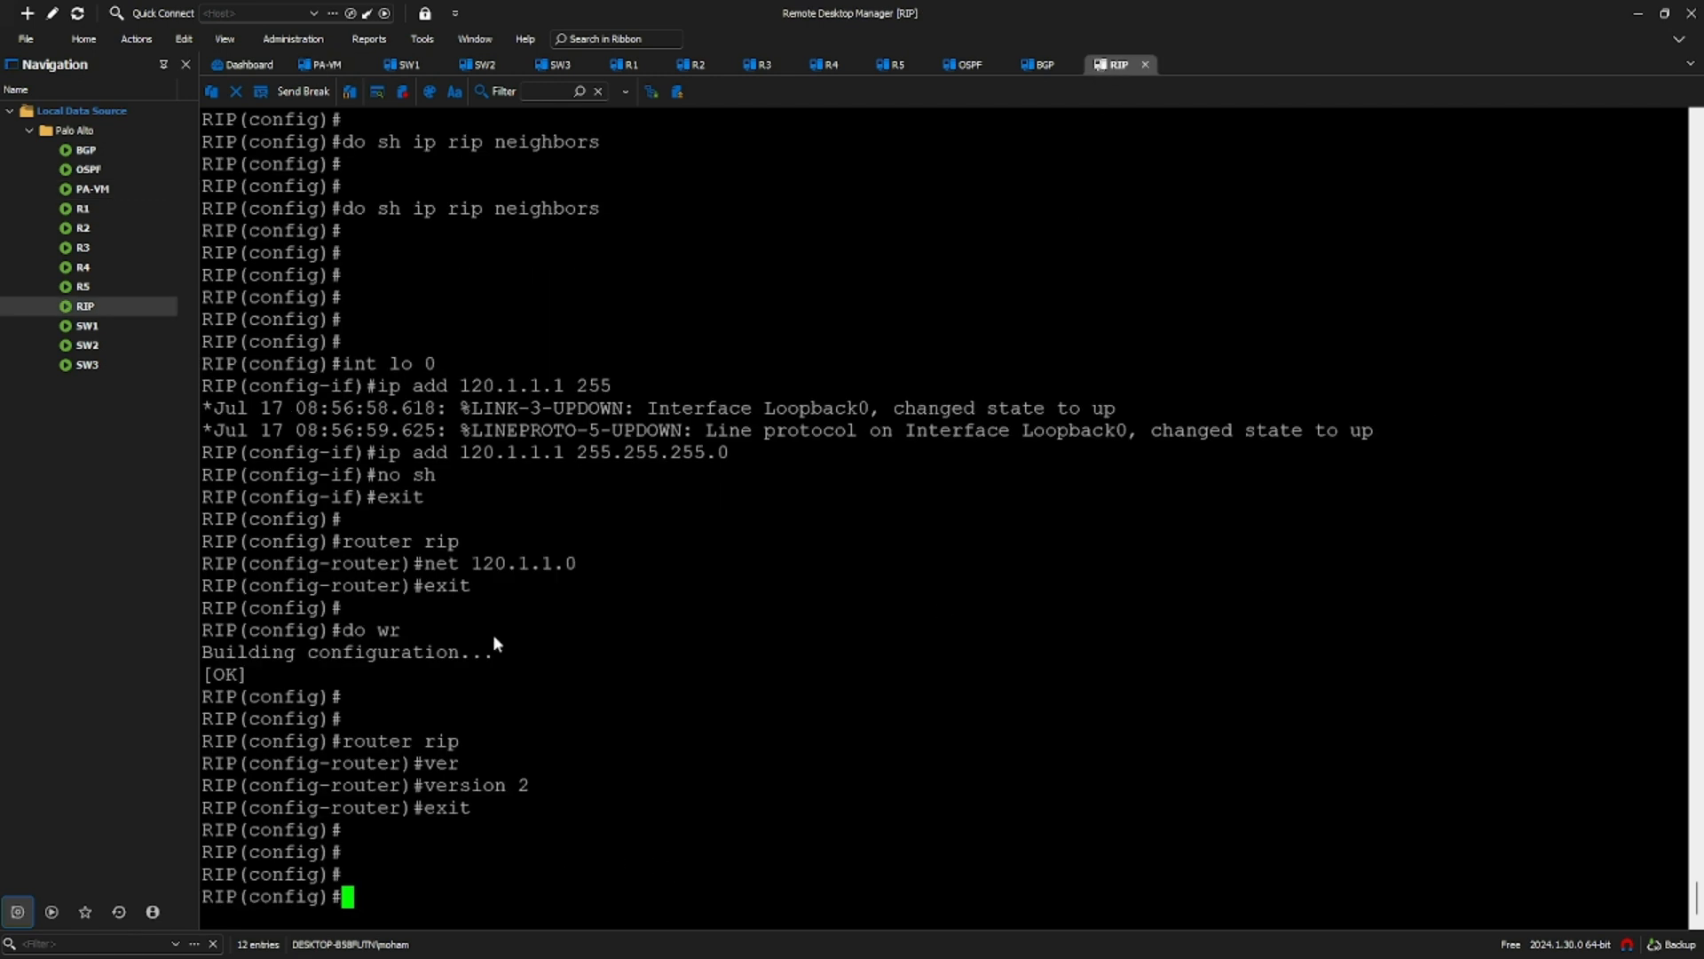
pyautogui.moveTo(461, 384); pyautogui.dragTo(566, 391)
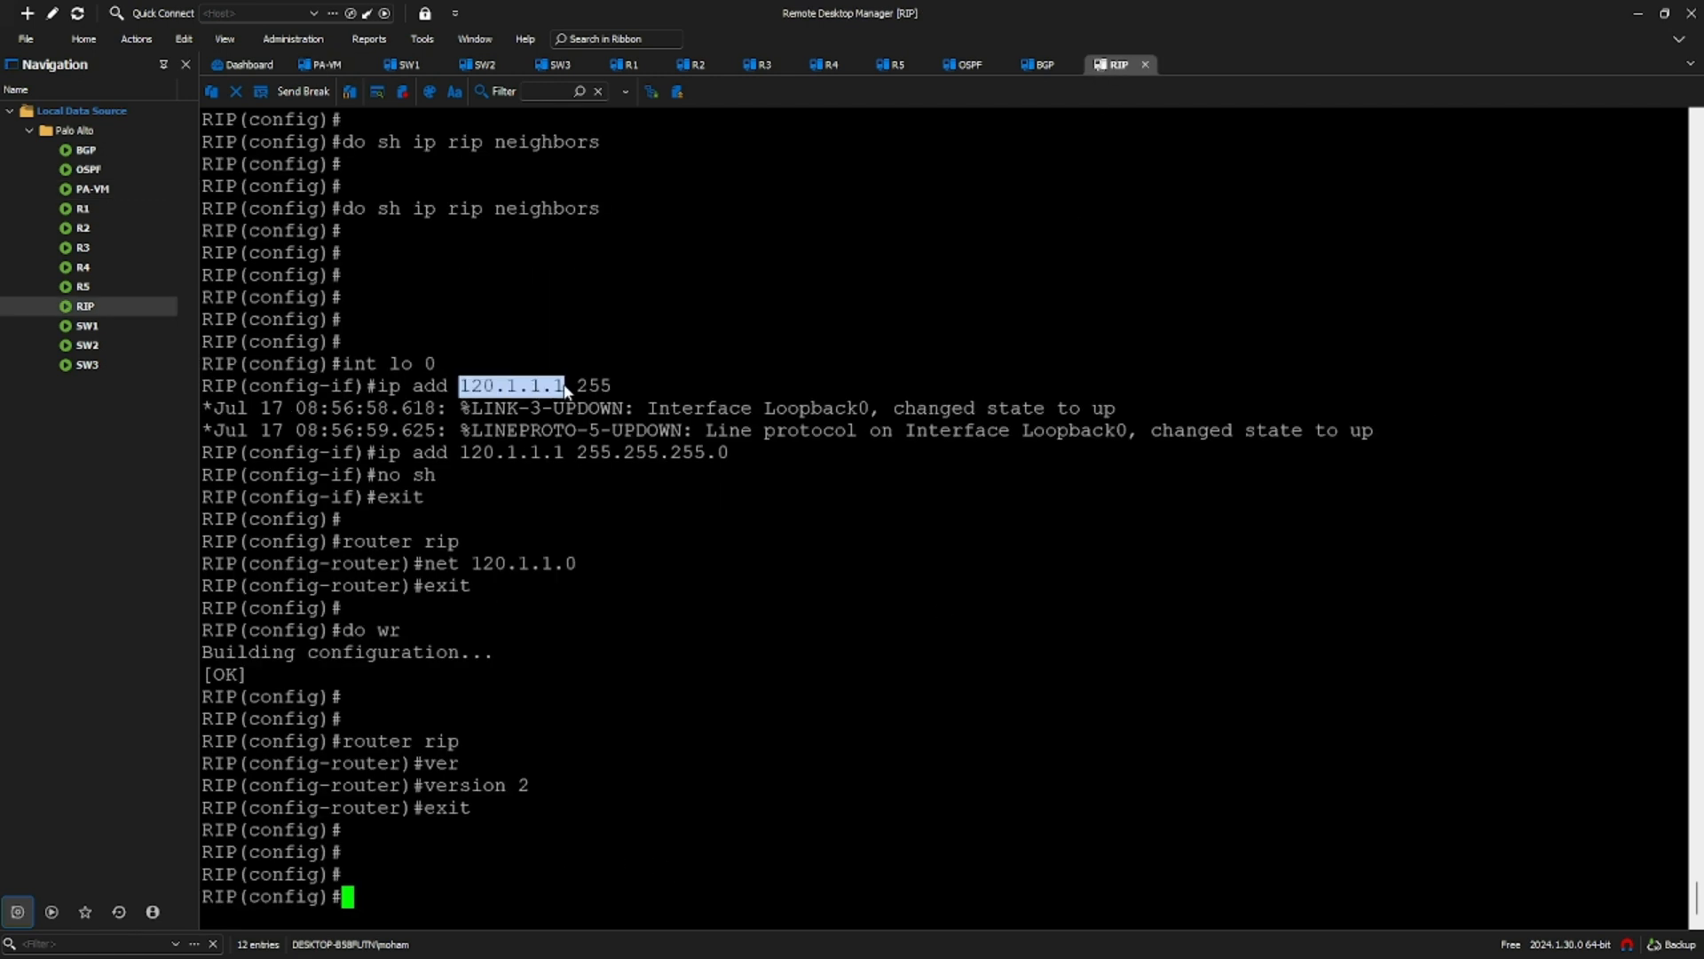
pyautogui.click(594, 566)
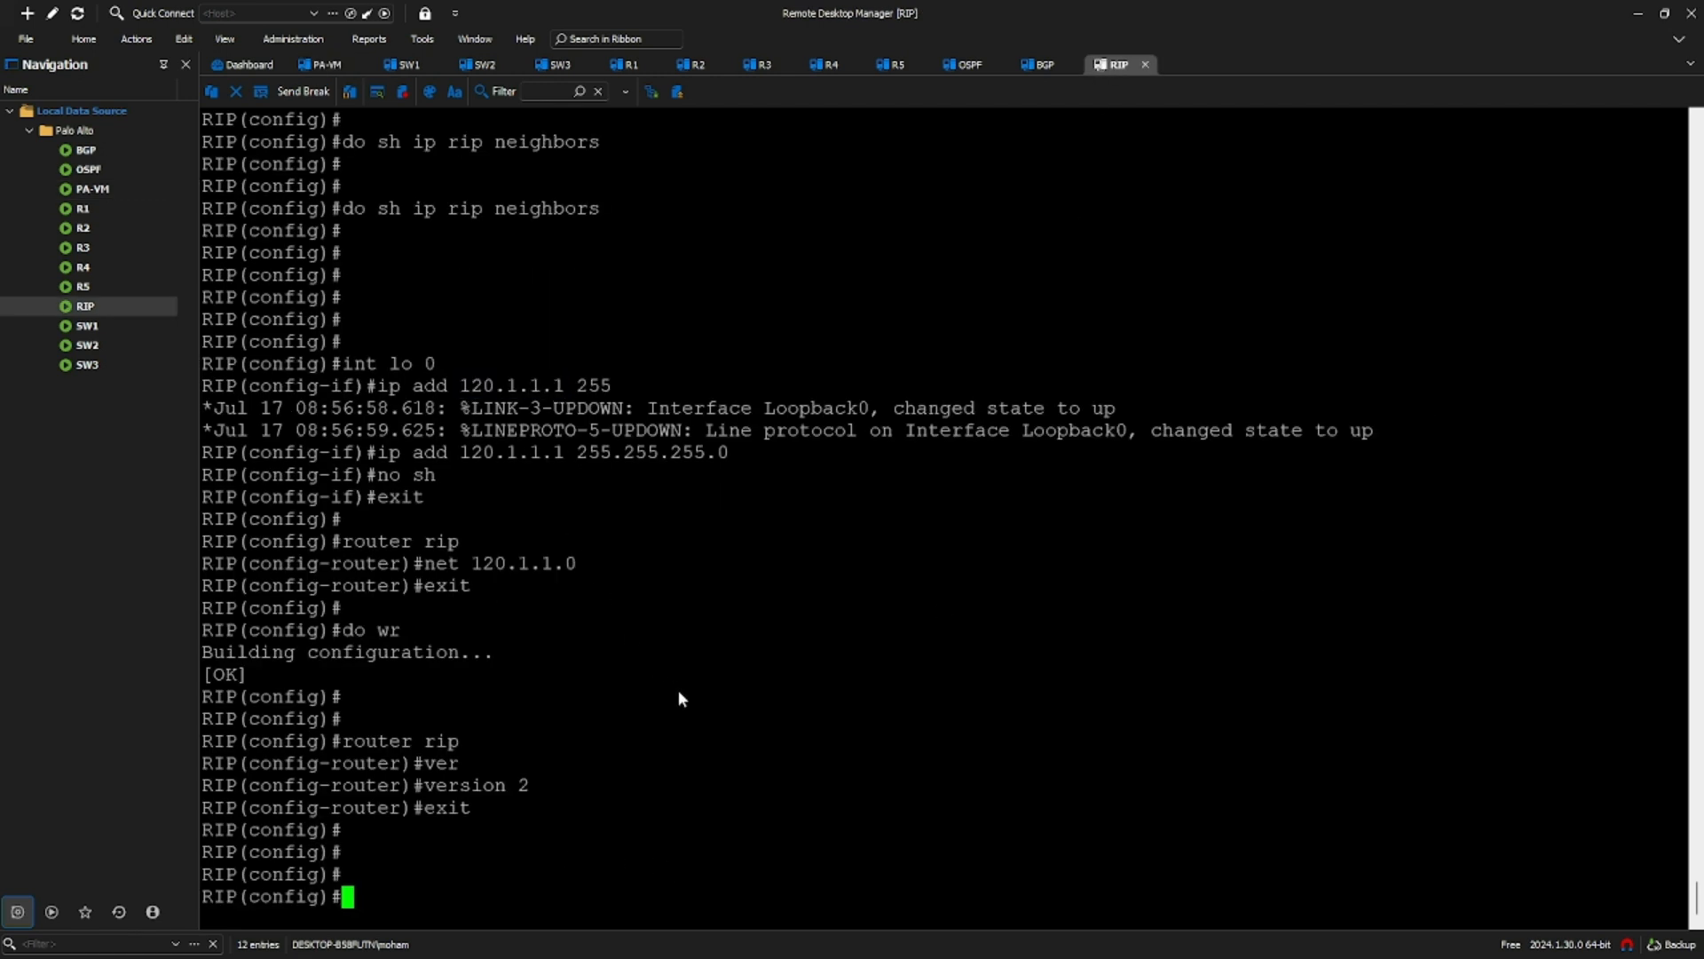
# - List the RIP router's RIP neighbors with do sh ip rip neighbors
pyautogui.write('do sh ip rip ne')
pyautogui.press('Tab')
pyautogui.press('Return')
pyautogui.press('Return')
pyautogui.press('Return')
pyautogui.press('Return')
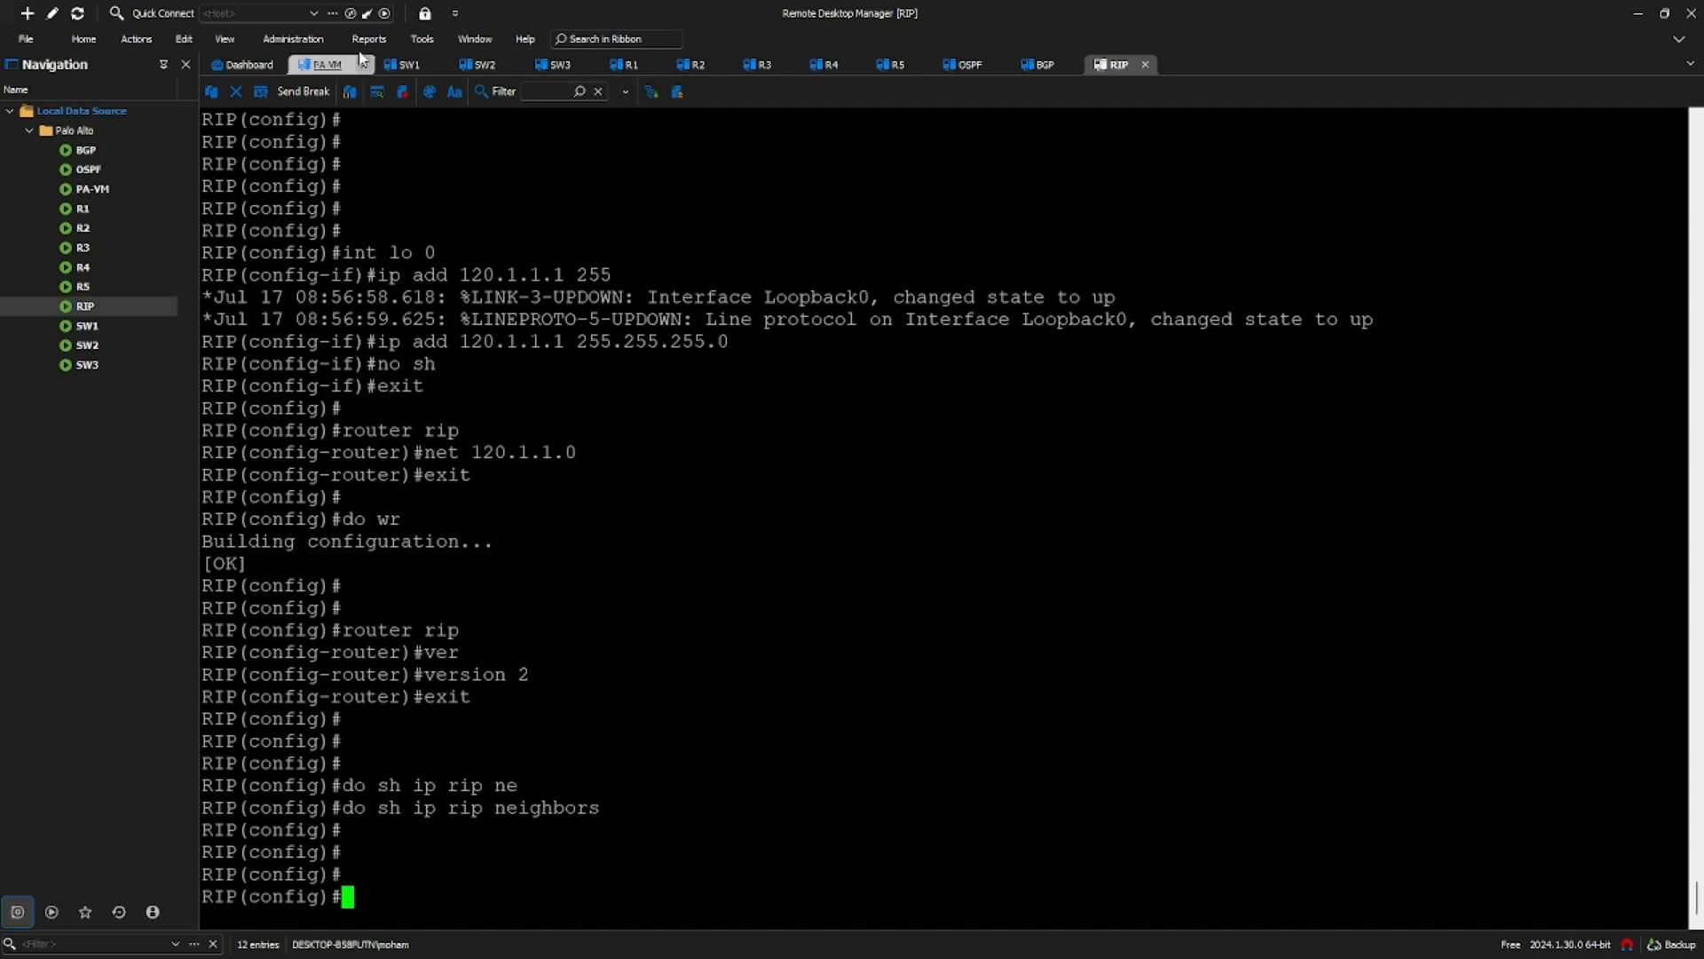
# - Return to the PA-VM session and highlight the RIP peer address and the 120.0.0.0/8 route in the existing output
pyautogui.click(330, 65)
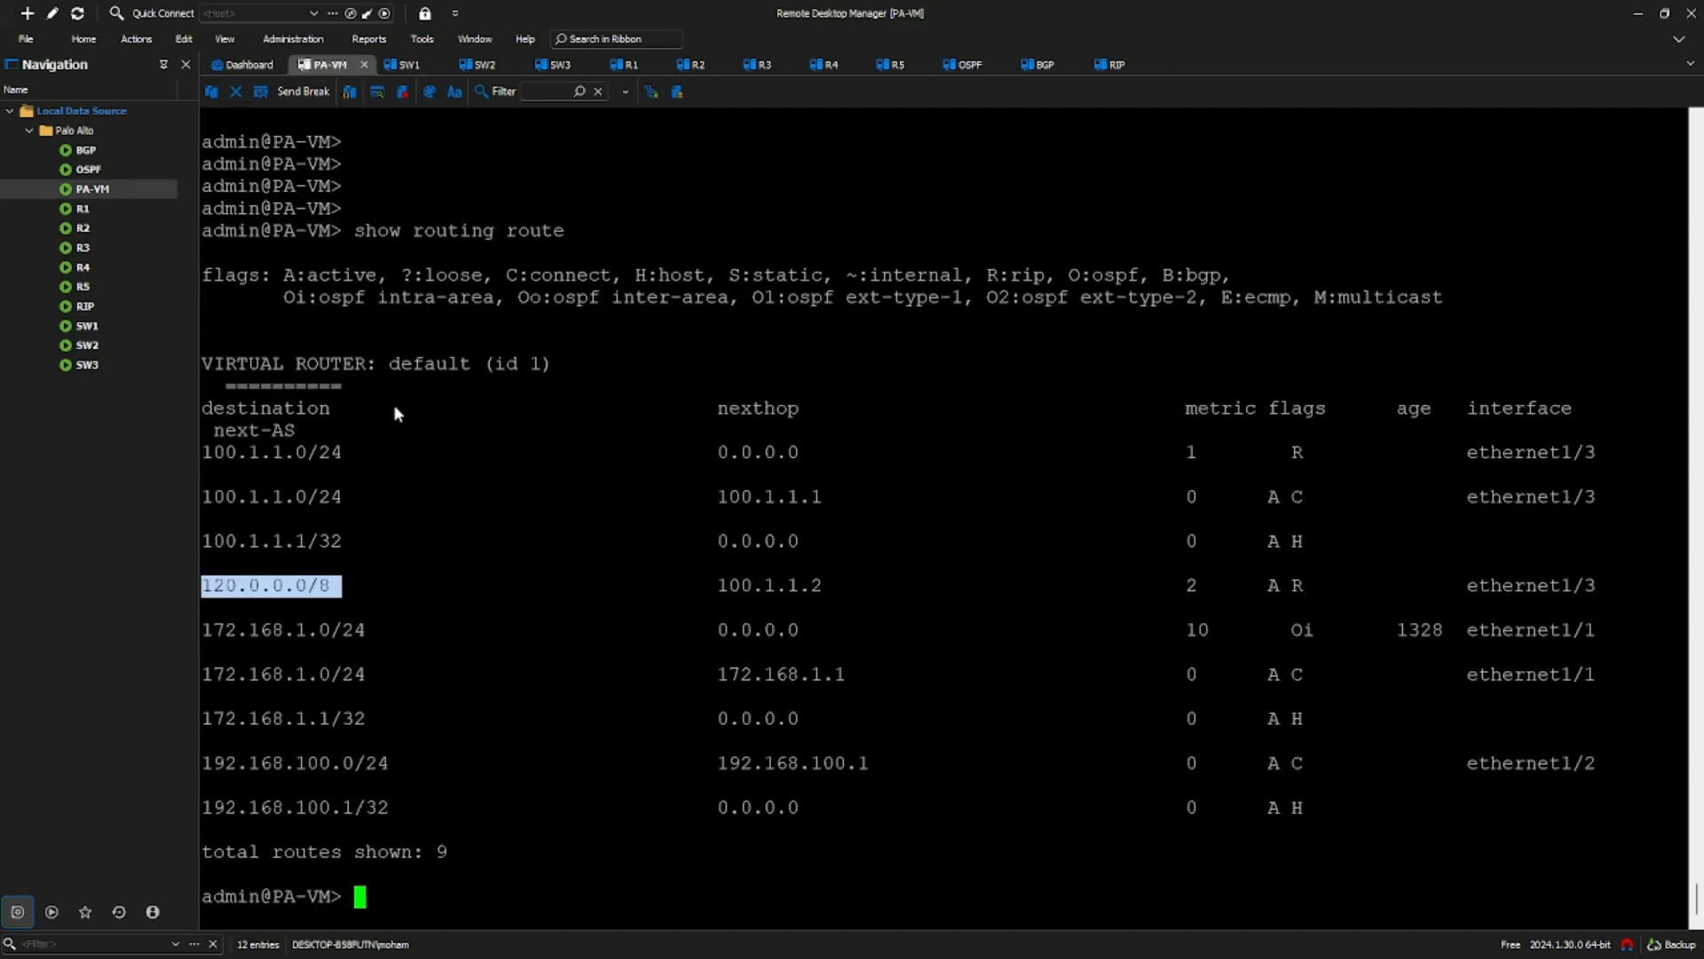
pyautogui.scroll(5, 470, 458)
pyautogui.moveTo(590, 318); pyautogui.dragTo(697, 318)
pyautogui.click(682, 446)
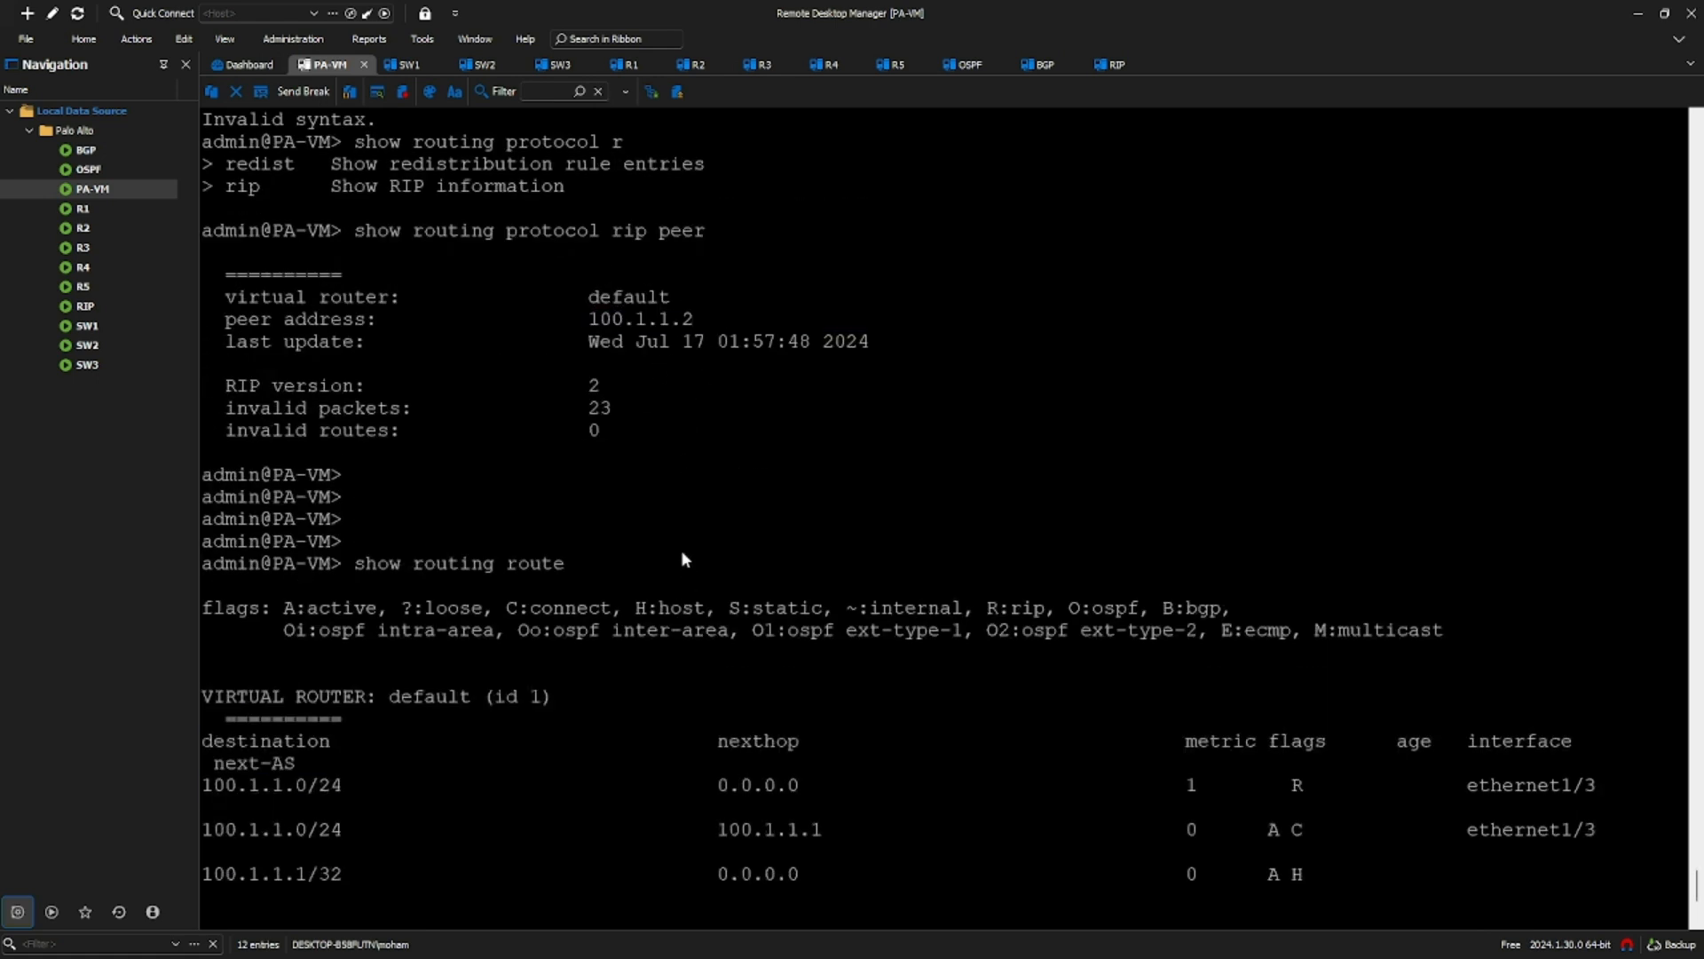
pyautogui.scroll(-3, 433, 738)
pyautogui.moveTo(205, 720); pyautogui.dragTo(359, 721)
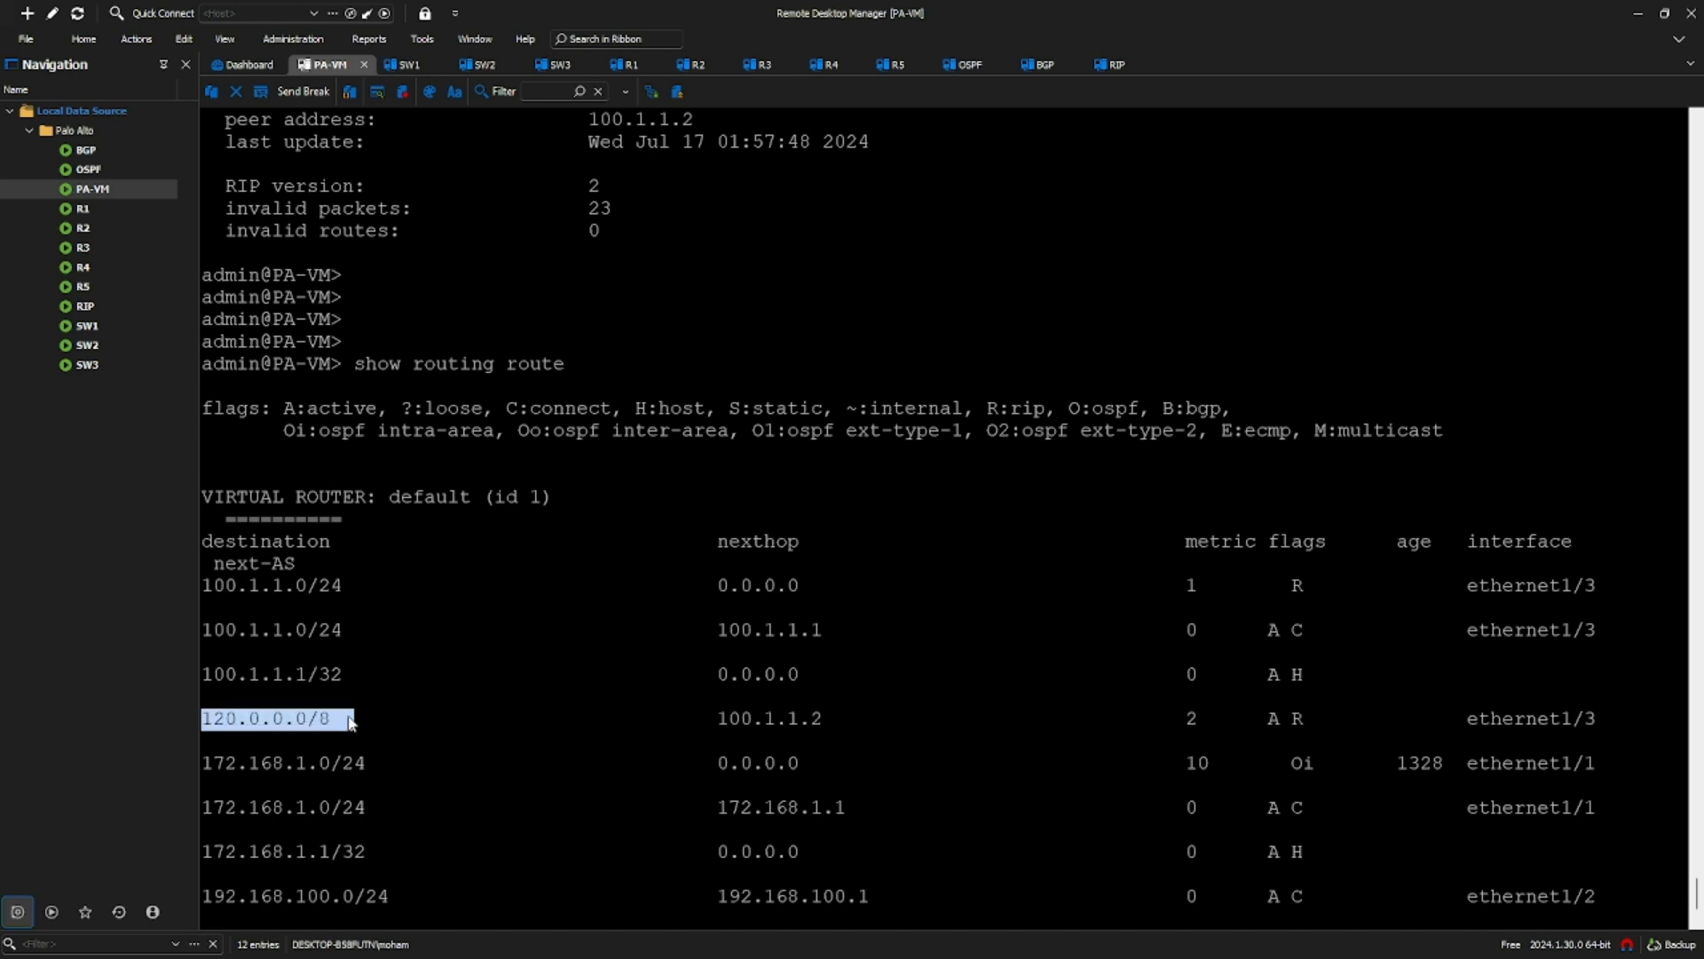
pyautogui.click(525, 721)
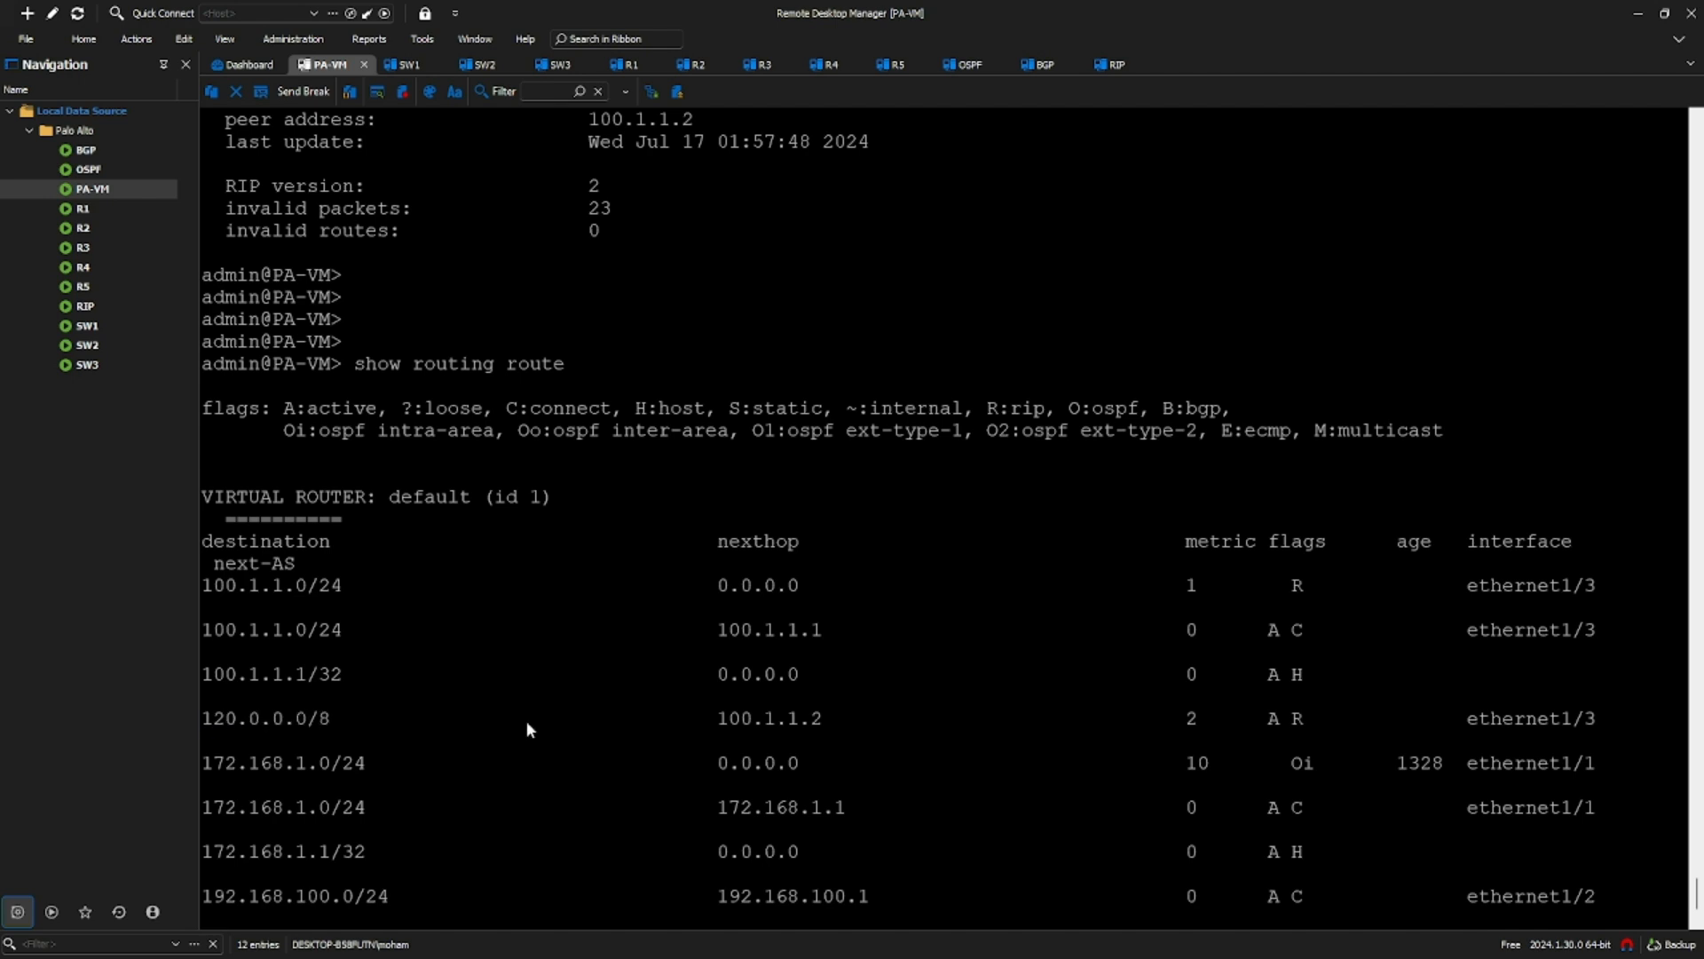